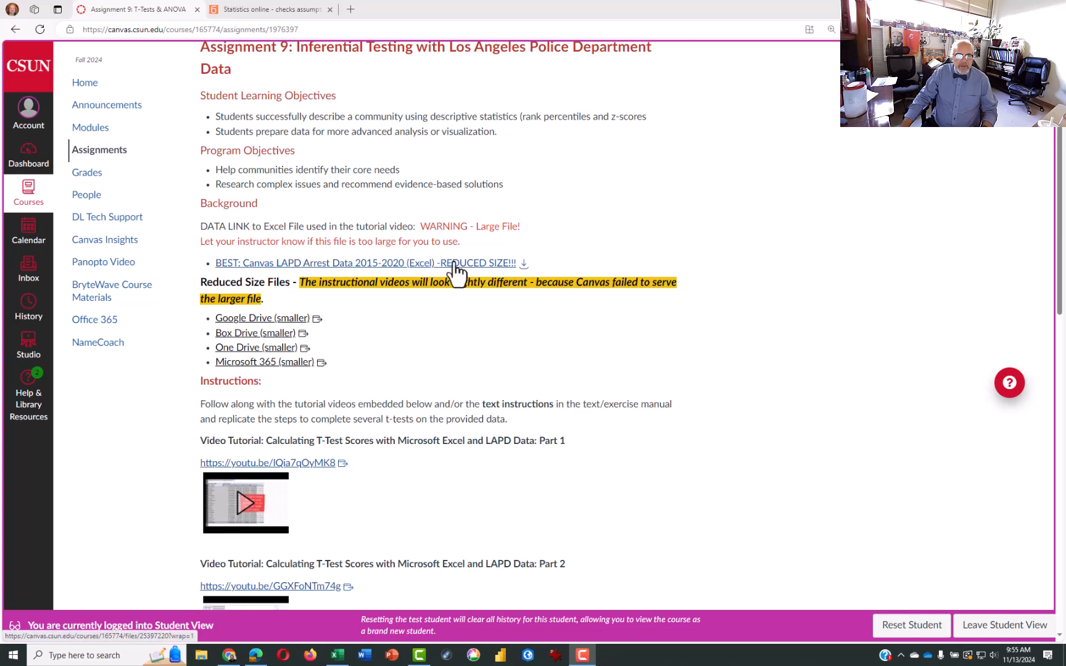
Download the reduced-size LAPD arrest data workbook, enable editing in Excel and save it under a new name
left_click(523, 264)
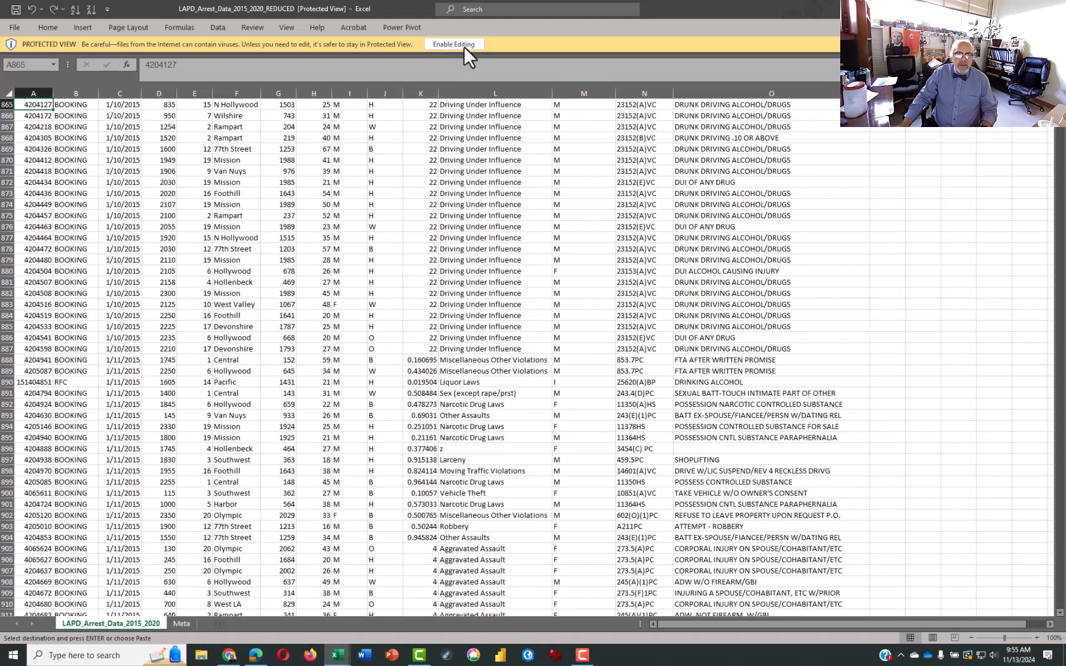
left_click(463, 45)
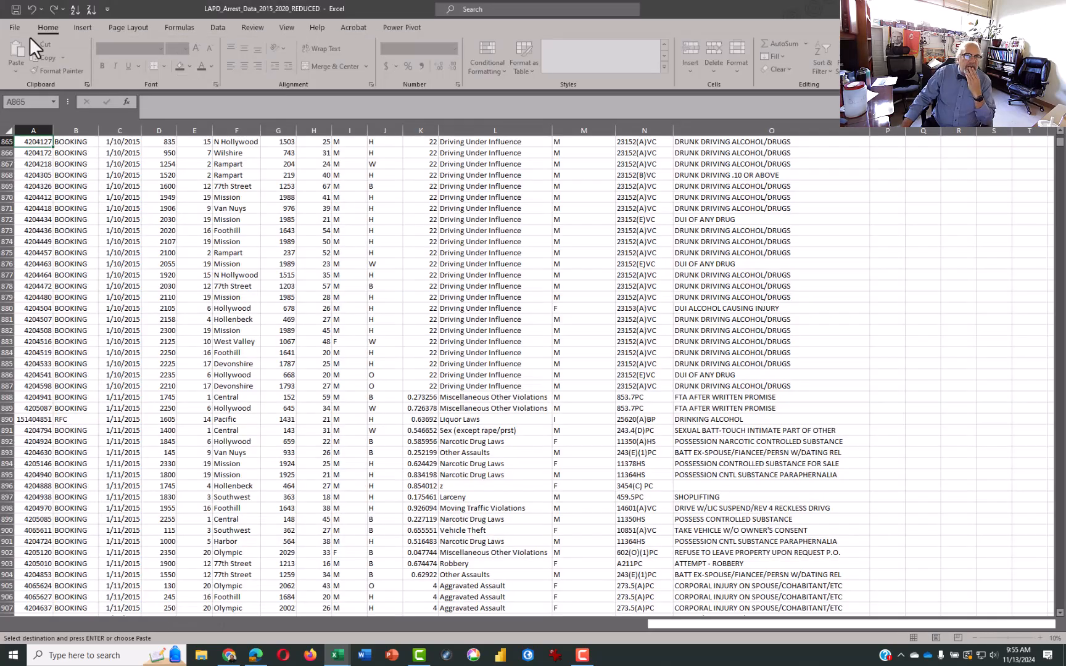
left_click(16, 25)
left_click(42, 179)
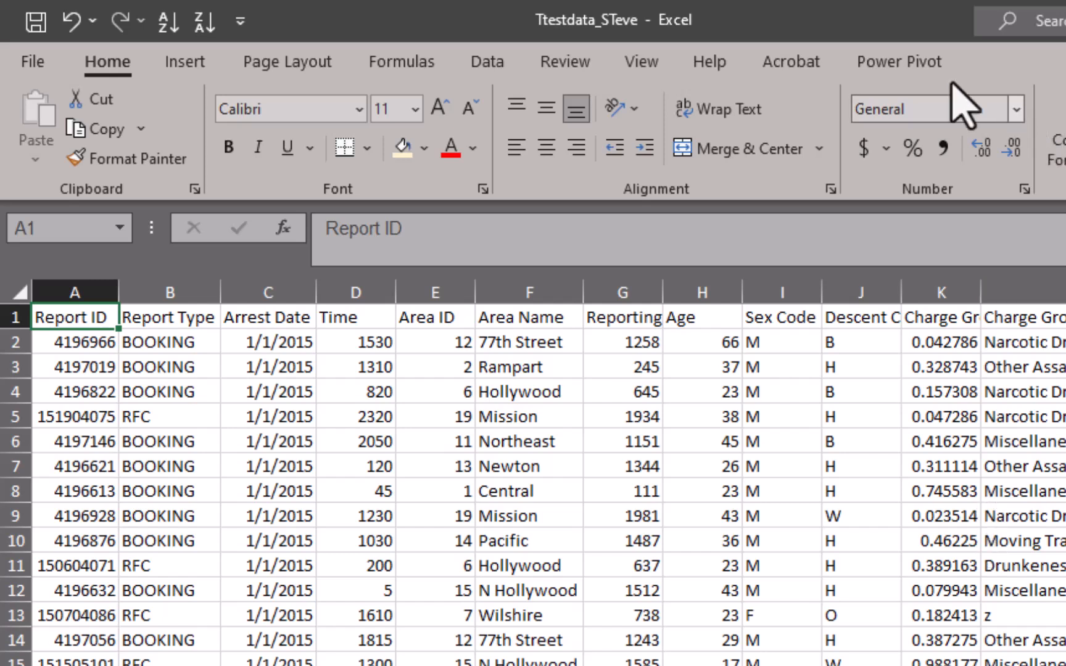
Create a PivotTable from the full LAPD arrest data range in a new worksheet
left_click(203, 86)
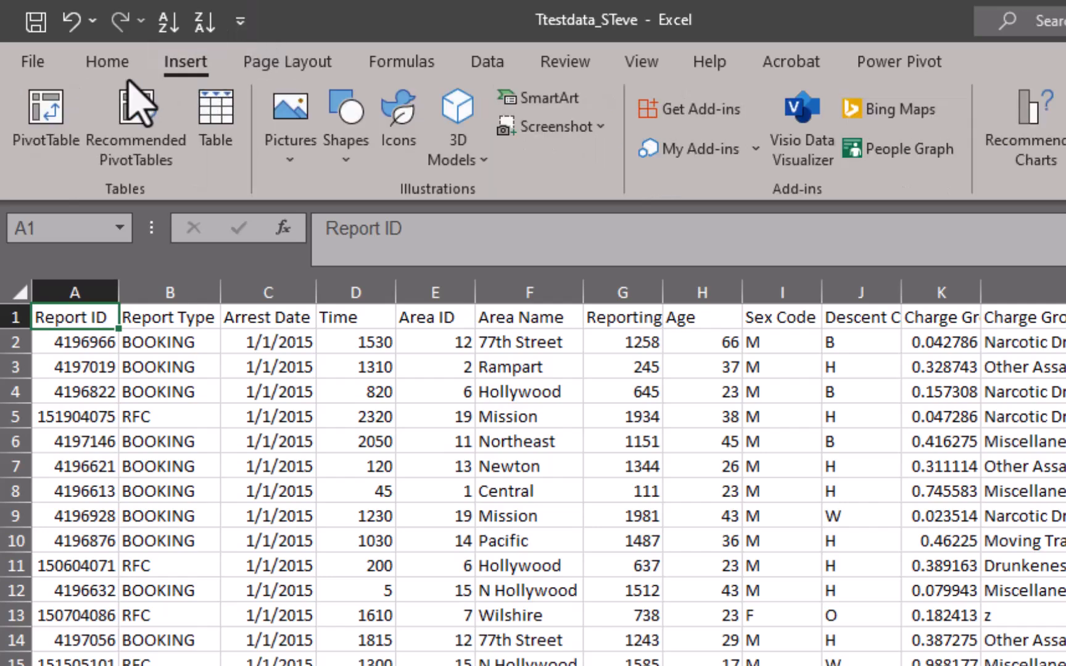
left_click(59, 123)
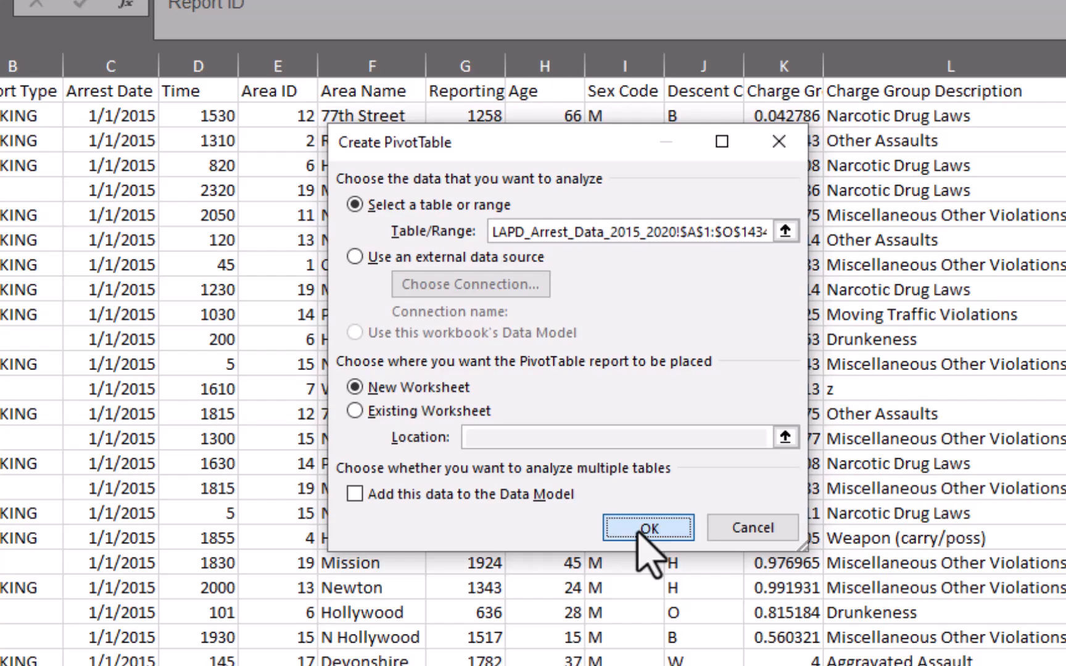
left_click(641, 530)
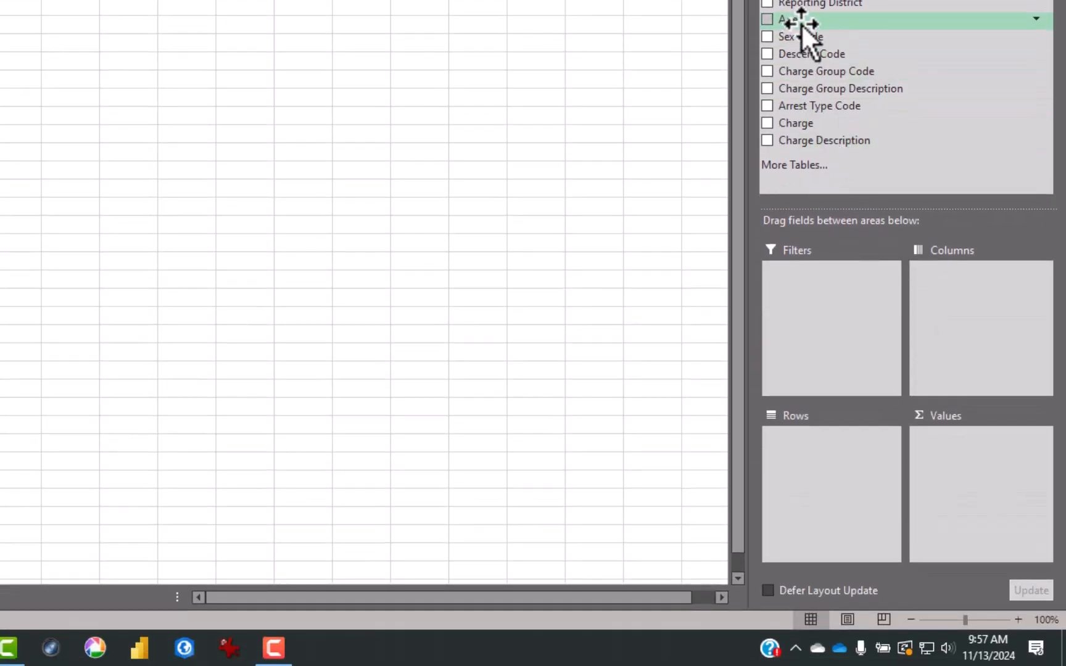
Add Age to the PivotTable values and summarize it by Average
left_click_drag(800, 23, 969, 460)
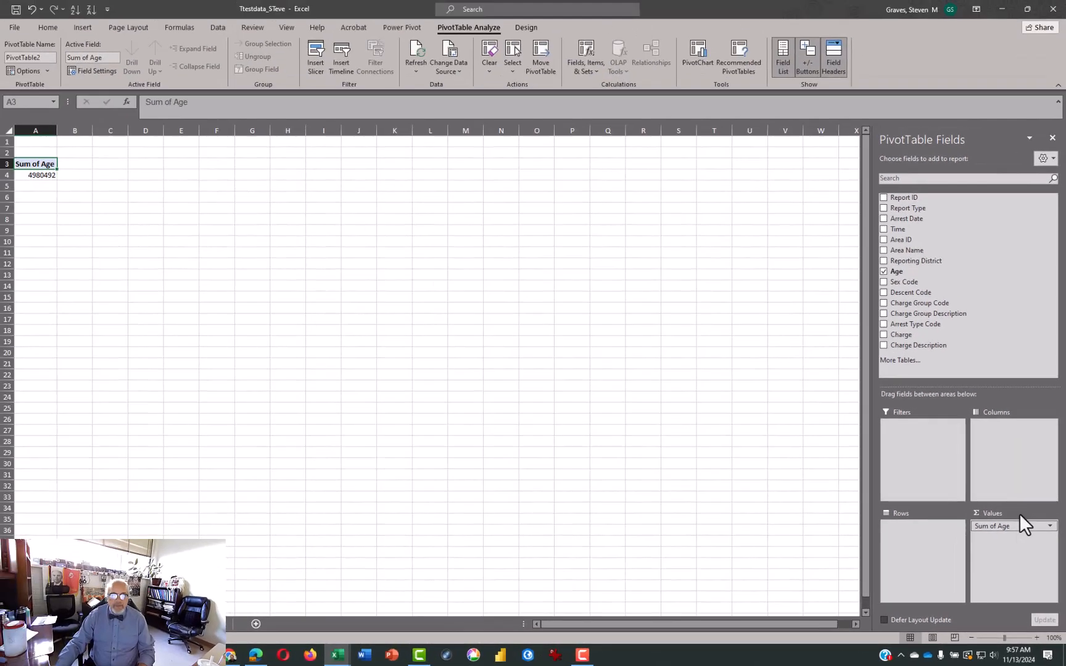
left_click(1050, 525)
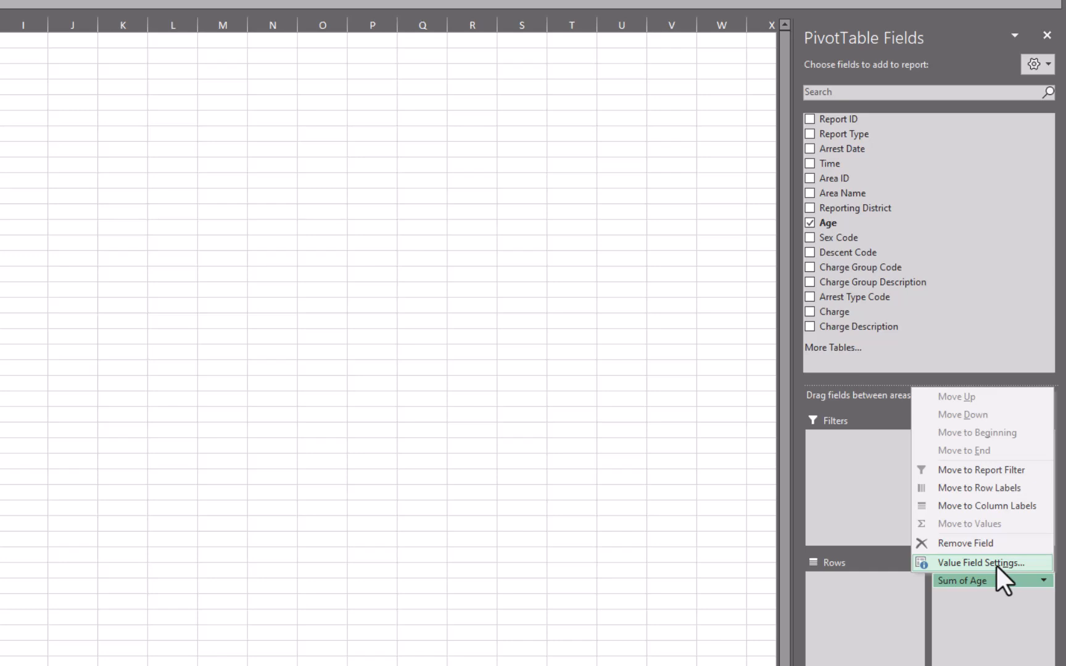
left_click(981, 563)
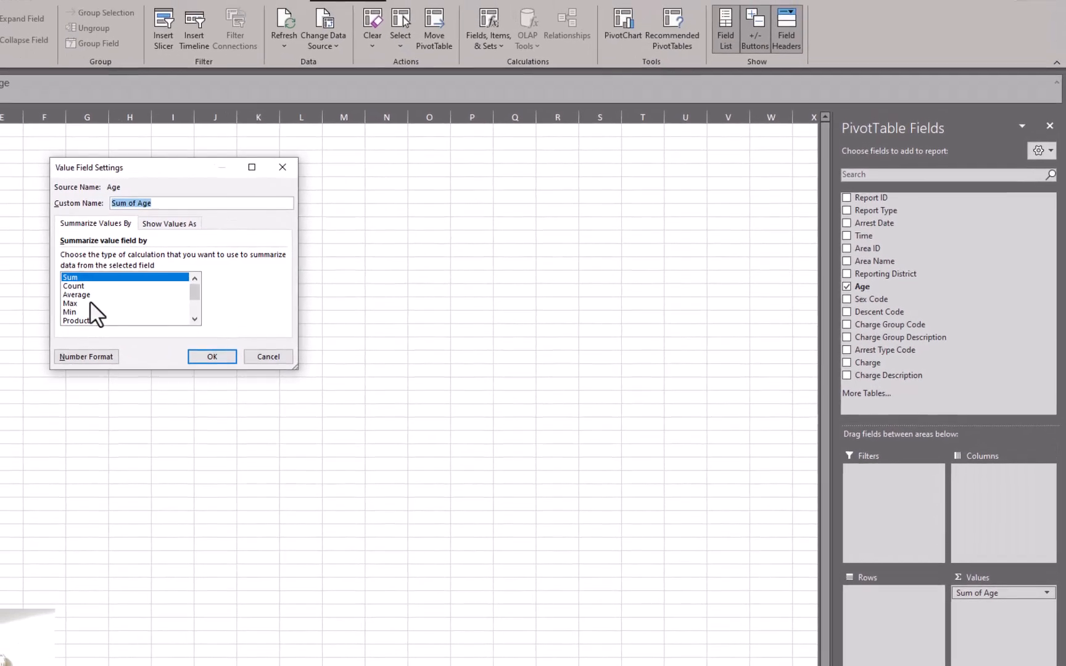
left_click(91, 294)
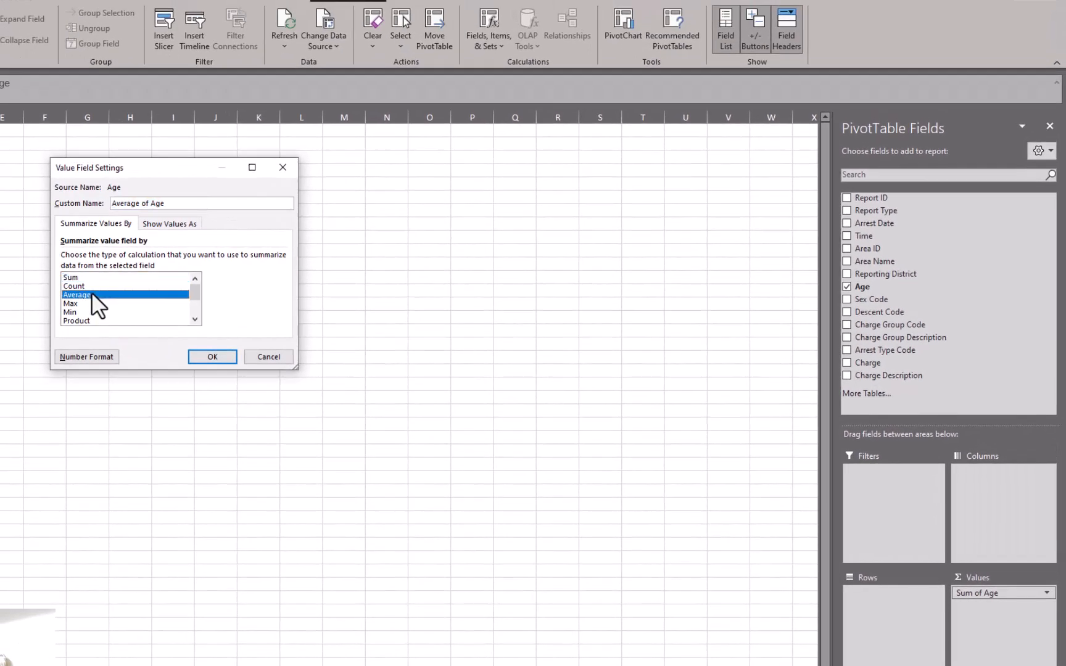
left_click(212, 357)
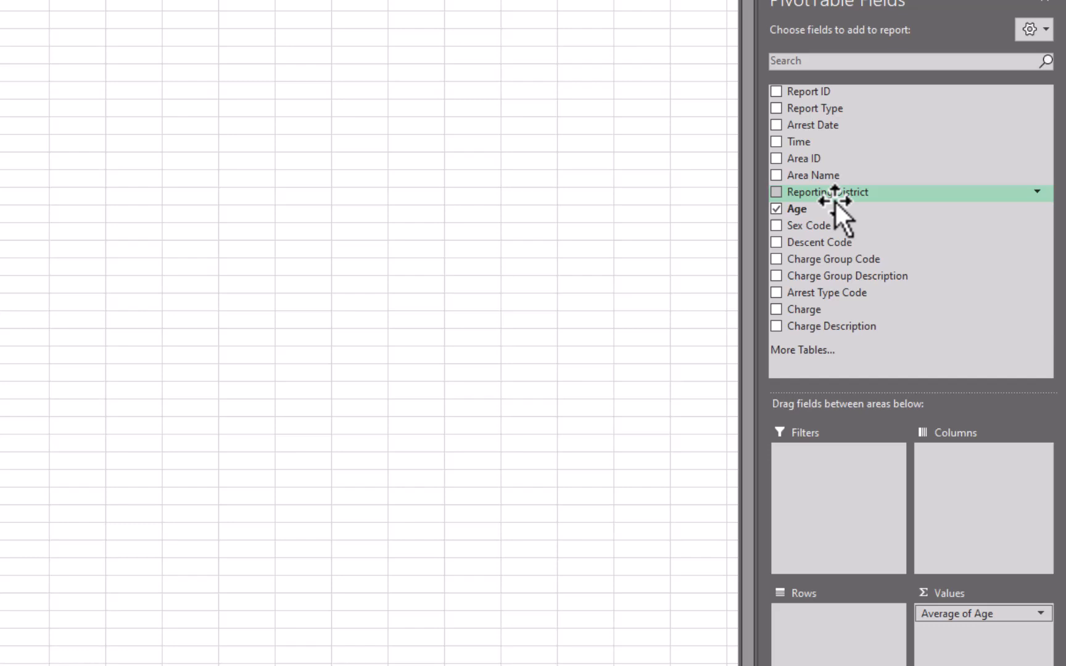
Lay out the PivotTable with Area Name as rows and Descent Code as columns
left_click_drag(825, 174, 838, 654)
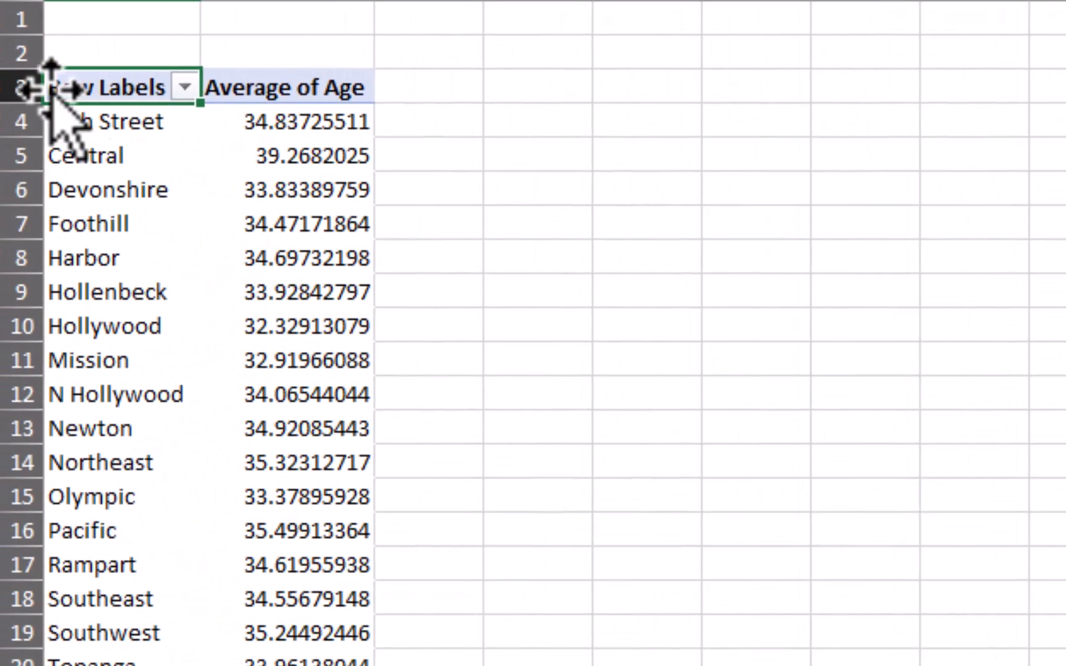
left_click_drag(66, 126, 77, 664)
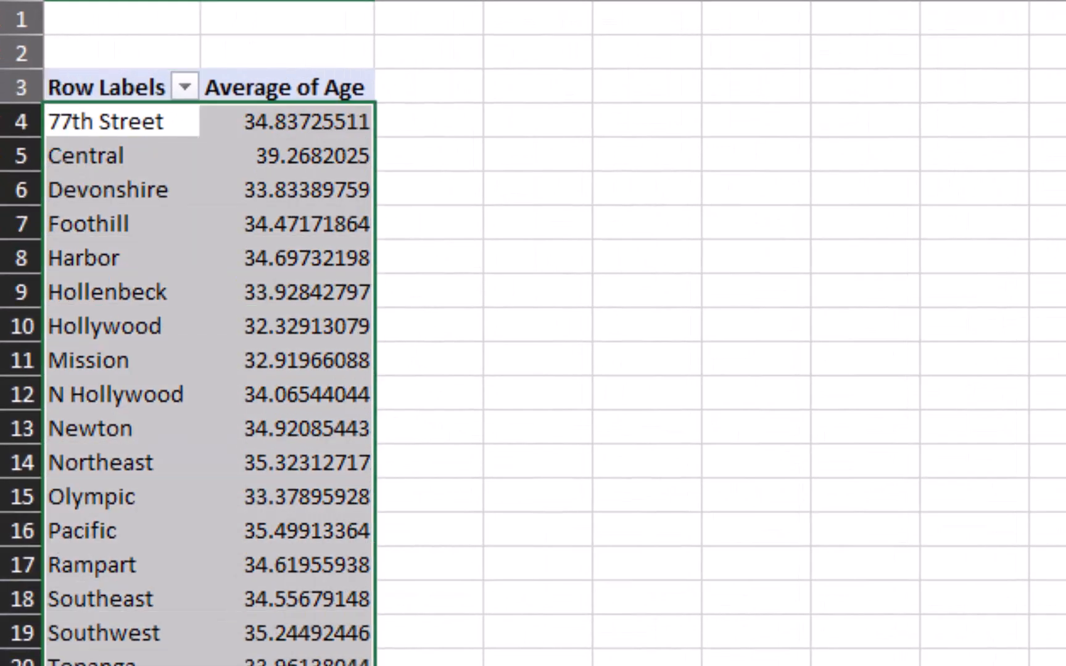
left_click_drag(104, 127, 193, 663)
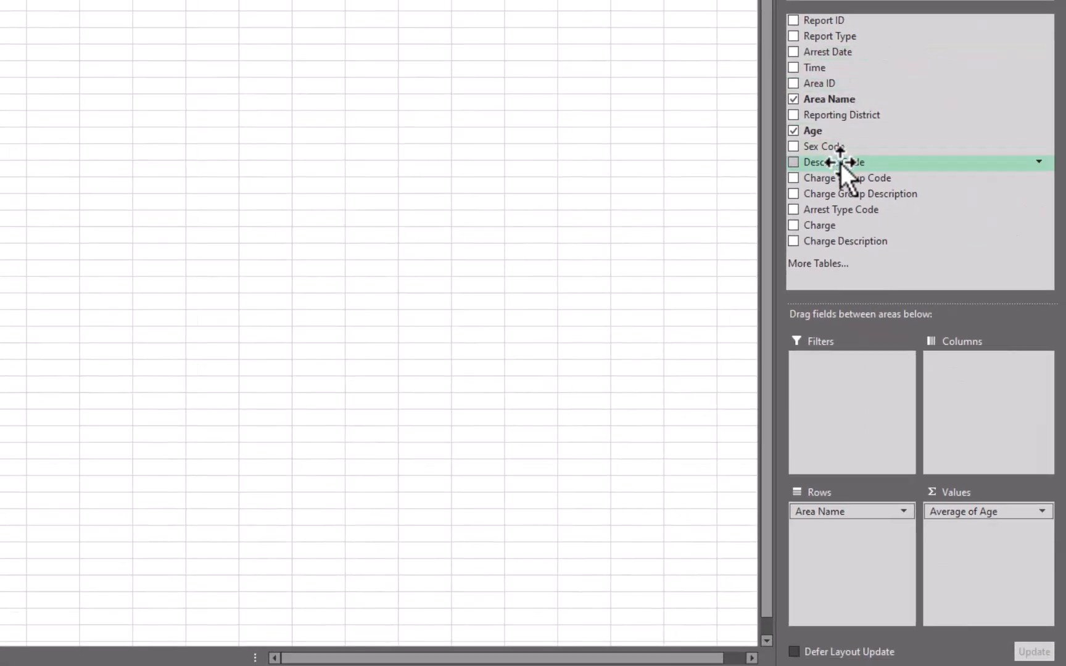
left_click_drag(840, 164, 971, 379)
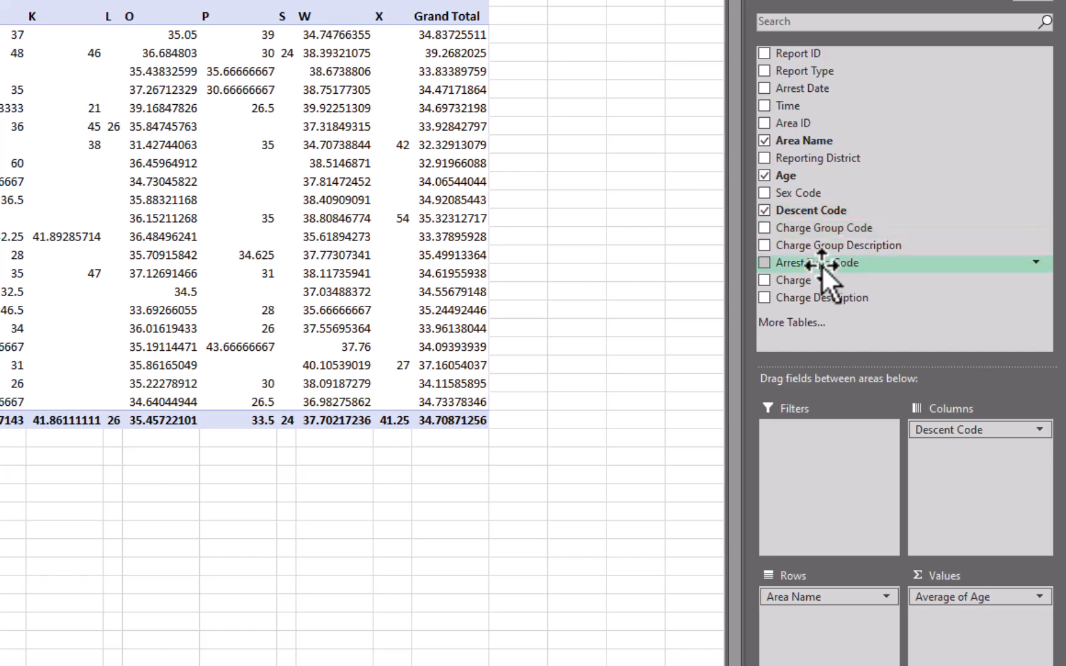
Add Charge Group Description as a report filter, allow multiple items and restrict it to Robbery
left_click_drag(807, 250, 833, 456)
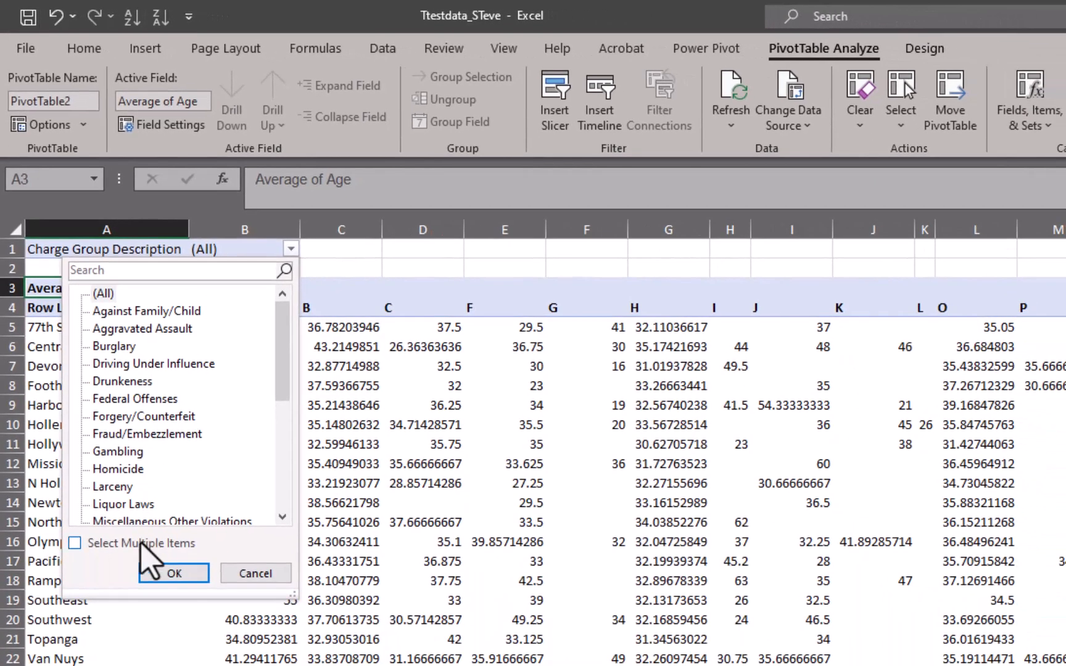
left_click(141, 542)
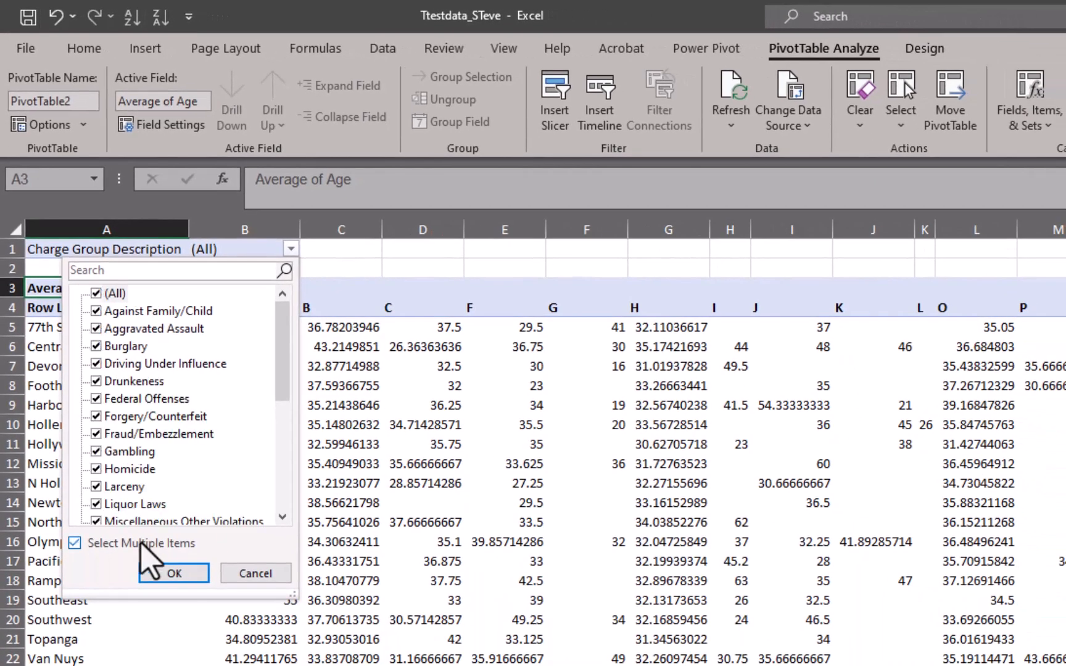
left_click(97, 295)
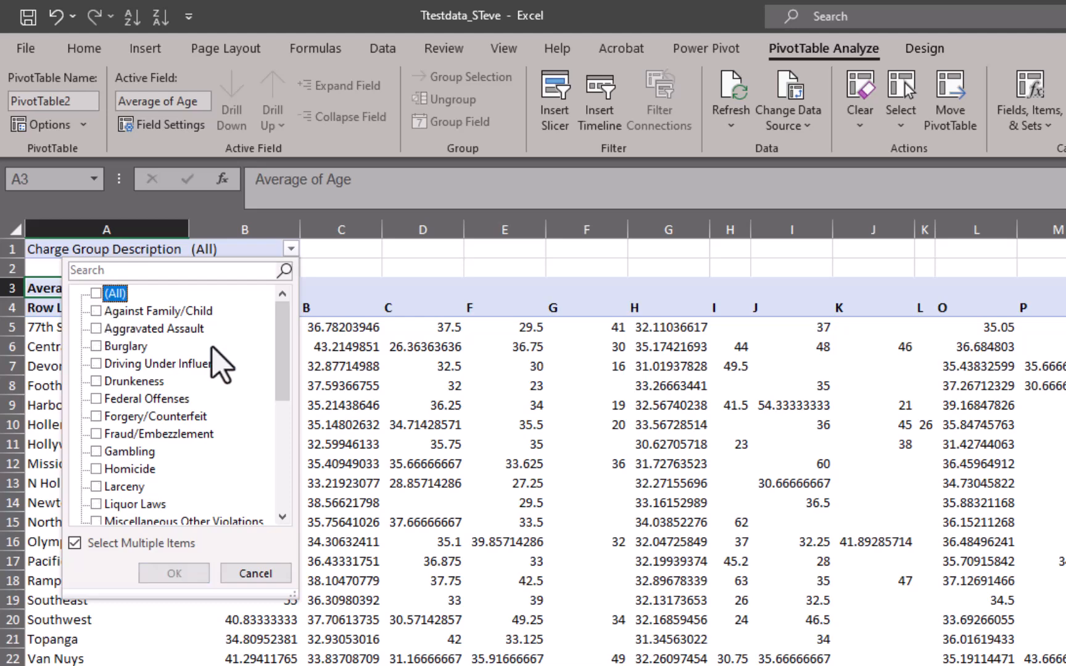
scroll(216, 364, "down", 4)
scroll(213, 385, "down", 1)
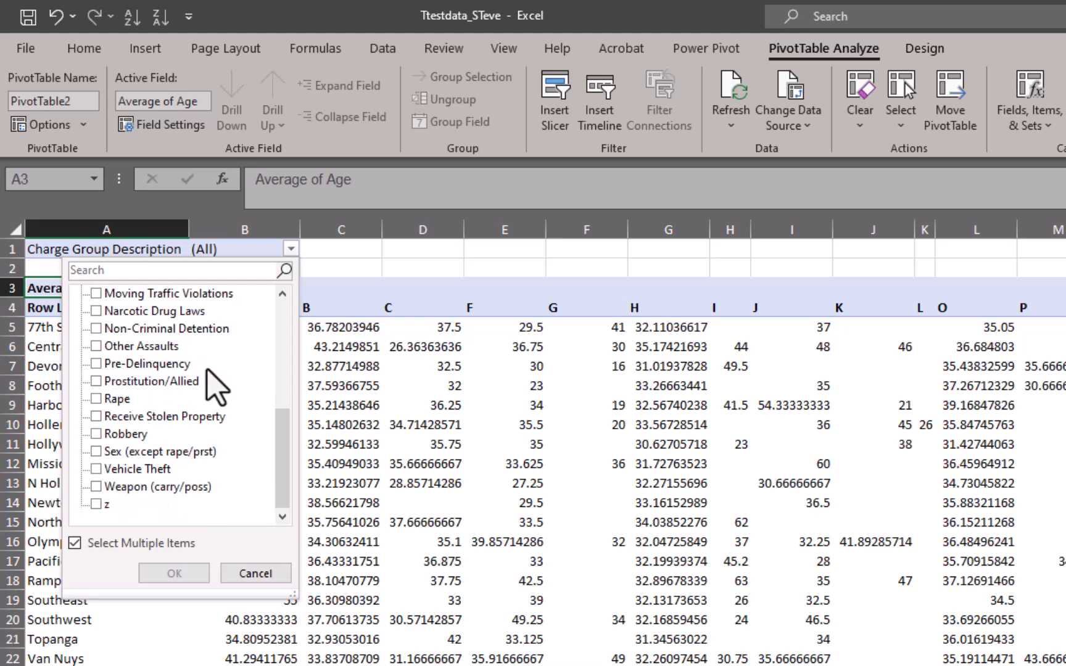
left_click(96, 434)
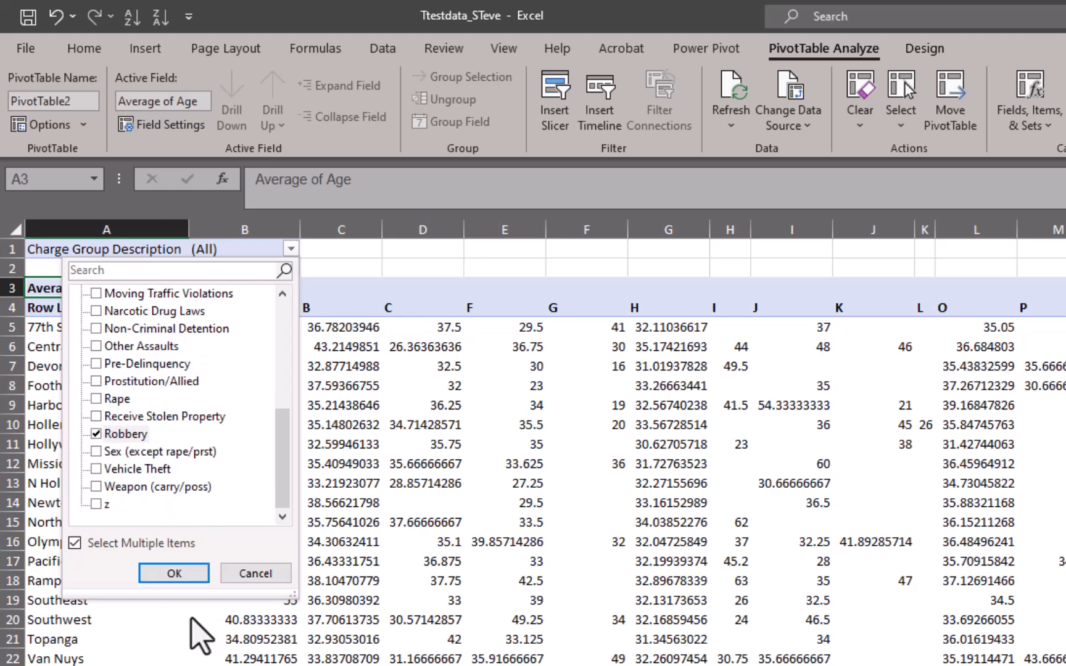
left_click(175, 574)
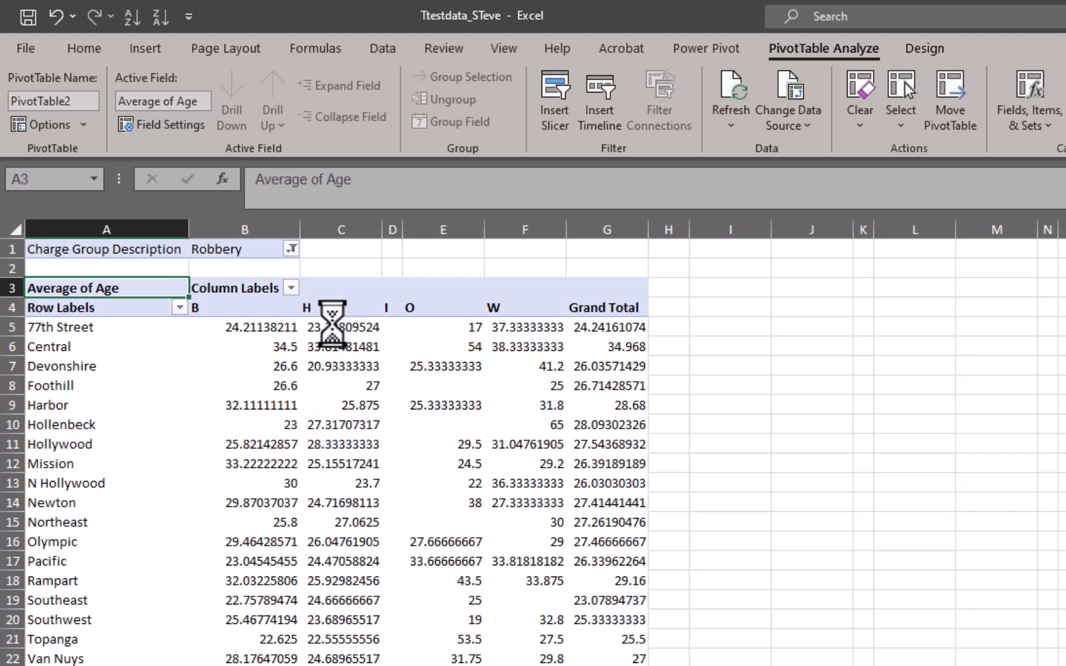
Filter the Descent Code column labels to only B, H, O and W
left_click(291, 288)
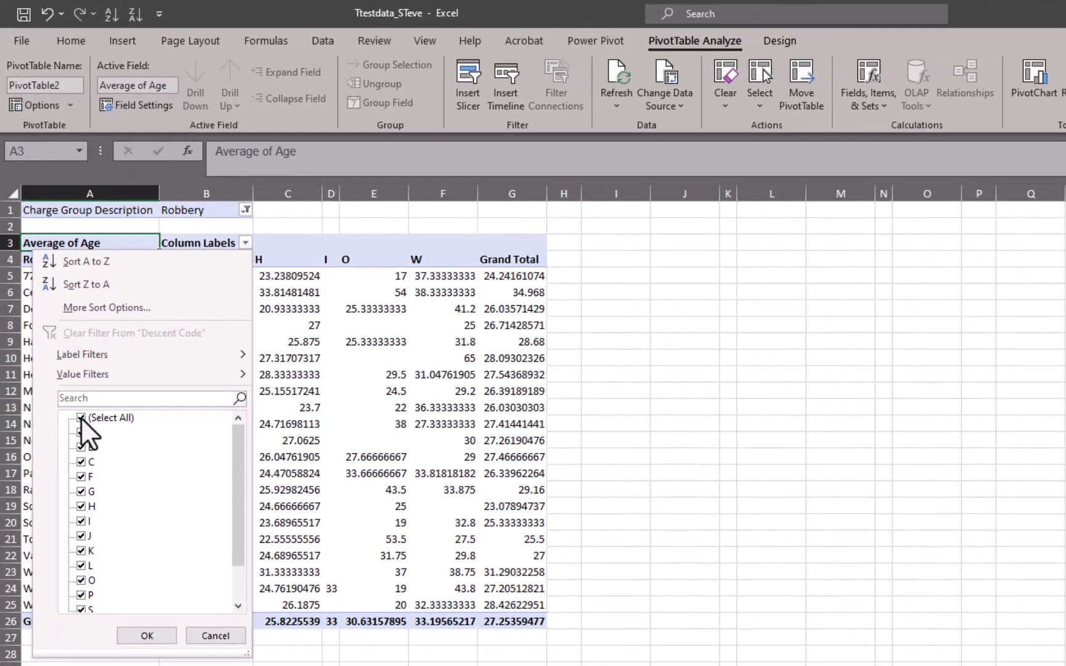
left_click(81, 417)
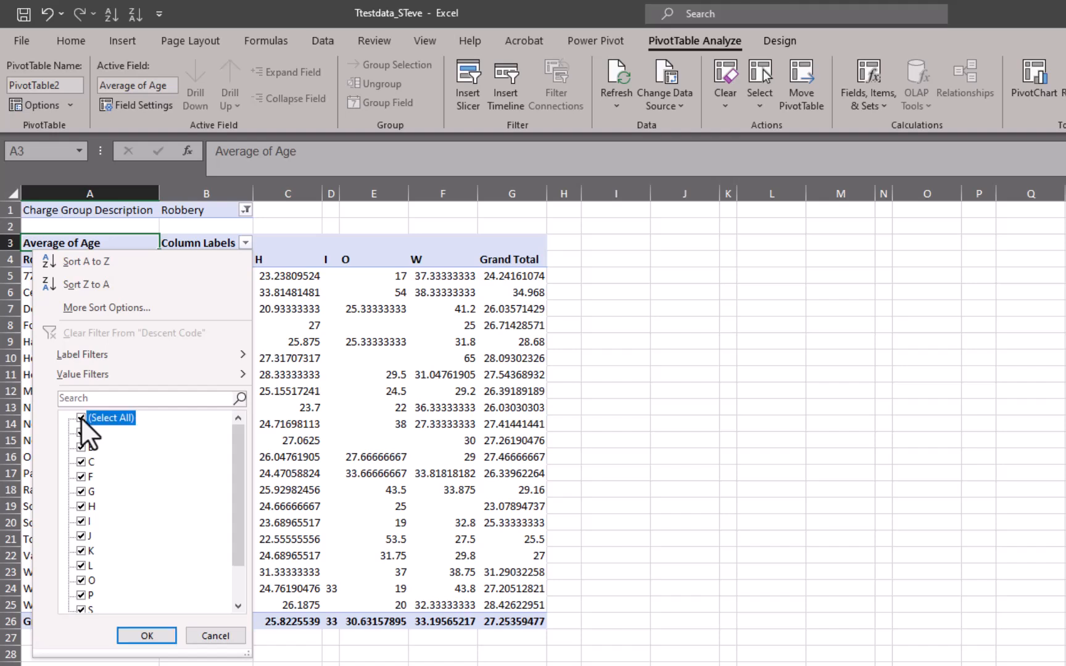
left_click(81, 417)
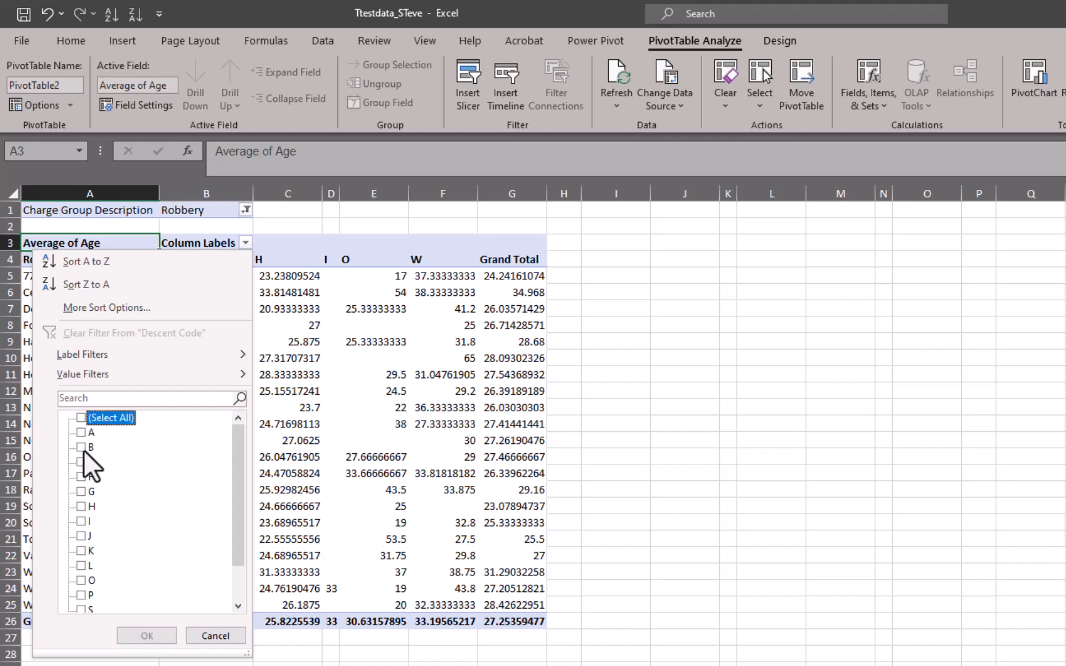
left_click(84, 451)
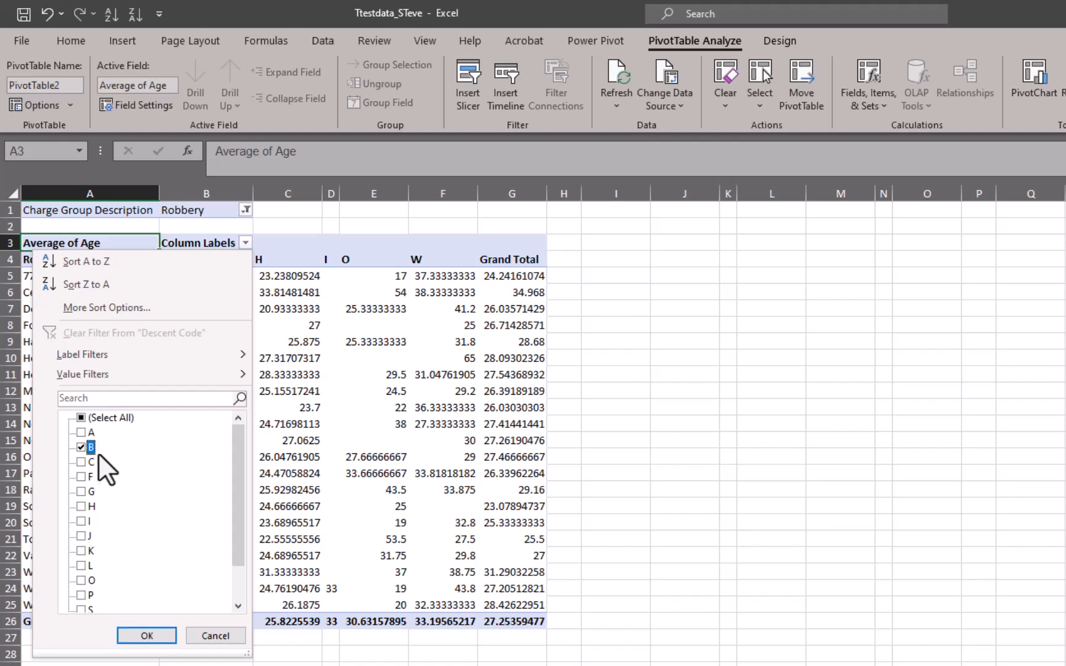
left_click(79, 507)
scroll(95, 519, "down", 1)
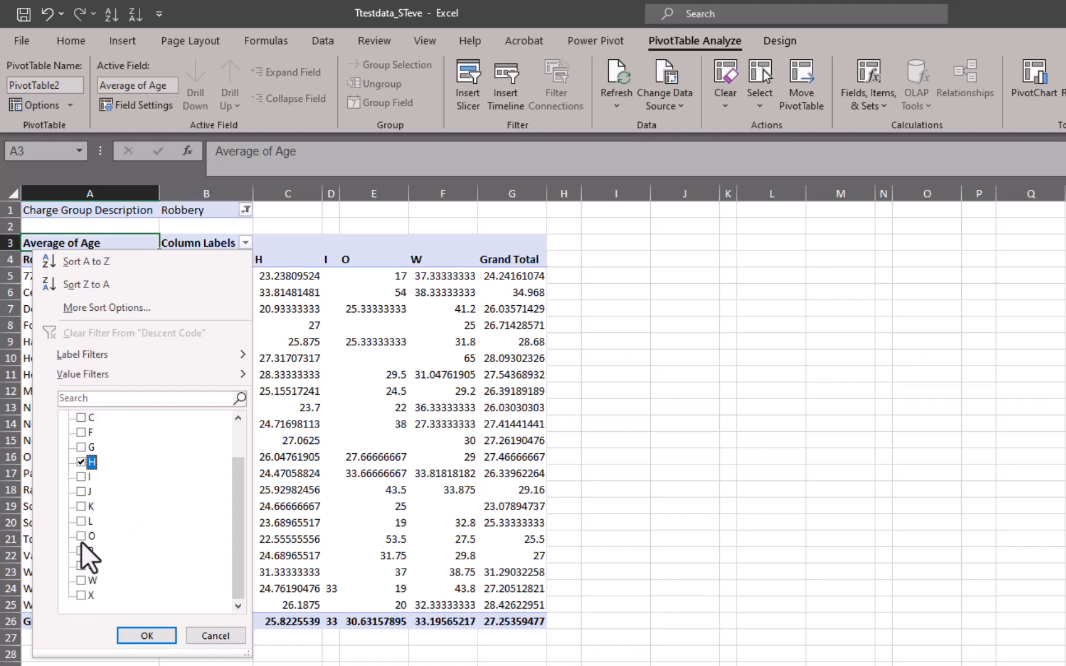
left_click(80, 537)
left_click(81, 580)
left_click(158, 641)
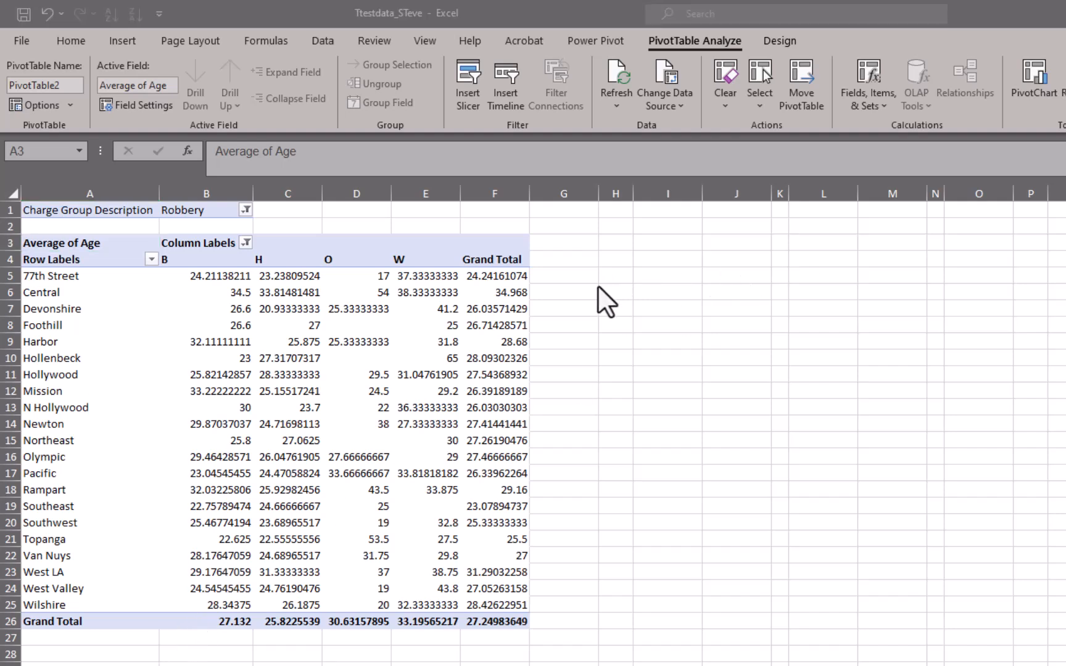
Check the empty Hollenbeck cell under descent code O and add Aggravated Assault to the Charge Group Description filter
left_click(353, 360)
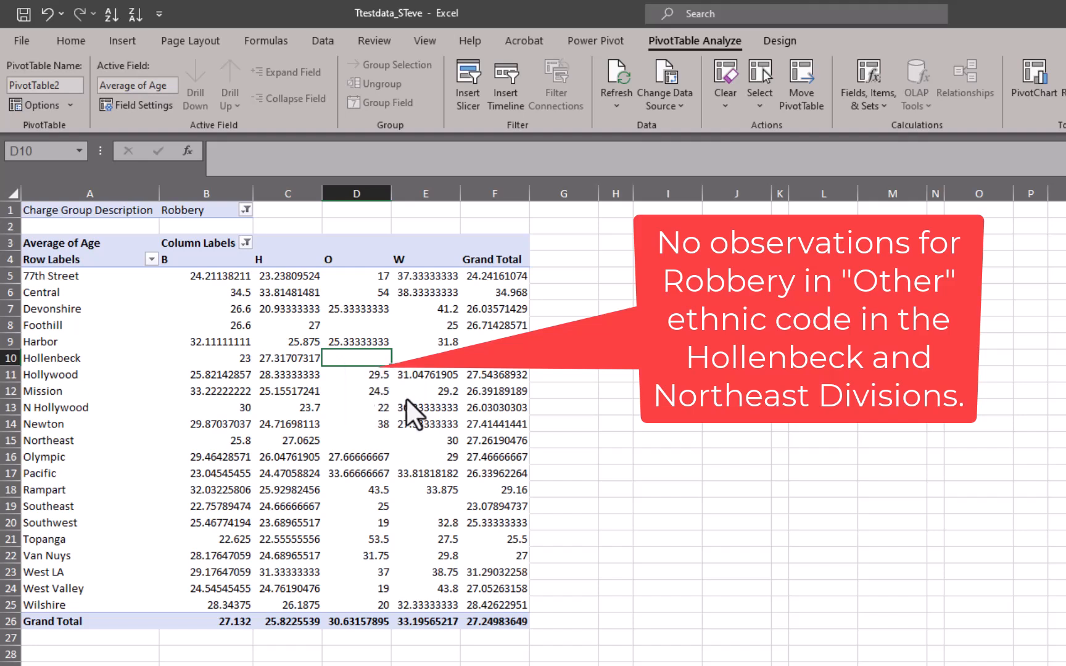
mouse_move(408, 406)
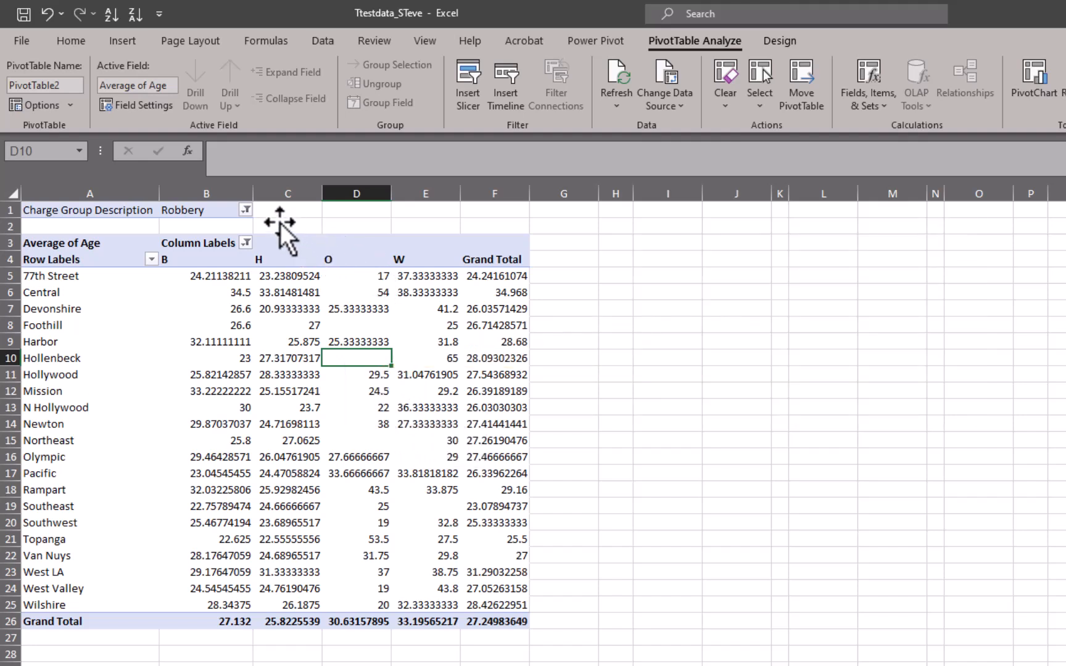
left_click(245, 210)
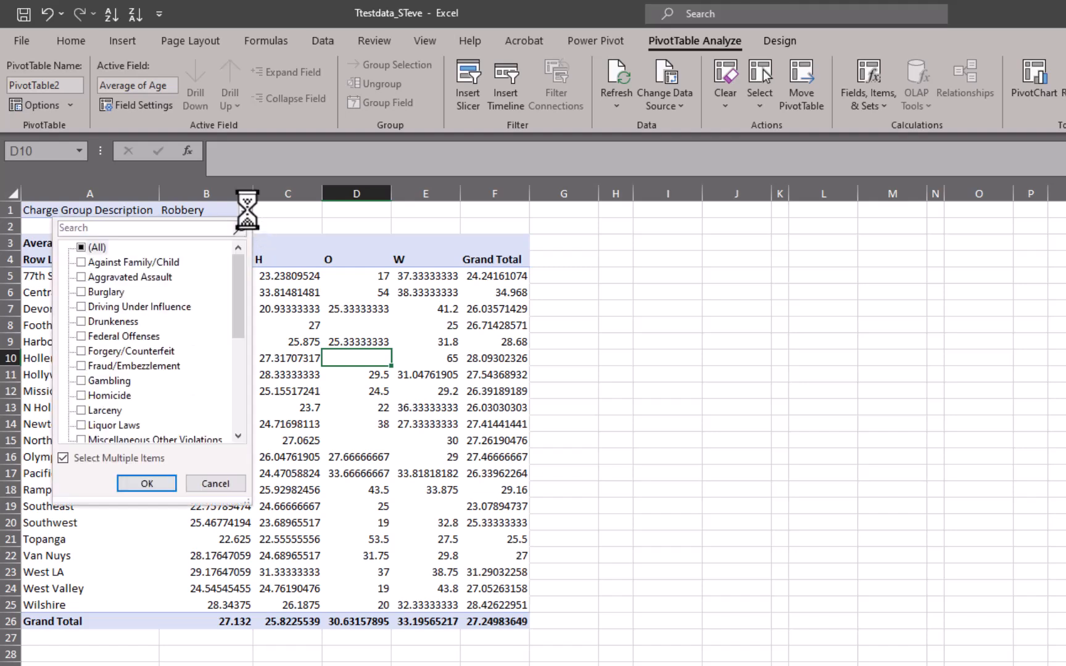
left_click(82, 278)
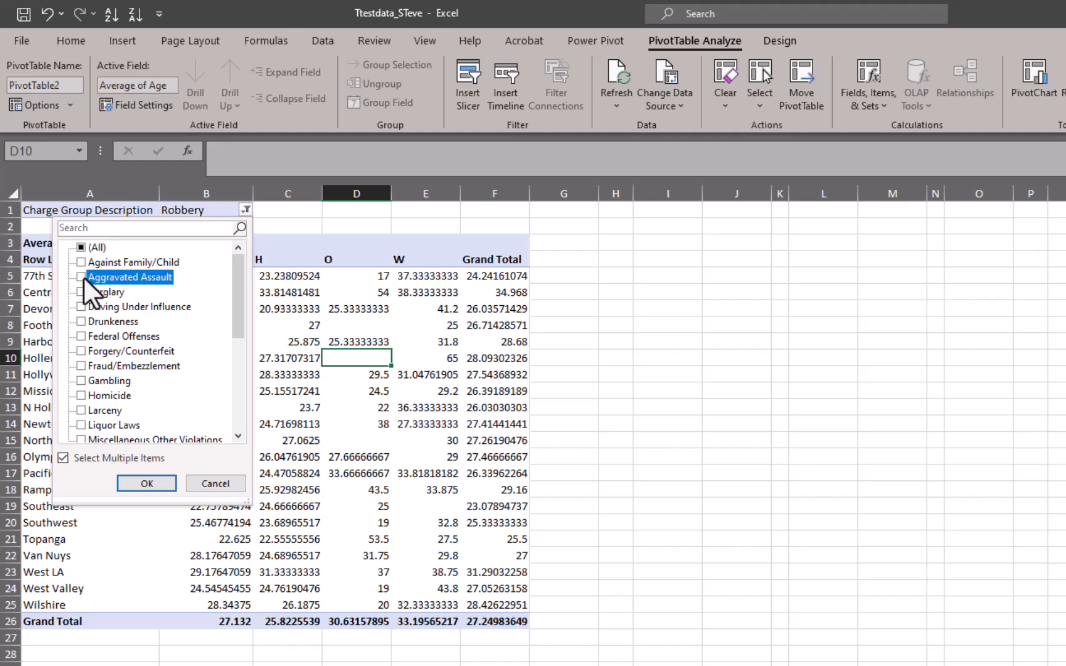
left_click(147, 483)
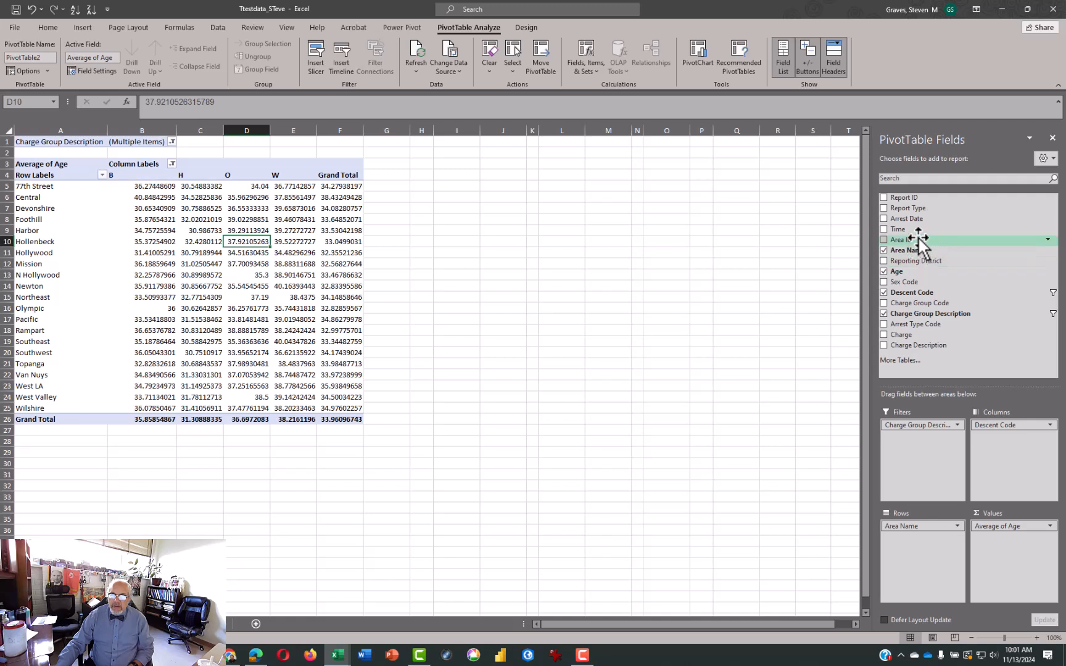
Add Report ID to the PivotTable values and summarize it by Count
left_click_drag(911, 199, 994, 549)
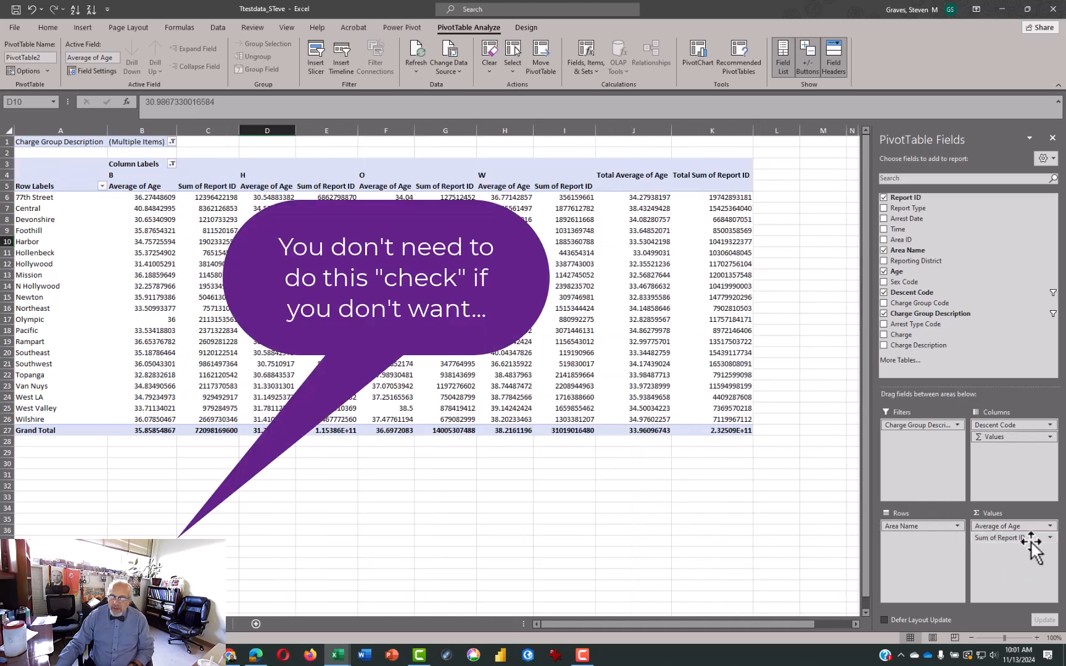
left_click(1050, 538)
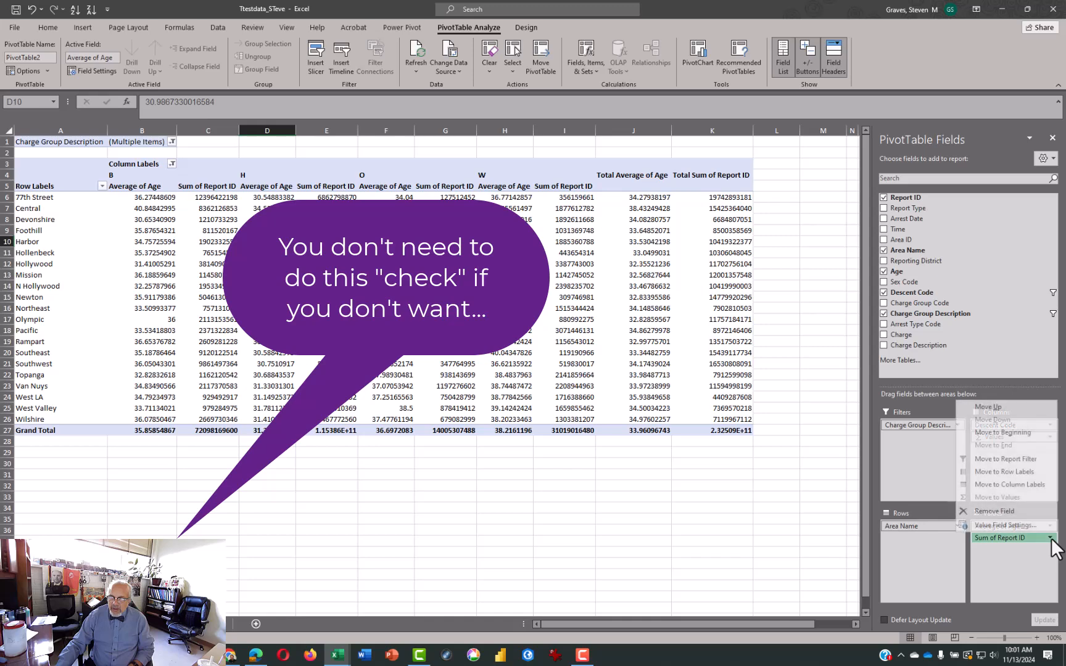
left_click(1005, 525)
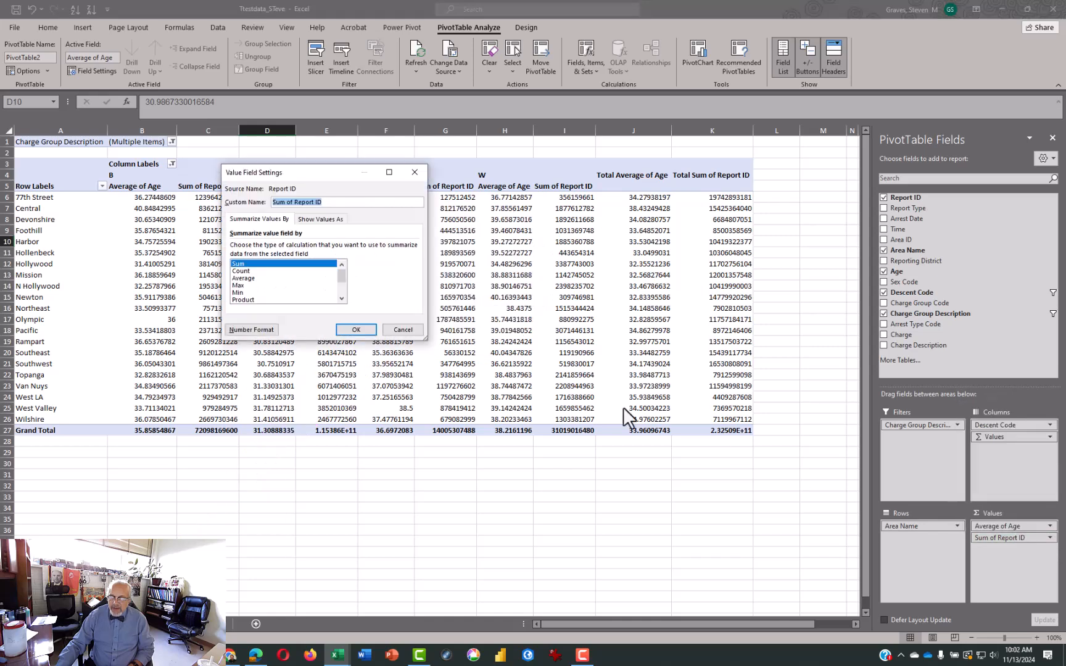
left_click(253, 271)
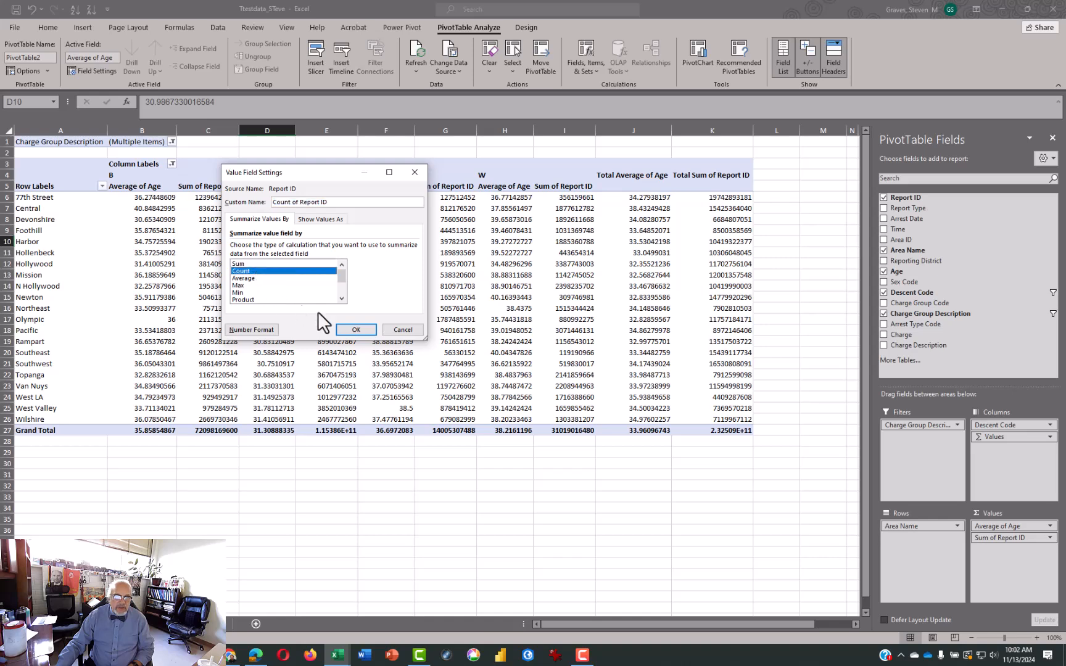
left_click(358, 331)
Check the Report ID counts by area for each descent code, and remove the count field from the PivotTable values
left_click_drag(230, 199, 229, 375)
left_click_drag(355, 208, 355, 385)
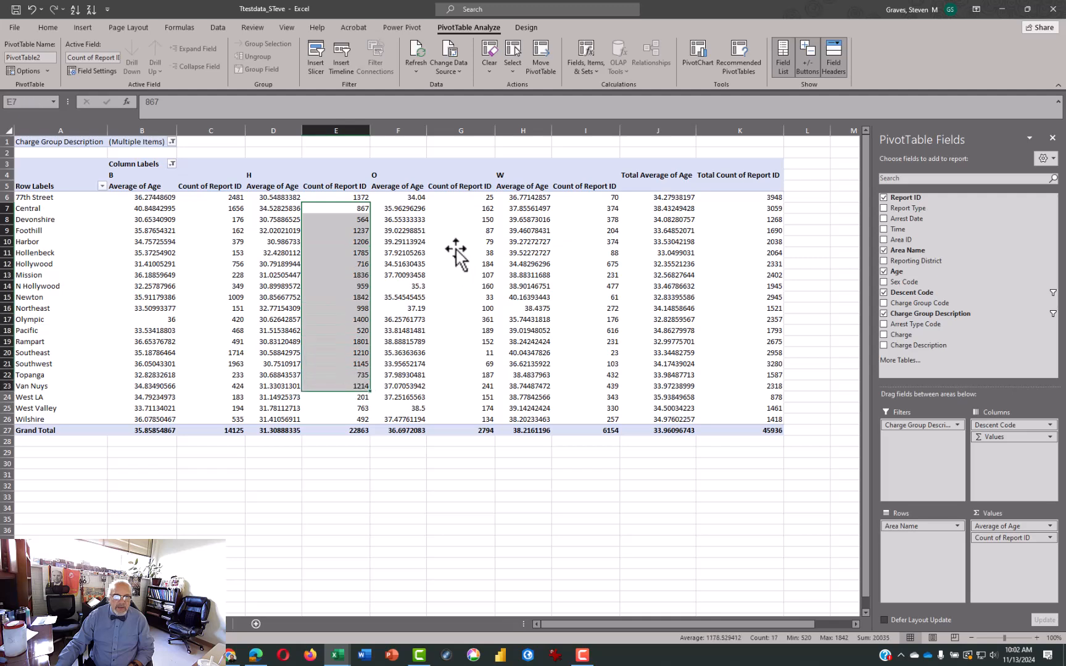
left_click_drag(478, 204, 487, 425)
left_click_drag(586, 197, 613, 407)
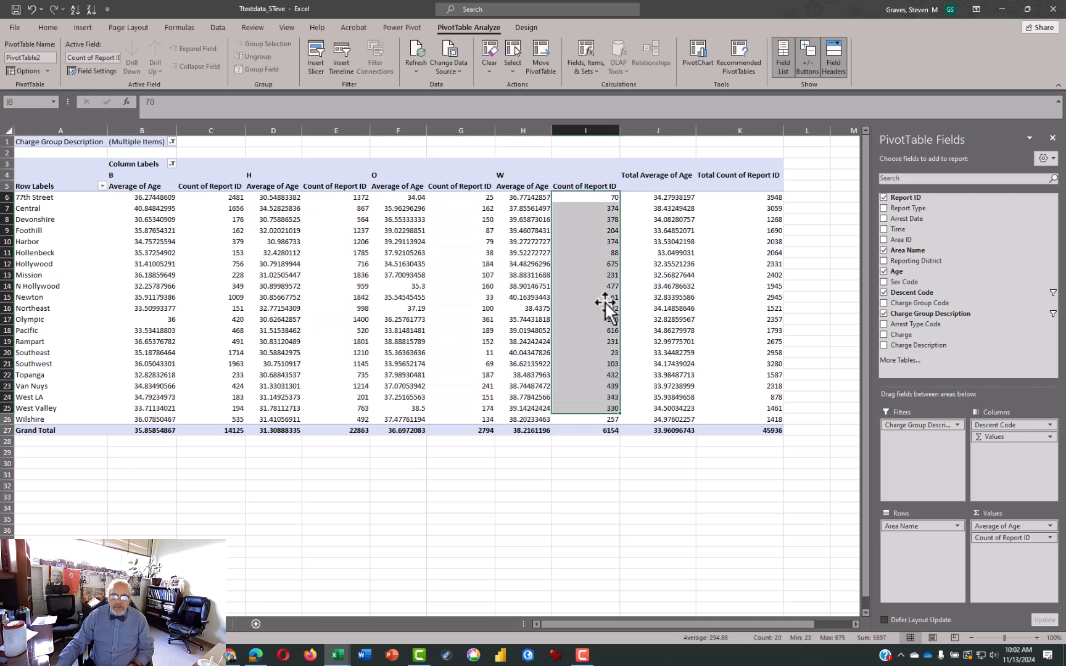
left_click_drag(484, 197, 481, 418)
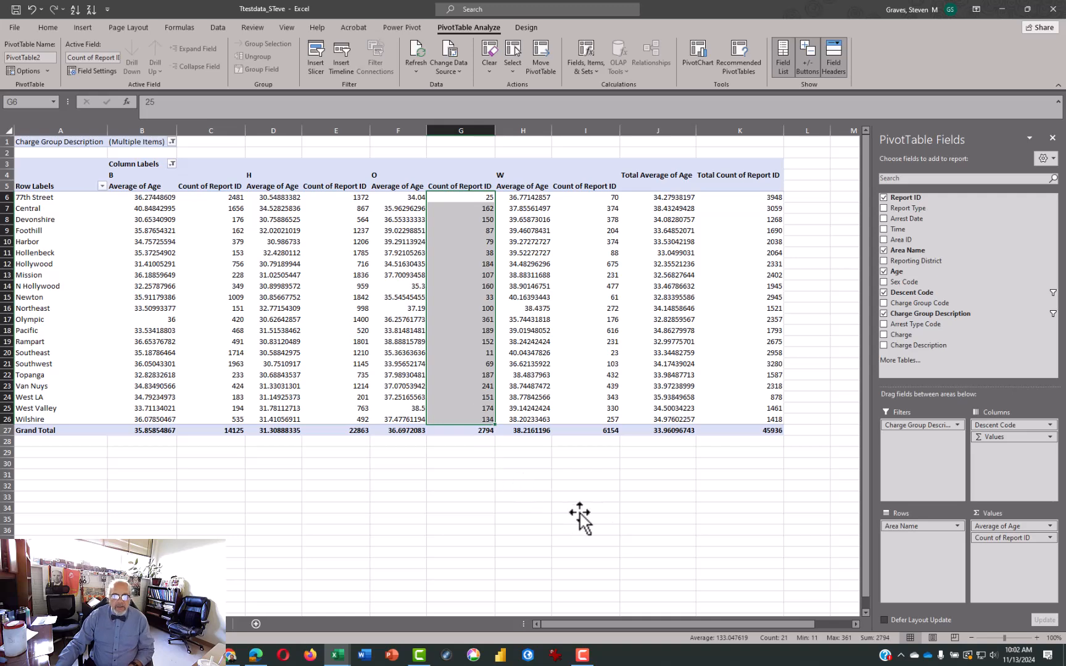
left_click_drag(973, 537, 965, 342)
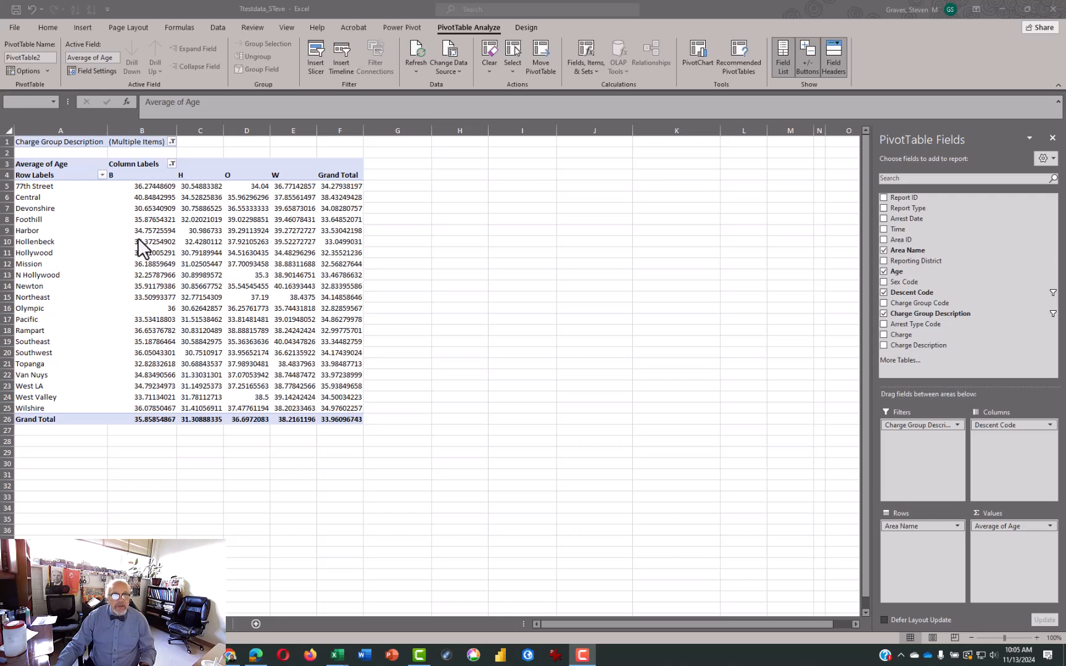
Examine the average ages by area in the B, H, O and W descent code columns
left_click_drag(144, 178, 147, 422)
left_click(202, 176)
left_click_drag(206, 181, 201, 378)
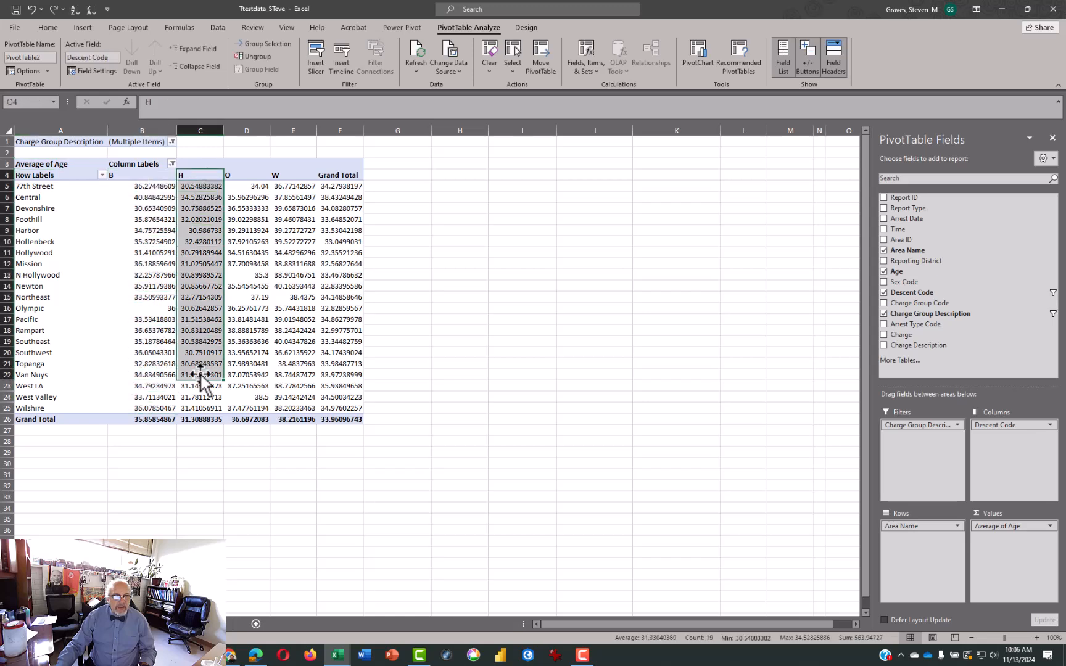
left_click(262, 178)
left_click_drag(292, 176, 290, 397)
left_click(397, 364)
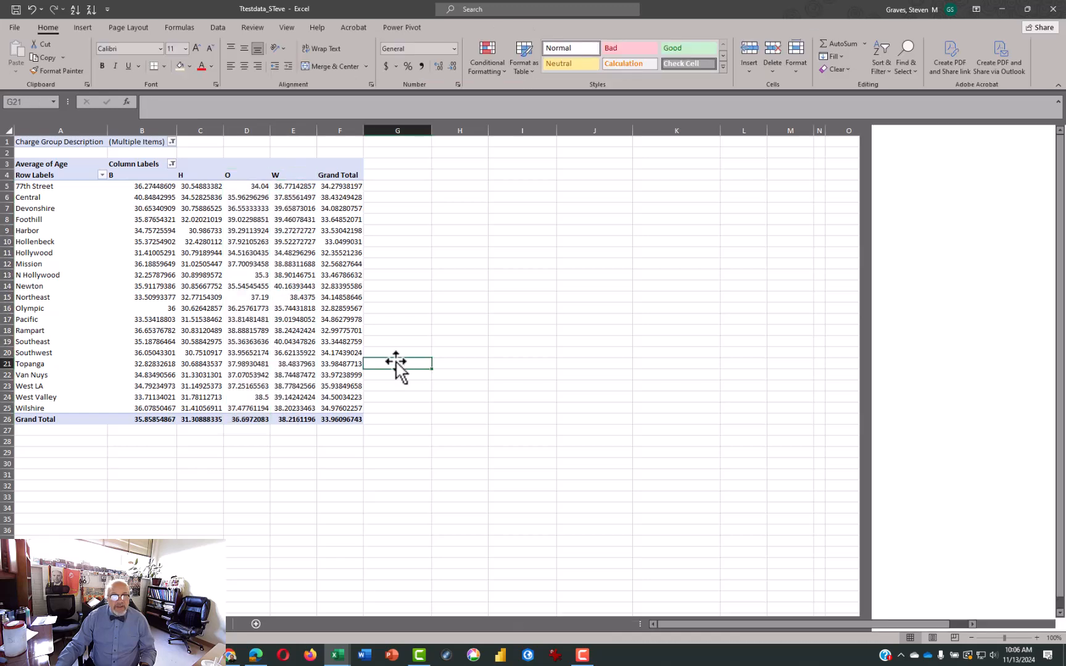
Compare the Grand Total column with the descent code columns, ending on the overall average age in the Grand Total row
left_click(341, 187)
left_click_drag(340, 190, 335, 406)
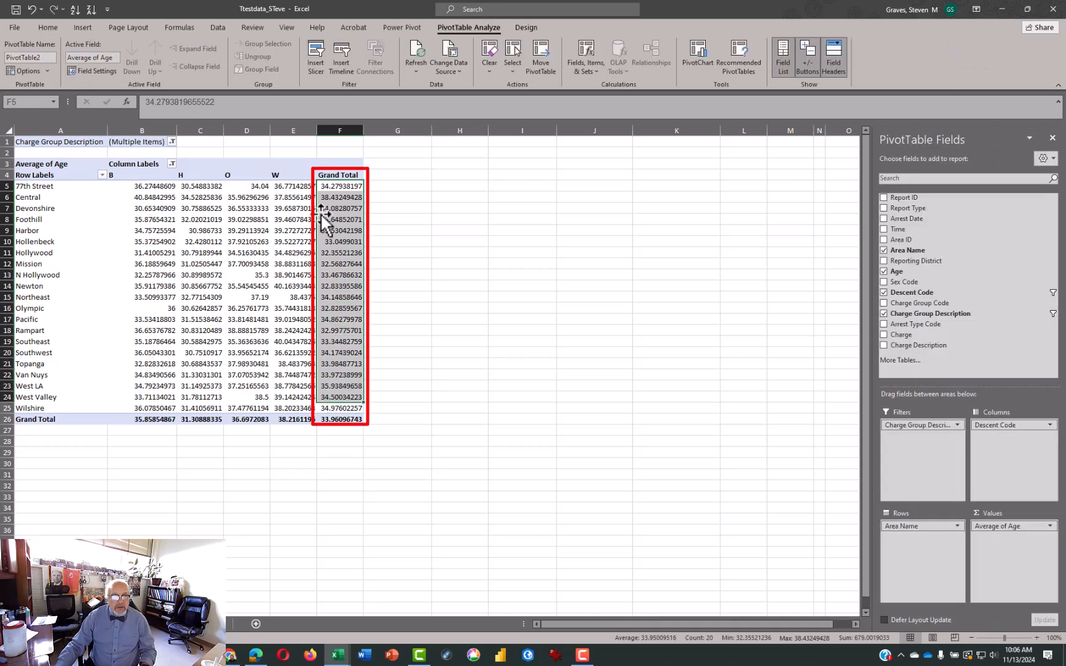
left_click(333, 174)
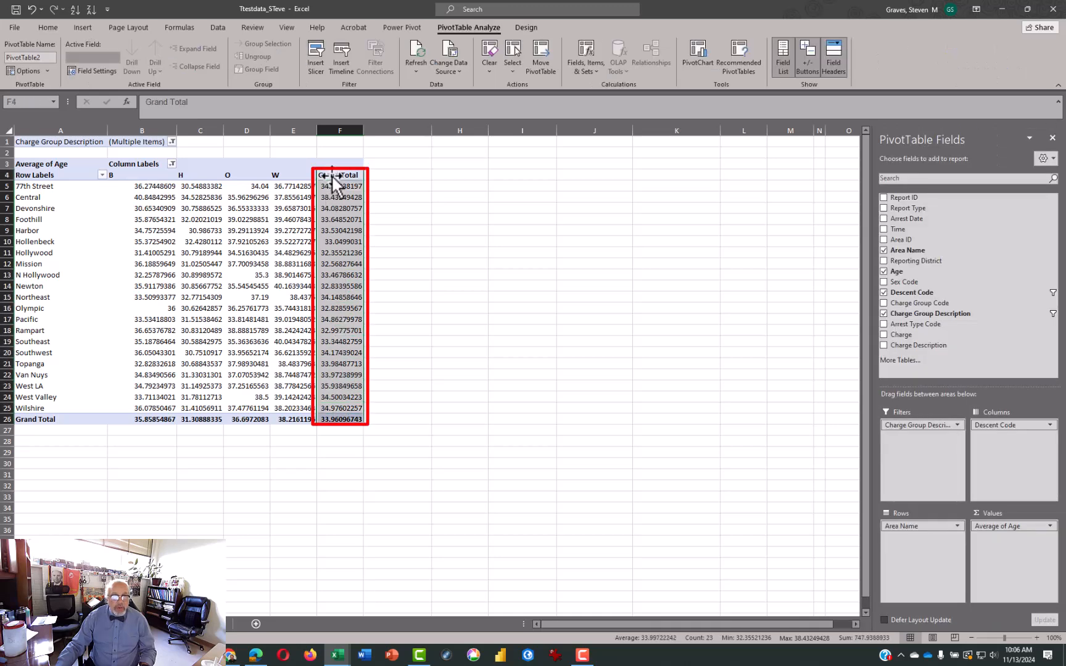
left_click_drag(132, 180, 285, 419)
left_click_drag(341, 174, 347, 407)
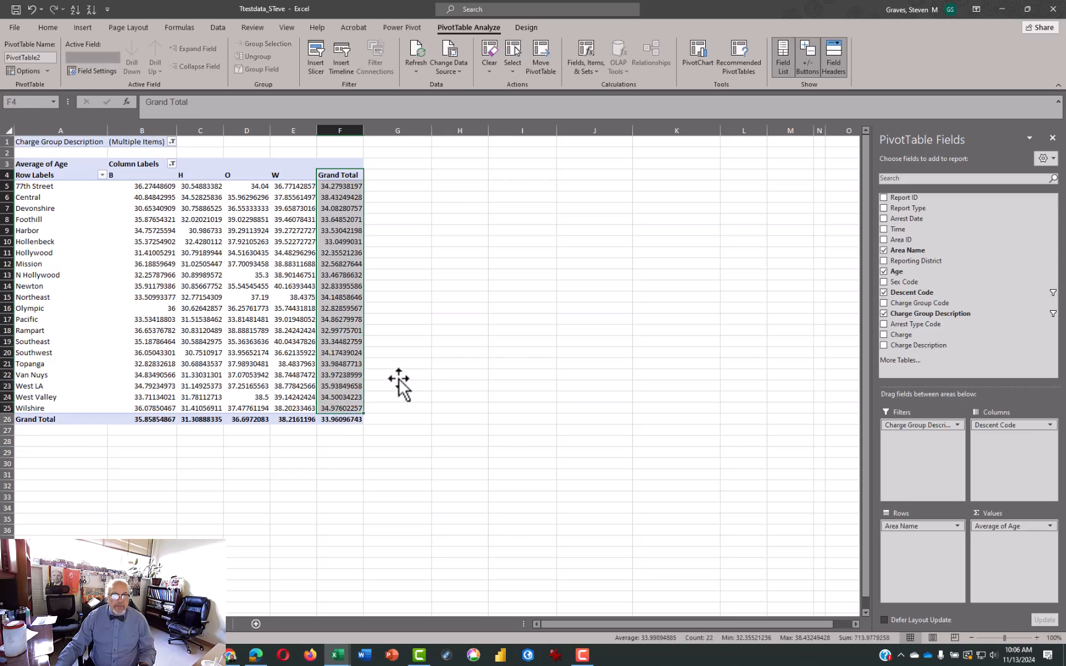
left_click(459, 331)
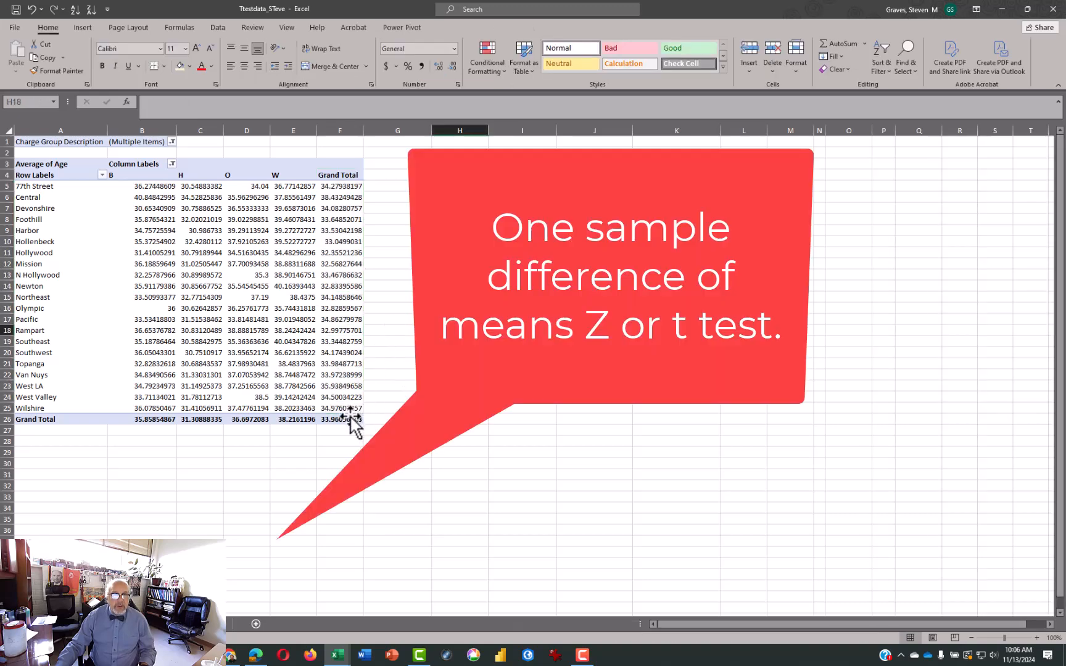
left_click(344, 422)
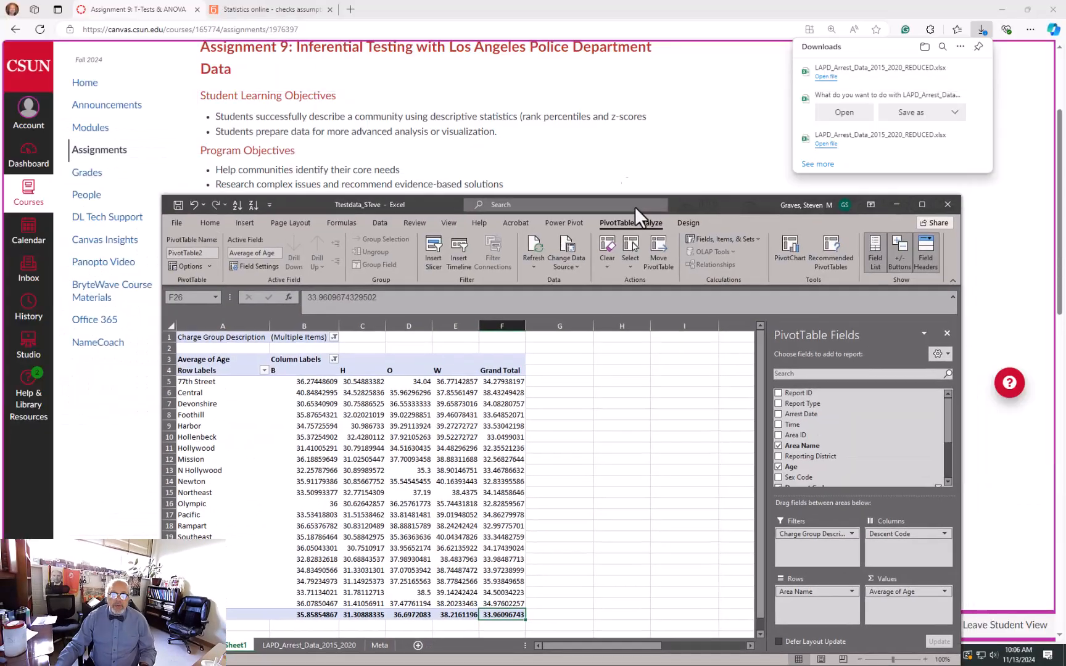
Switch to the browser and open Statistics Kingdom's One Sample T-Test calculator in a new tab
left_click(263, 5)
left_click(264, 7)
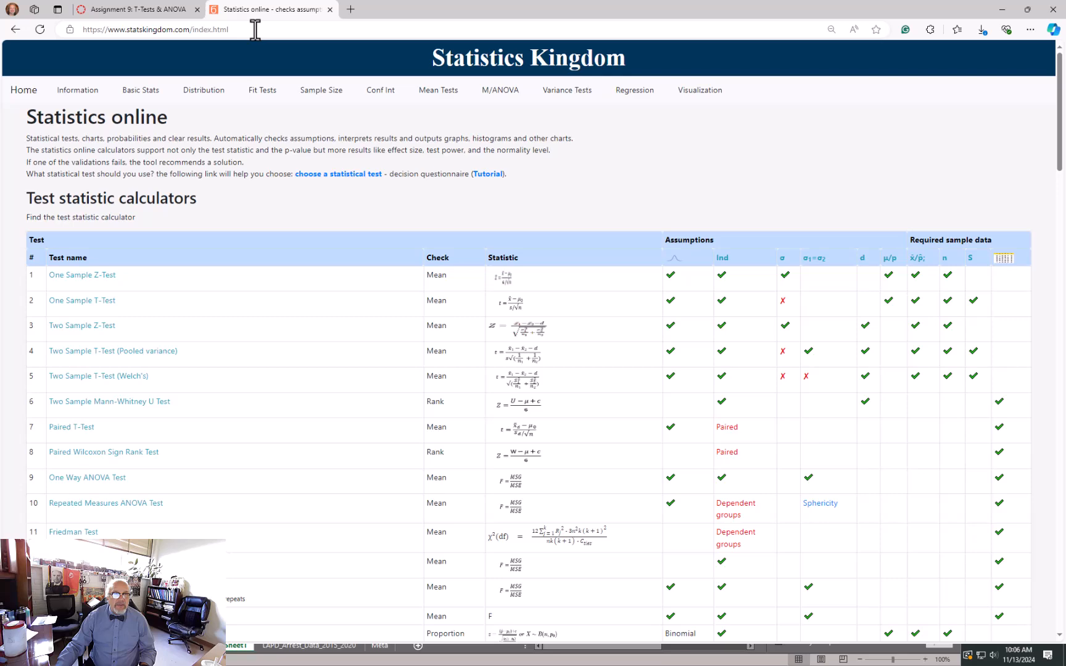
left_click(255, 29)
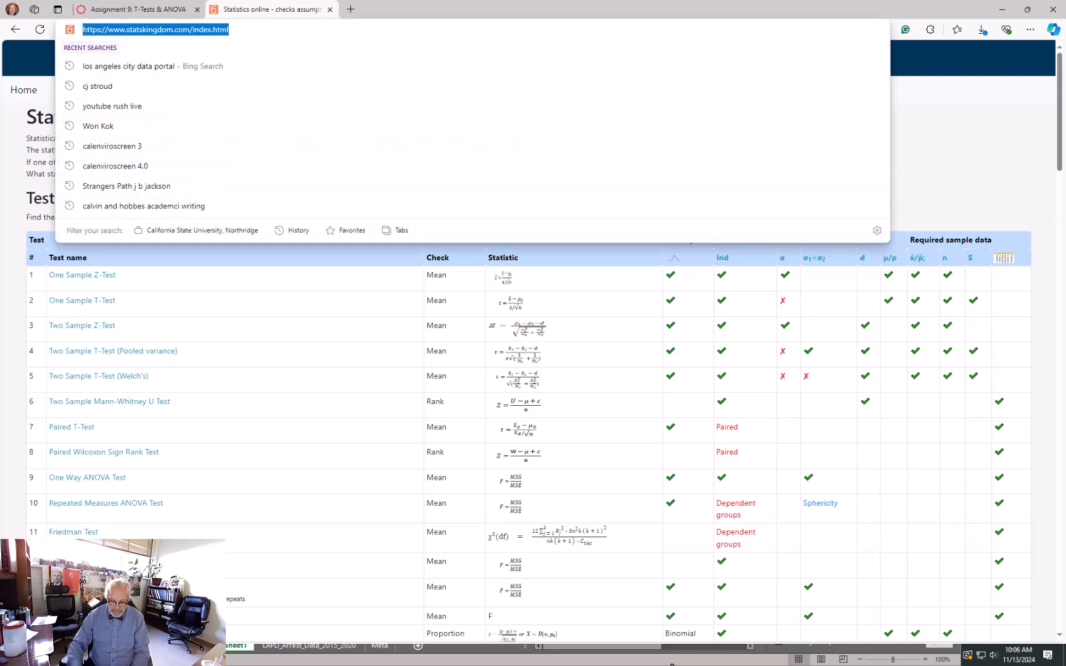
left_click(351, 9)
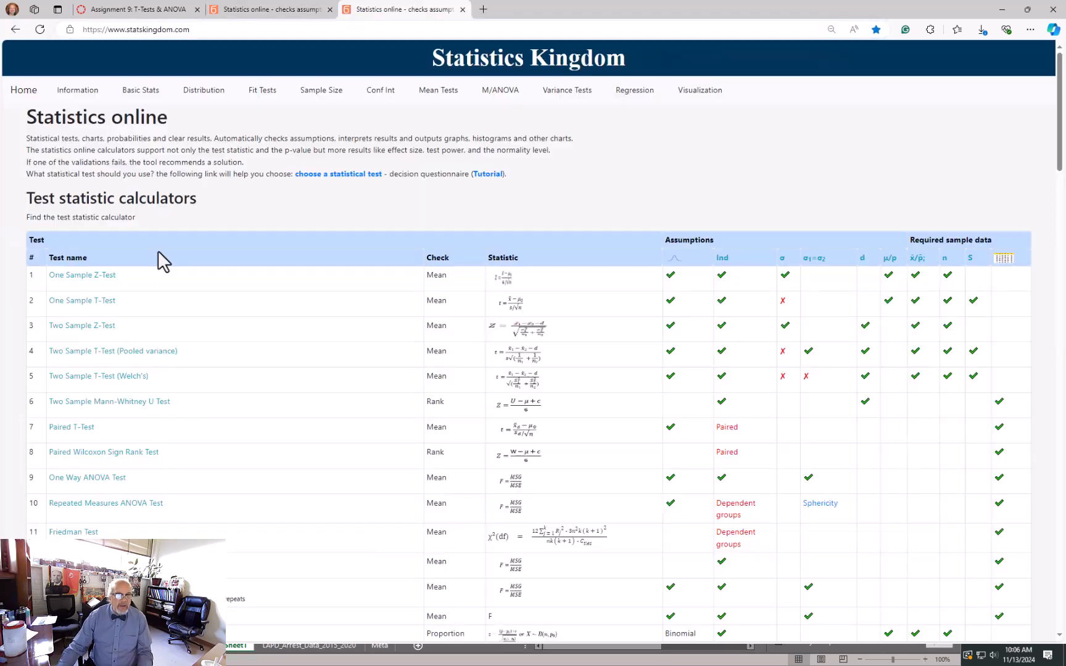
left_click(96, 304)
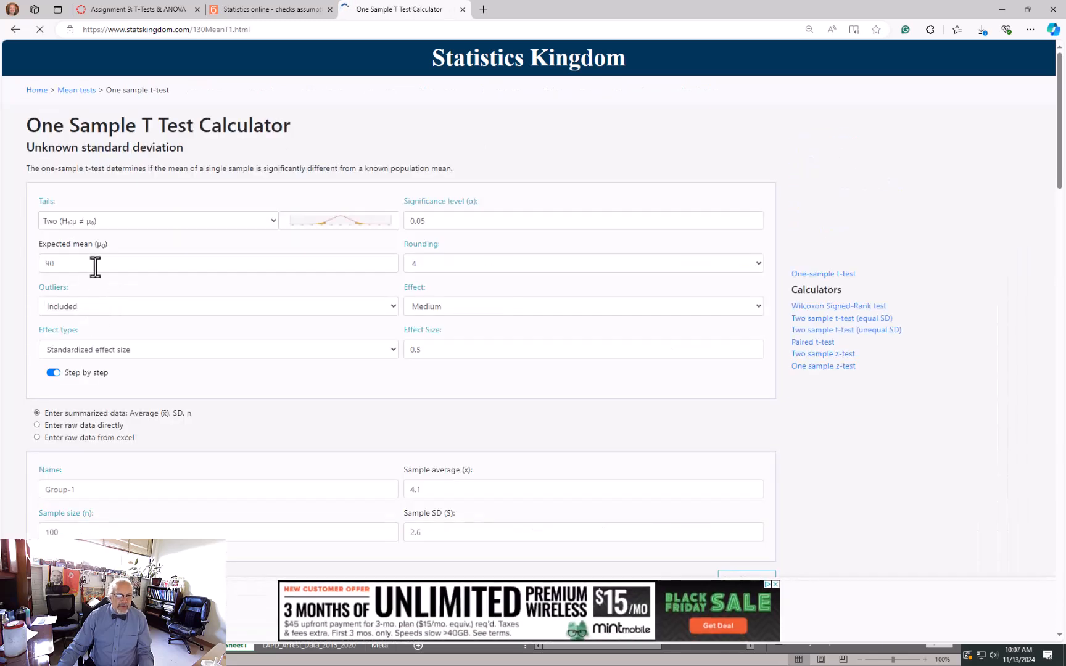
Copy the overall average age from the PivotTable's Grand Total cell in Excel and enter it as the calculator's Expected mean, 33.96096743
left_click(95, 263)
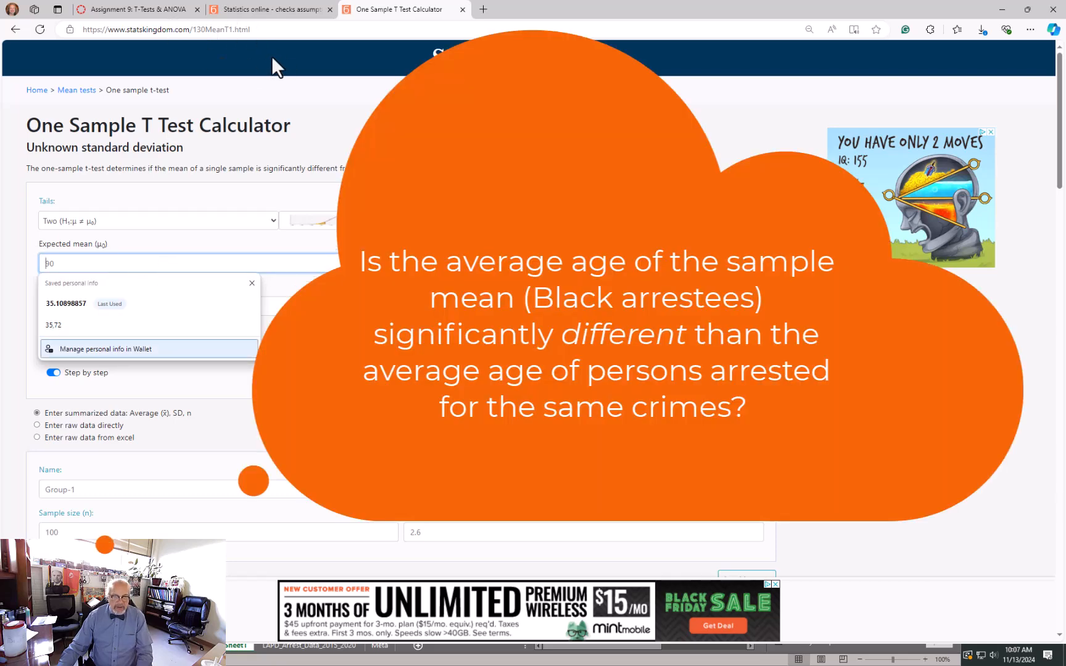
left_click(272, 9)
key("alt+Tab")
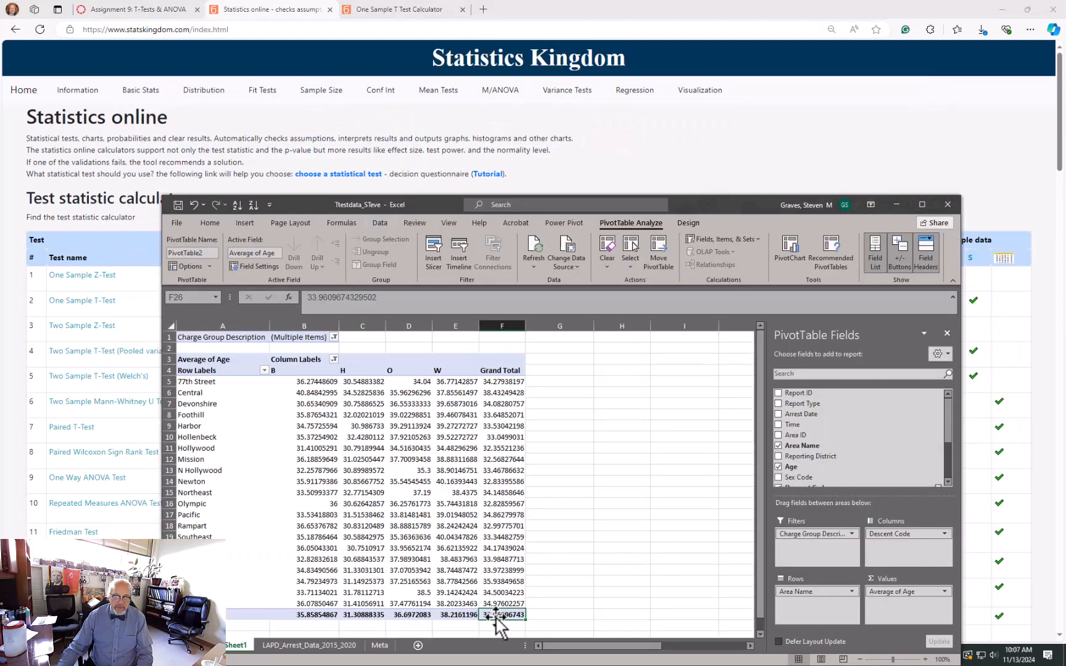
right_click(496, 613)
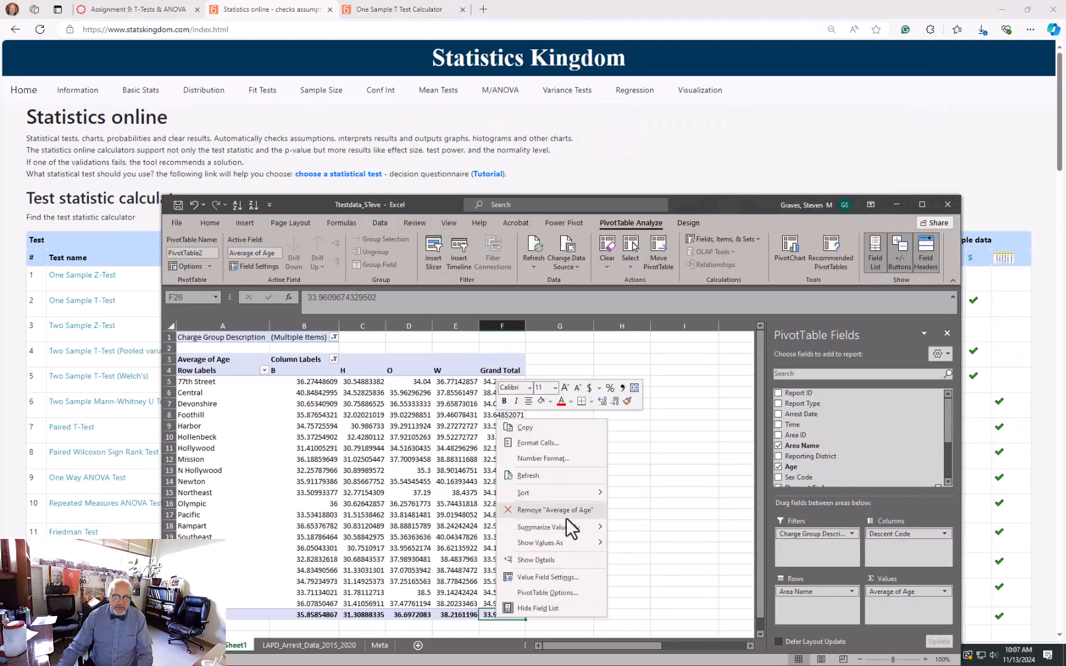
left_click(530, 430)
key("alt+Tab")
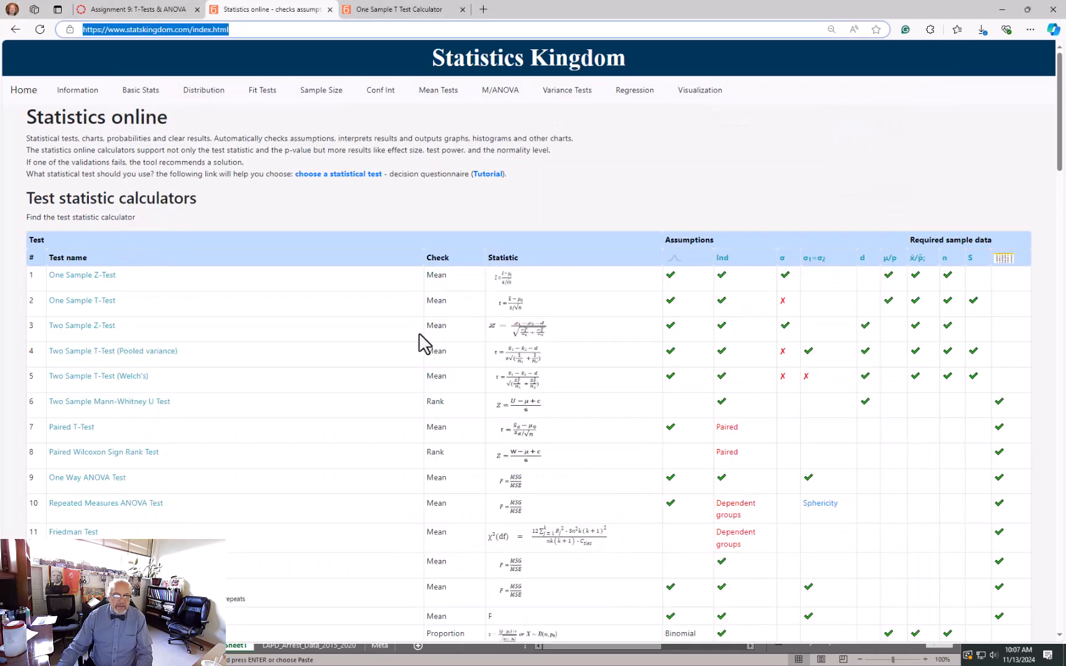
left_click(386, 13)
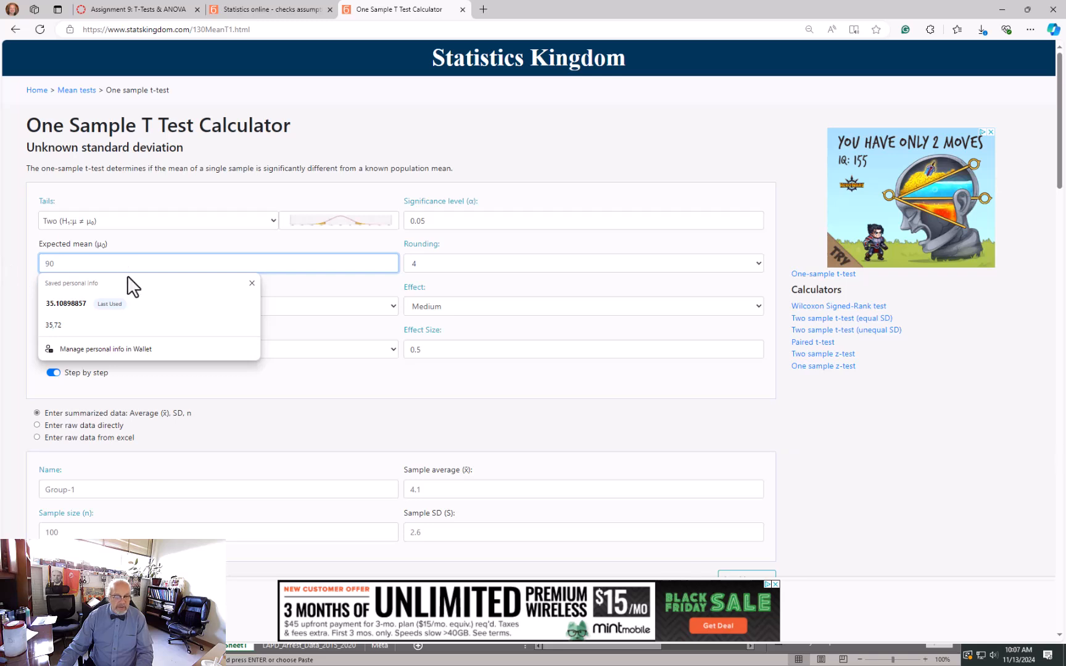
type("33.96096743")
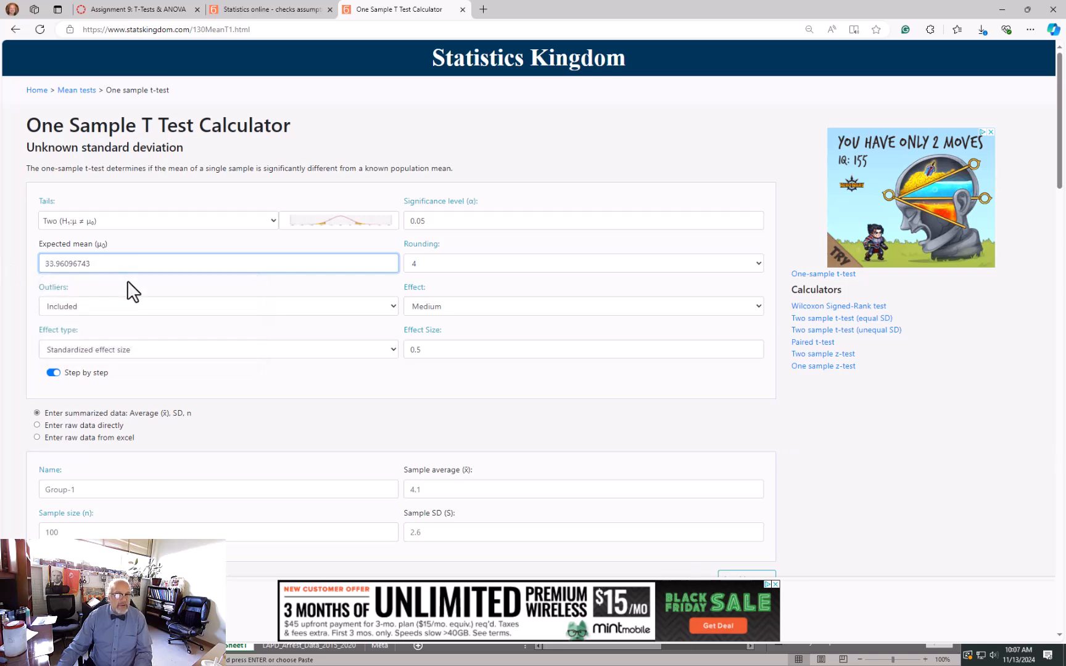
Review the significance level, try the Left and Right options for Tails, and return Tails to Two
double_click(424, 220)
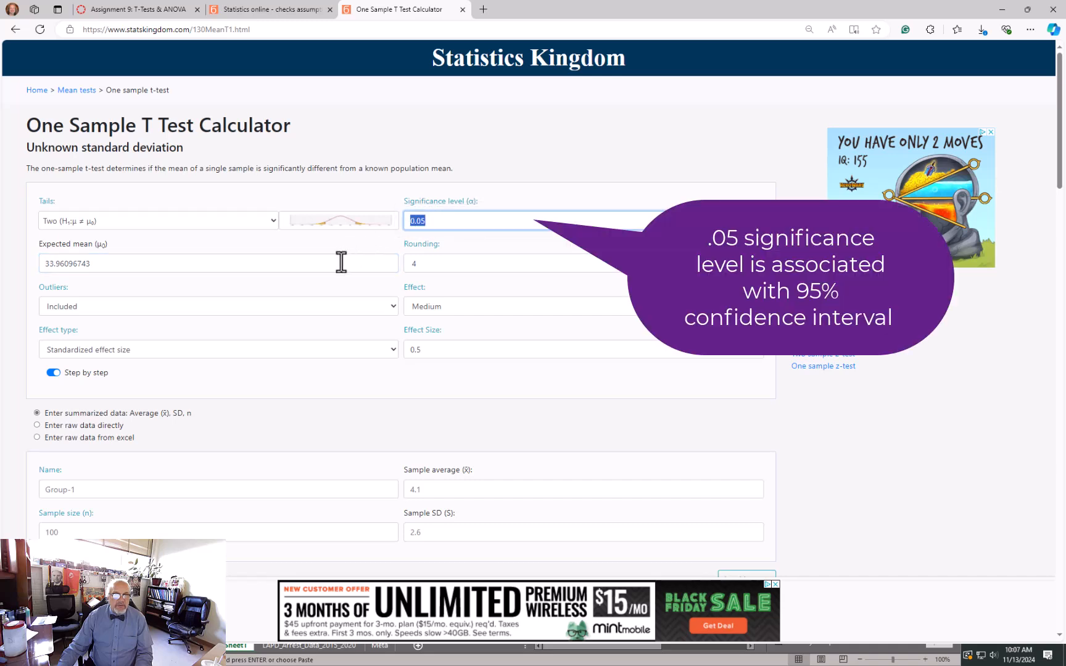
left_click(272, 220)
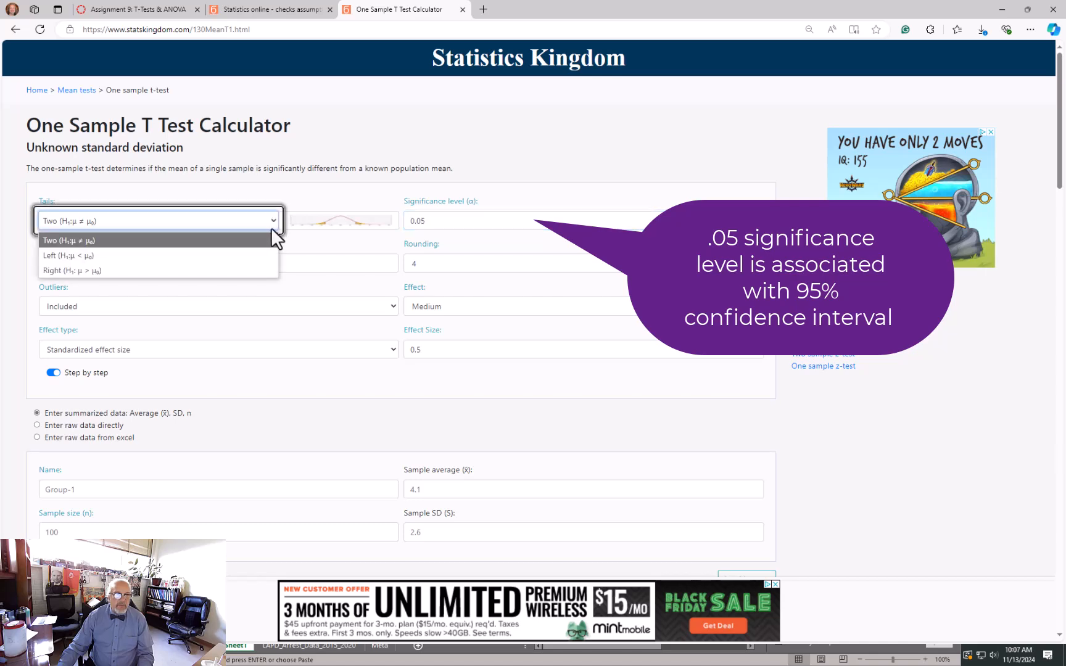
left_click(259, 255)
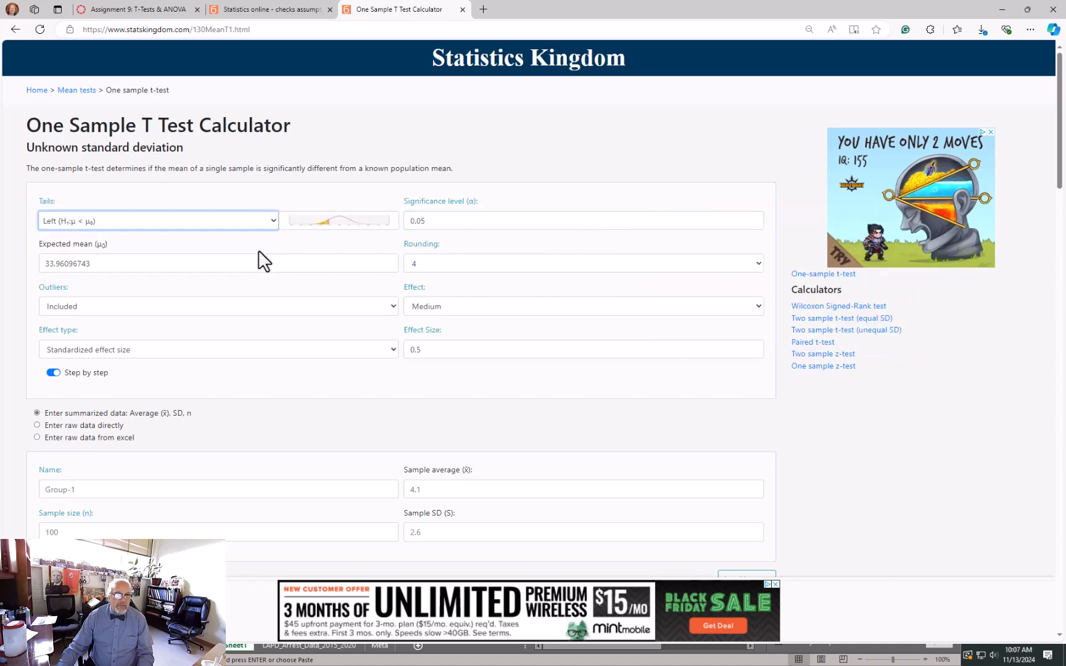
left_click(273, 224)
left_click(249, 270)
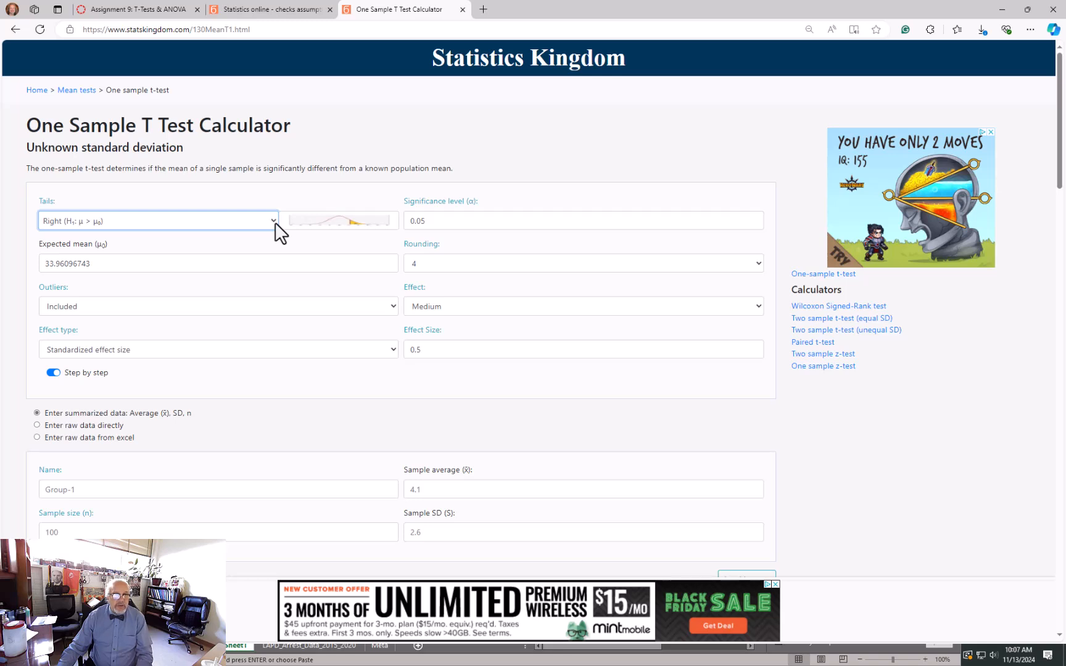
left_click(274, 223)
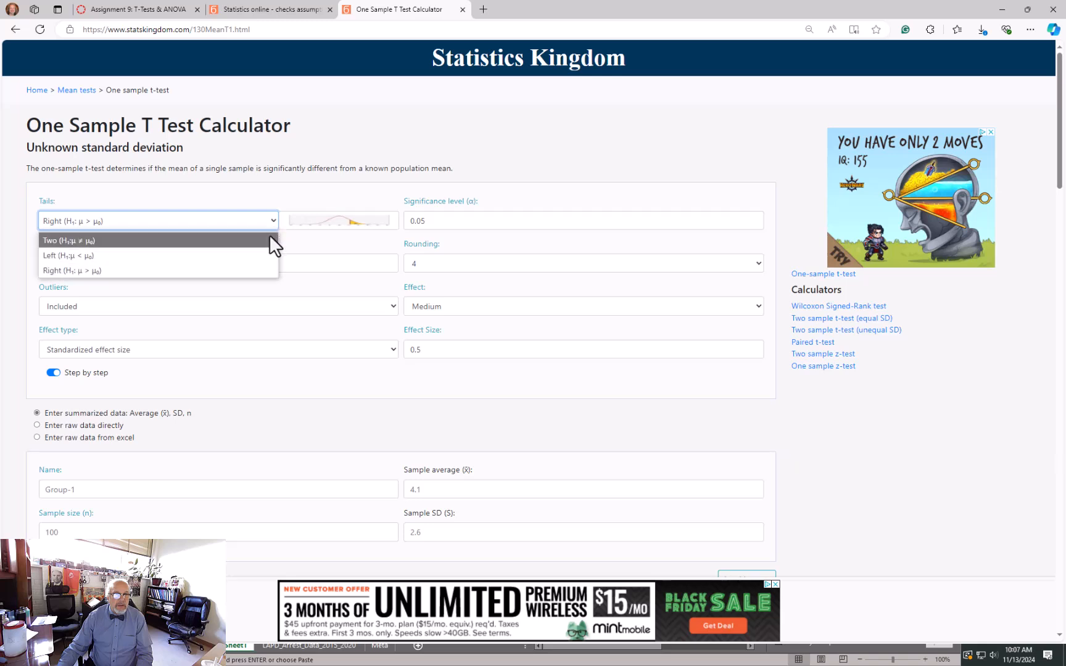
left_click(270, 240)
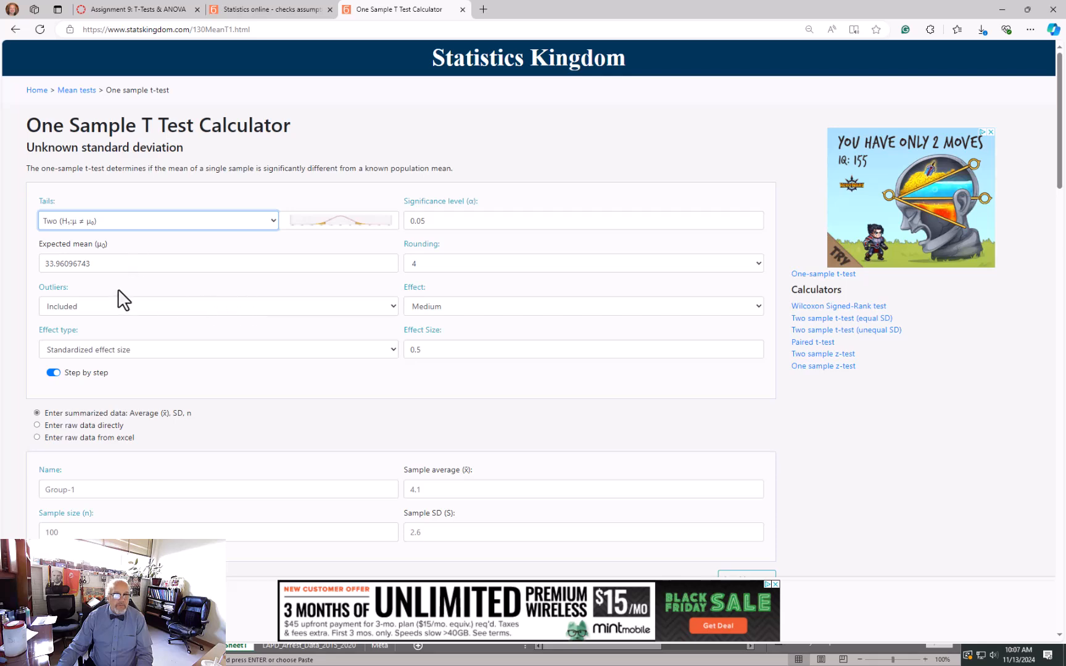
Set the One Sample T-Test calculator to take raw data from Excel
scroll(189, 352, "down", 1)
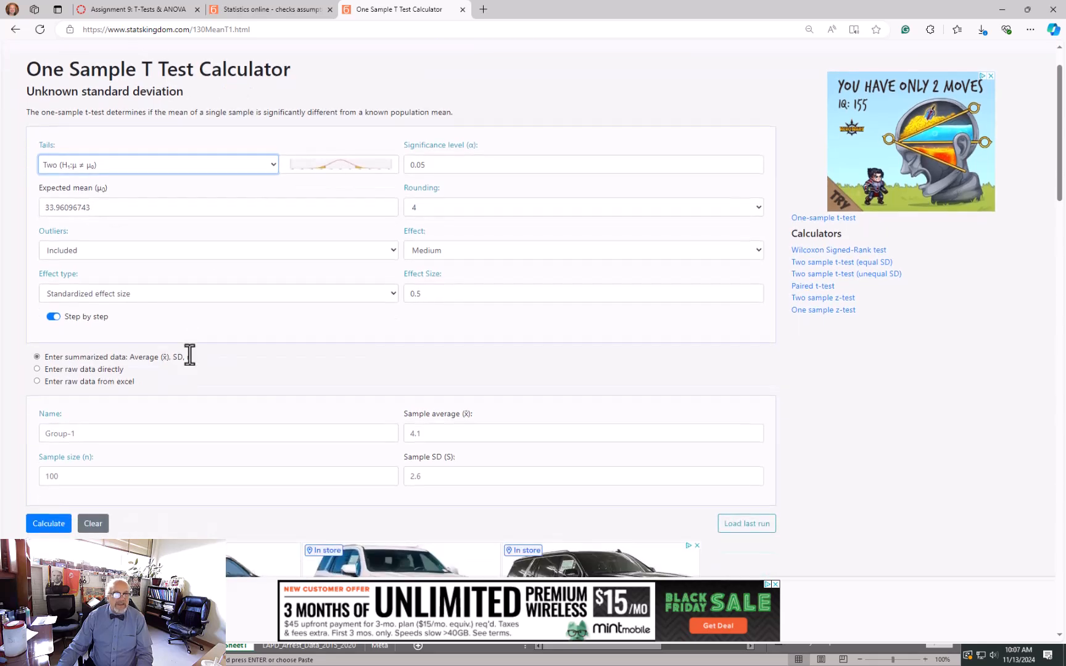
scroll(189, 354, "down", 1)
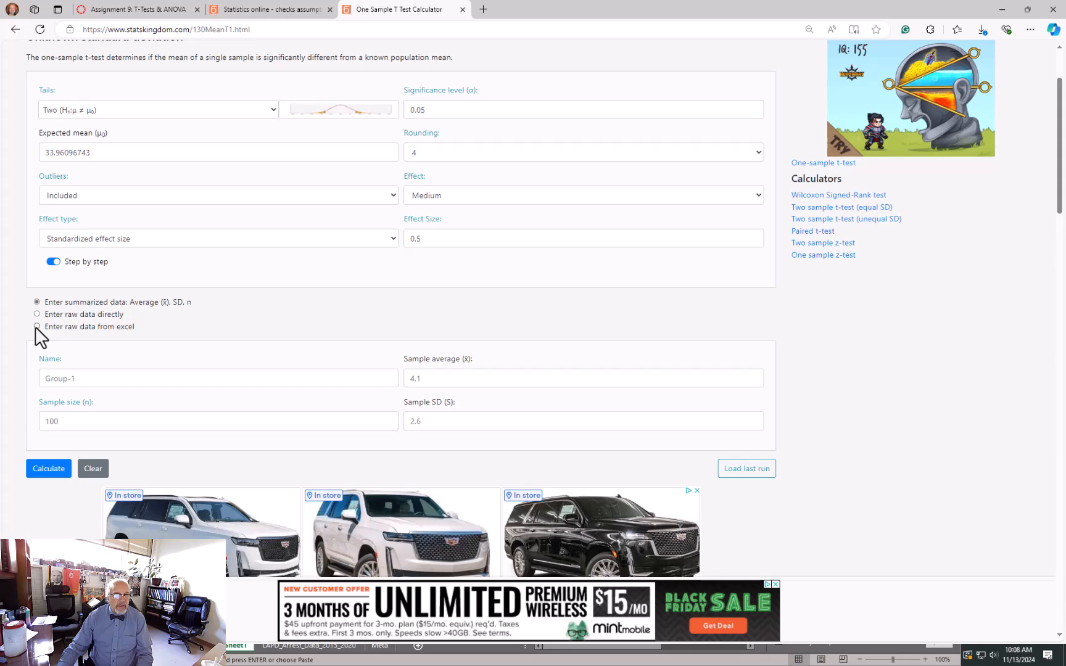
left_click(37, 327)
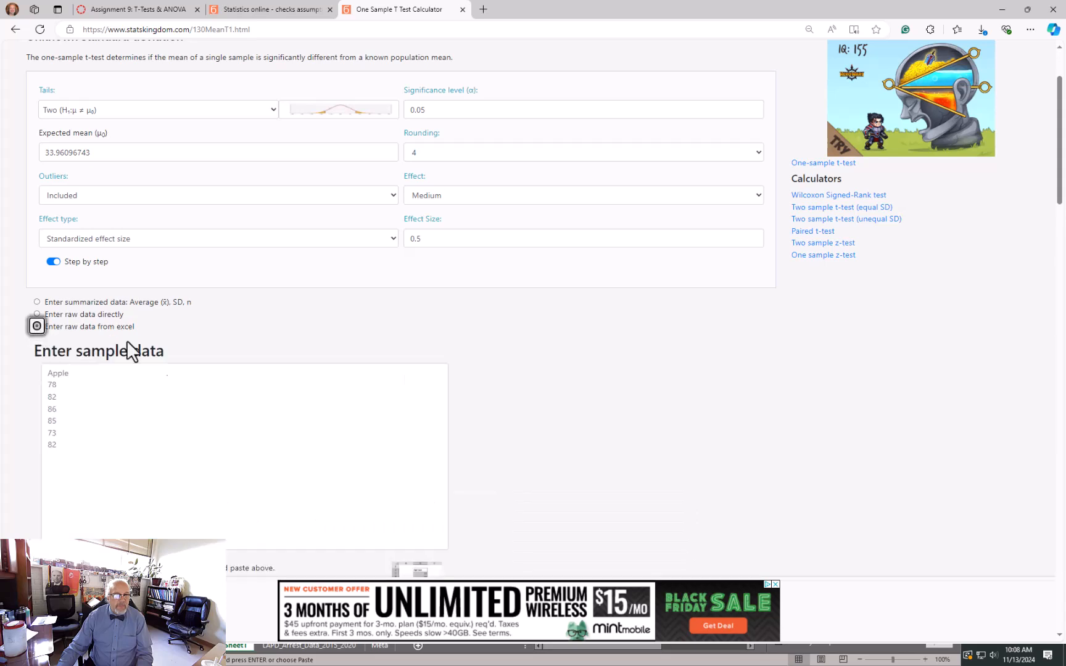
Switch to Excel and copy the PivotTable's B column, including its header but not the Grand Total row
key("alt+Tab")
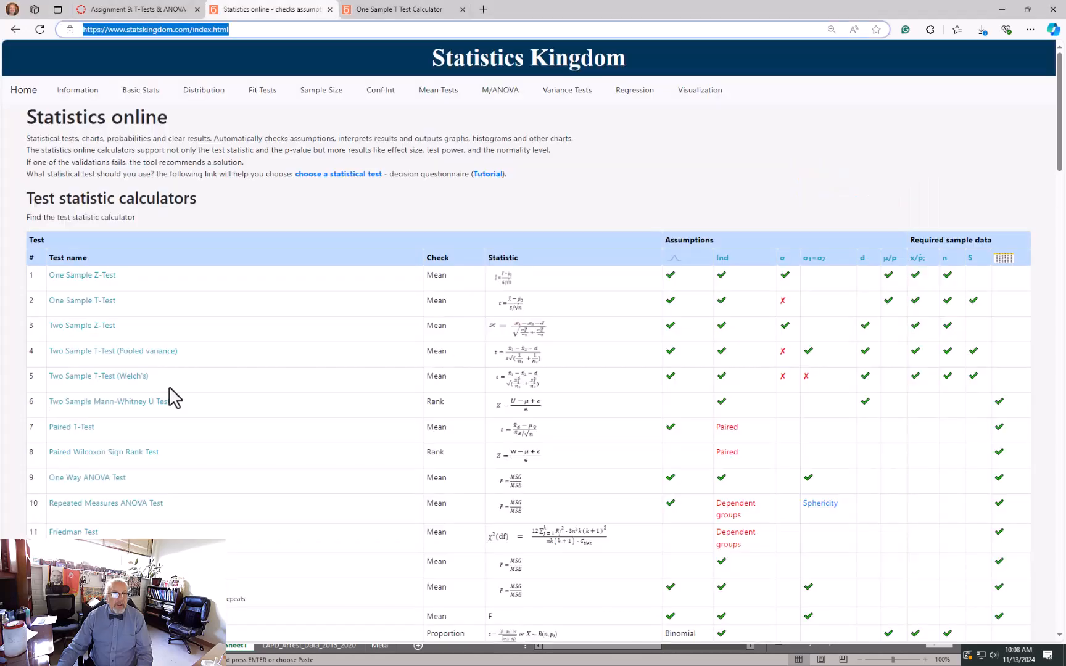
key("alt+Tab")
key("alt+Tab")
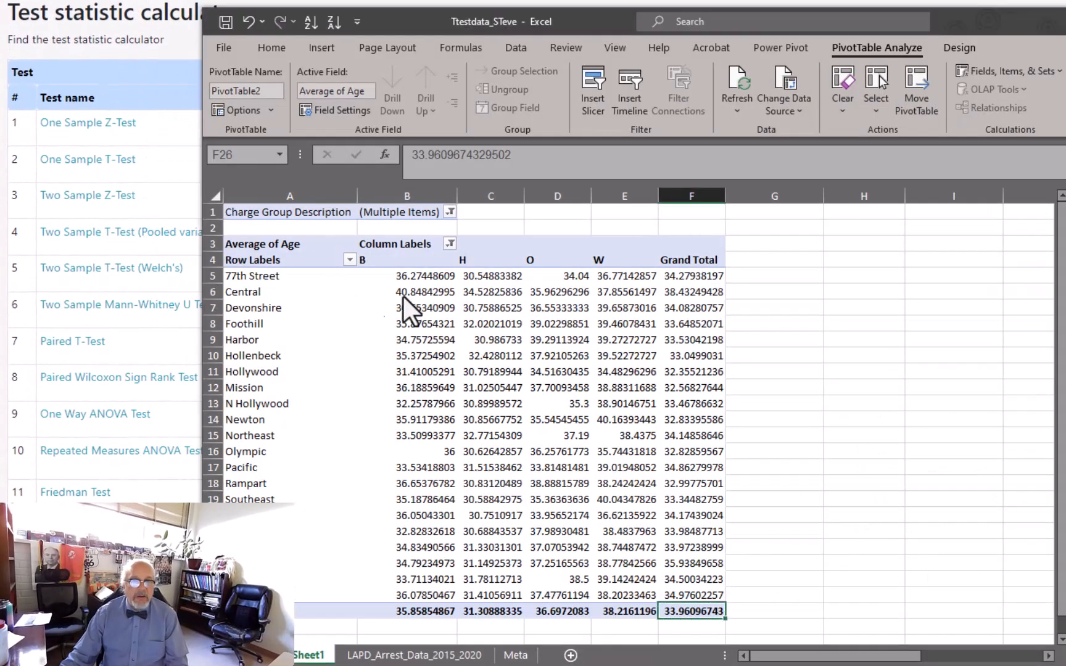
left_click_drag(420, 262, 420, 591)
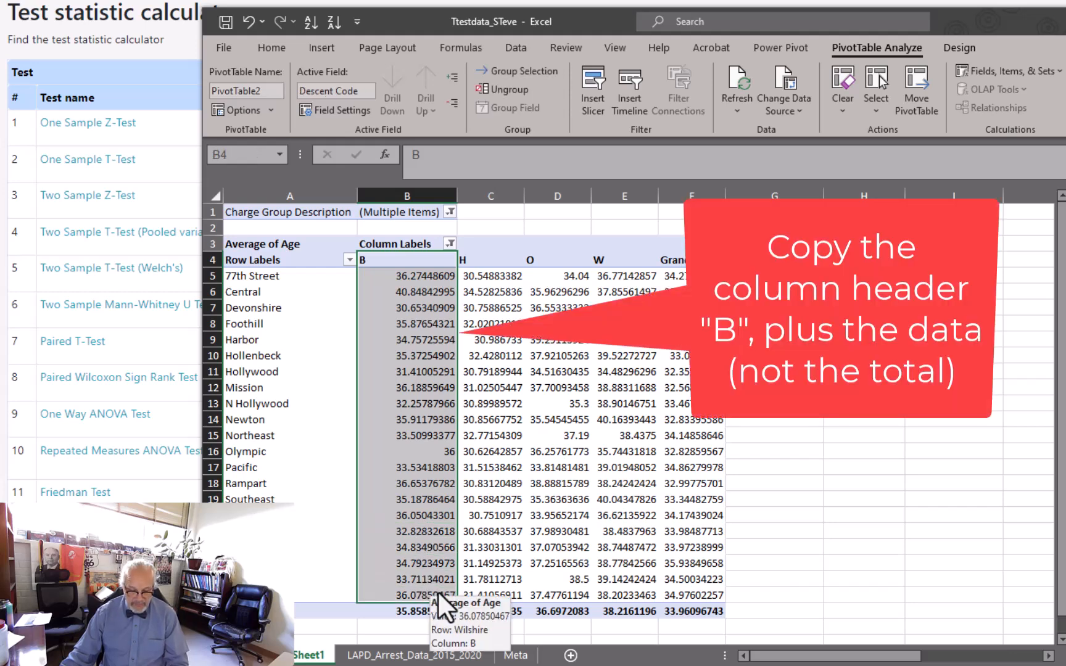
key("ctrl+c")
Return to the One Sample T-Test calculator in the browser, paste the copied B column as sample data and calculate the test
key("alt+Tab")
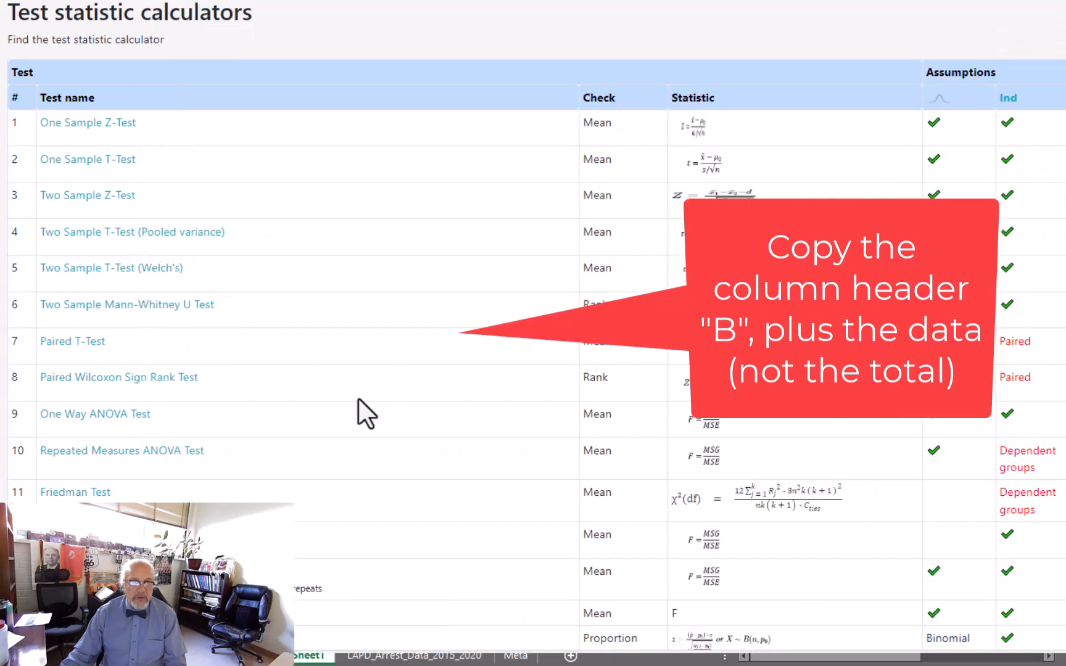
key("alt+Tab")
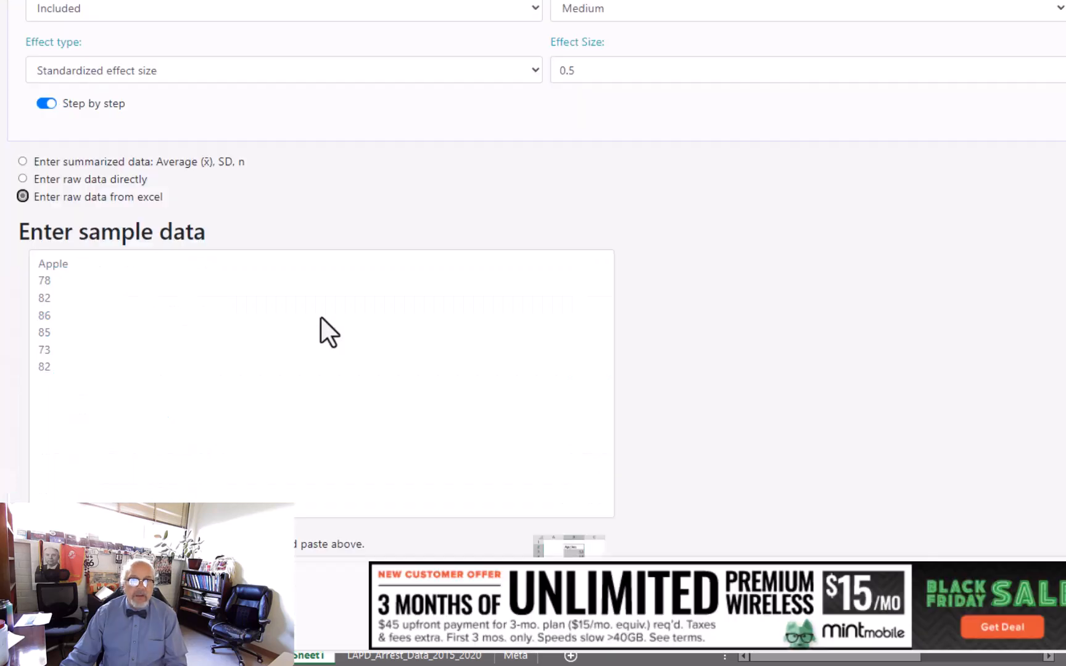
left_click(47, 262)
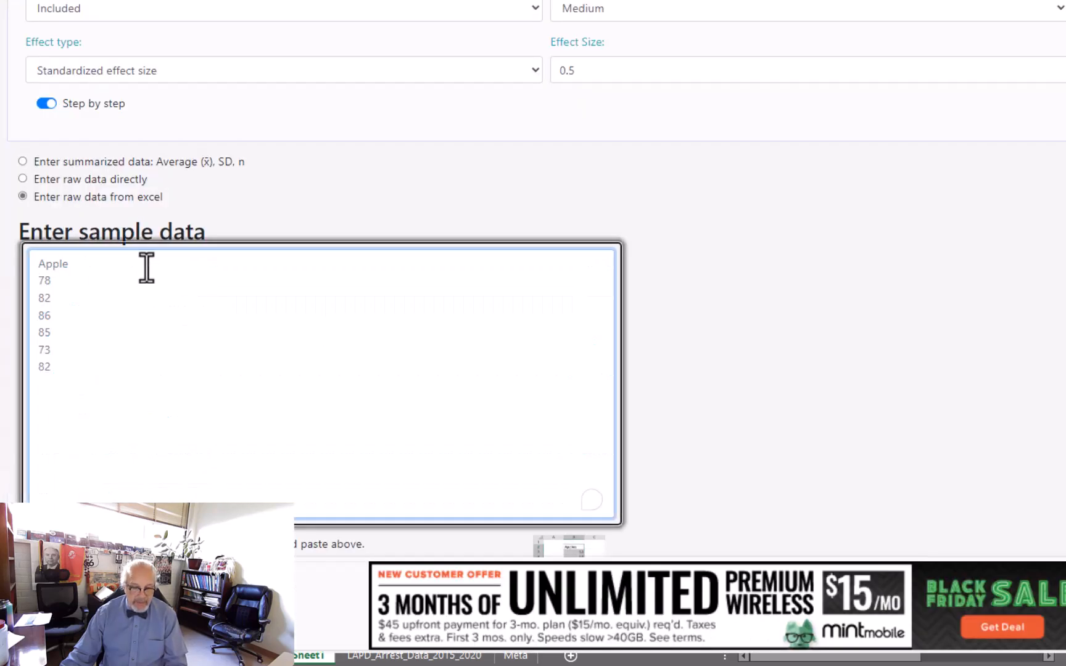
key("ctrl+v")
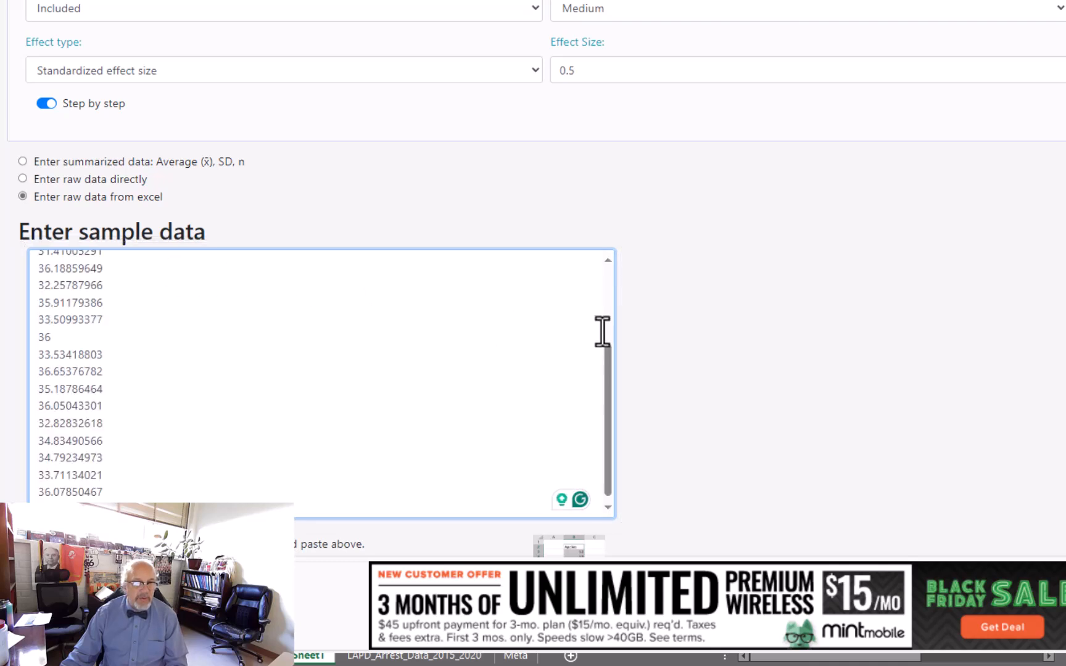
scroll(714, 321, "down", 5)
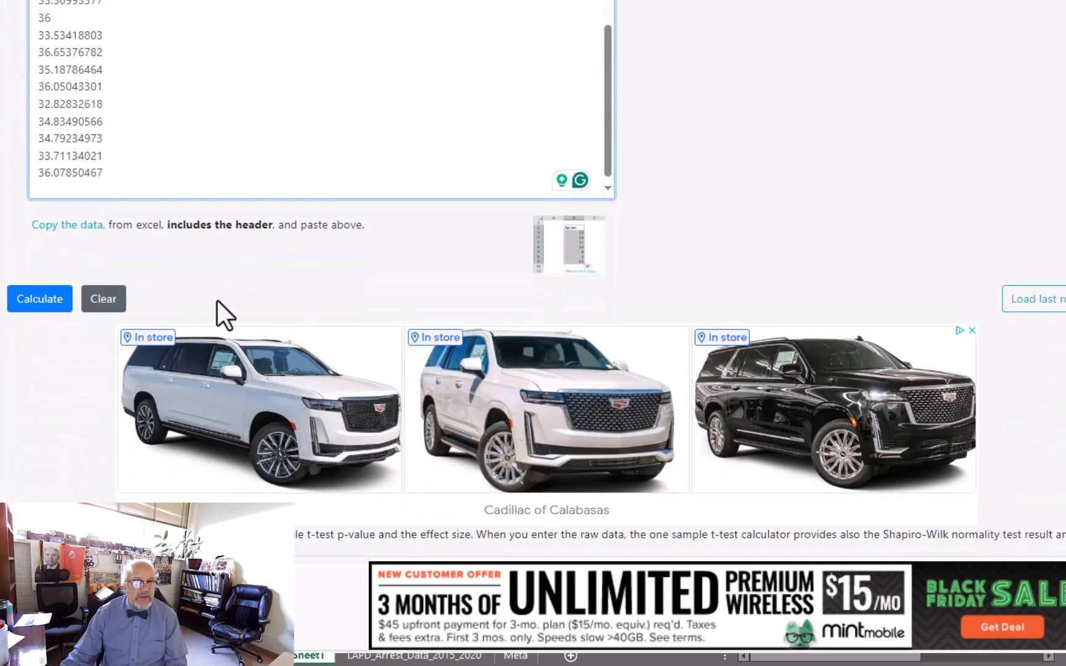
left_click(44, 301)
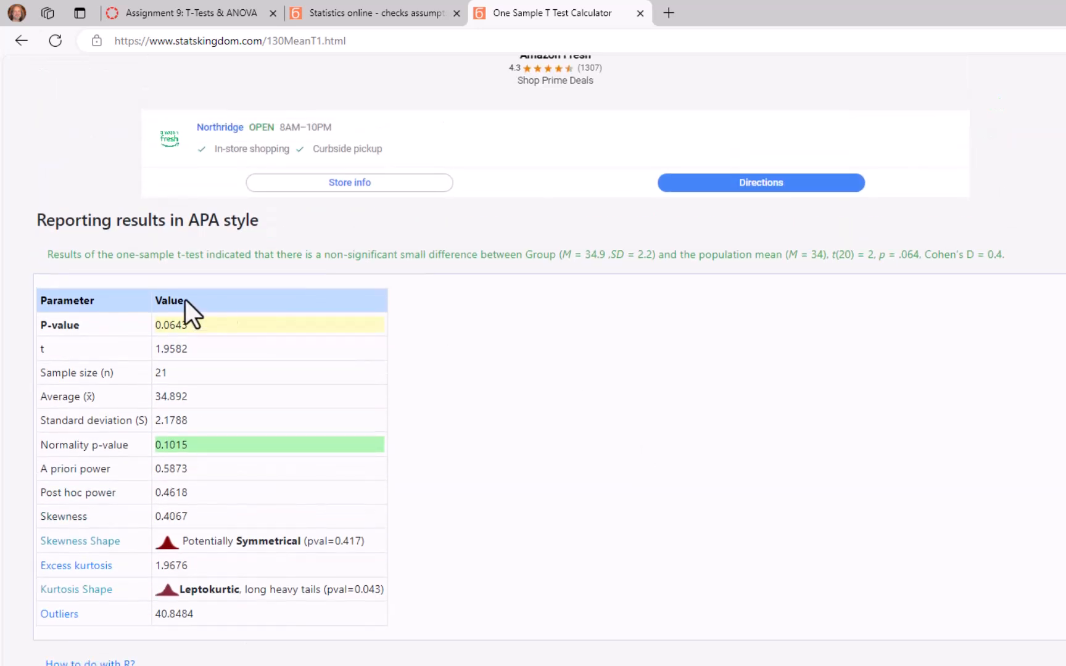
Examine the APA-style results sentence, the P-value and the t value in the one-sample test results
left_click_drag(46, 255, 692, 263)
left_click_drag(867, 262, 1011, 262)
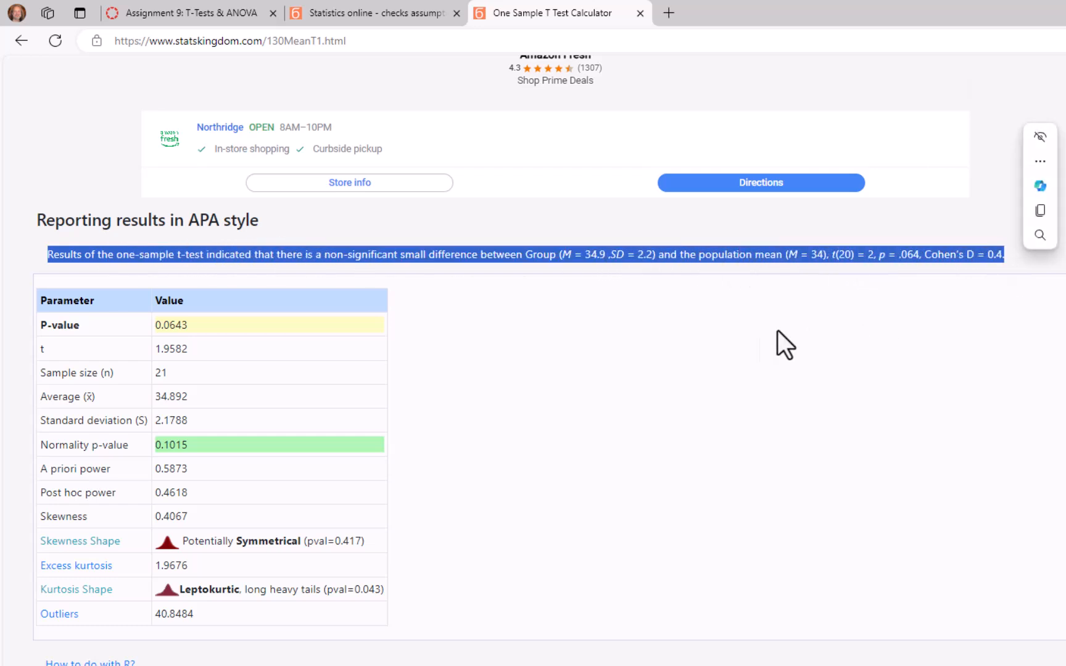
double_click(158, 326)
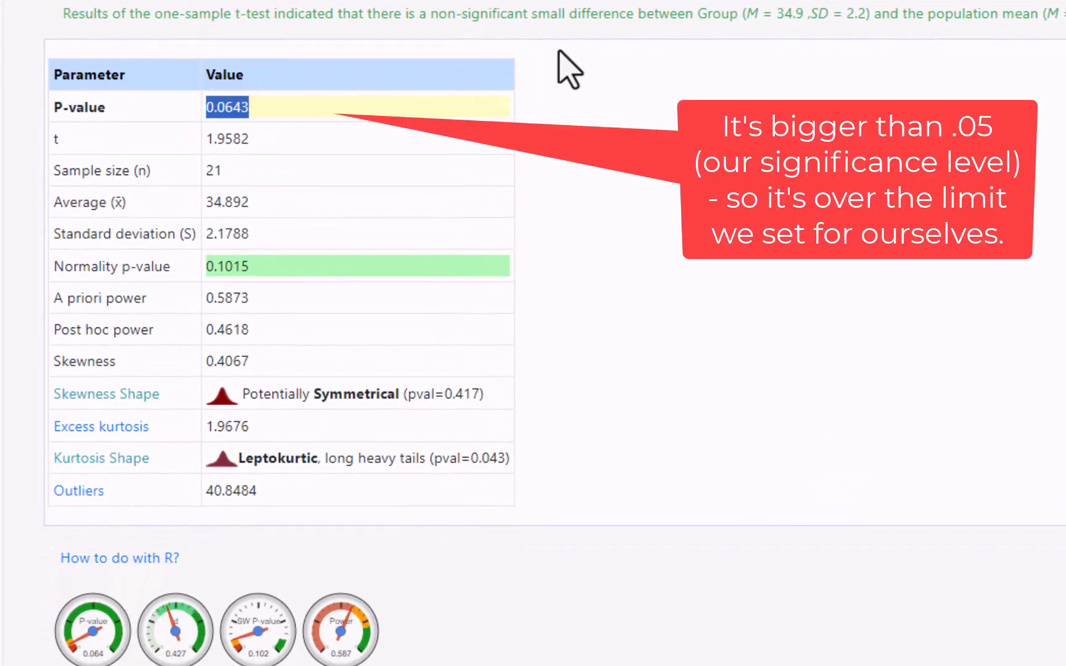
scroll(633, 195, "up", 8)
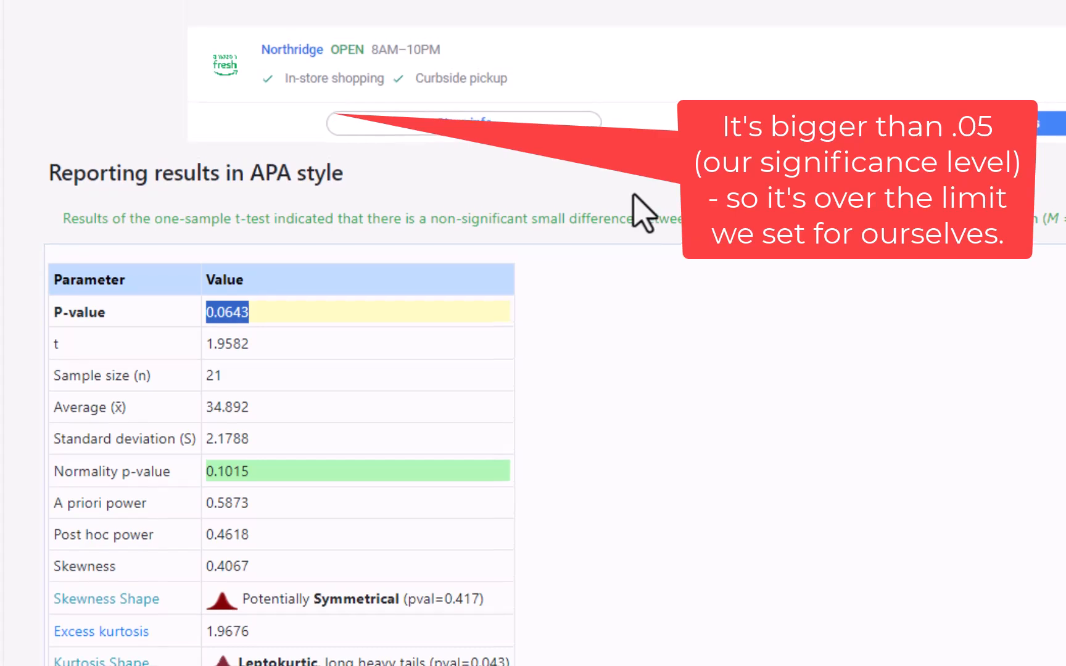
scroll(820, 348, "down", 8)
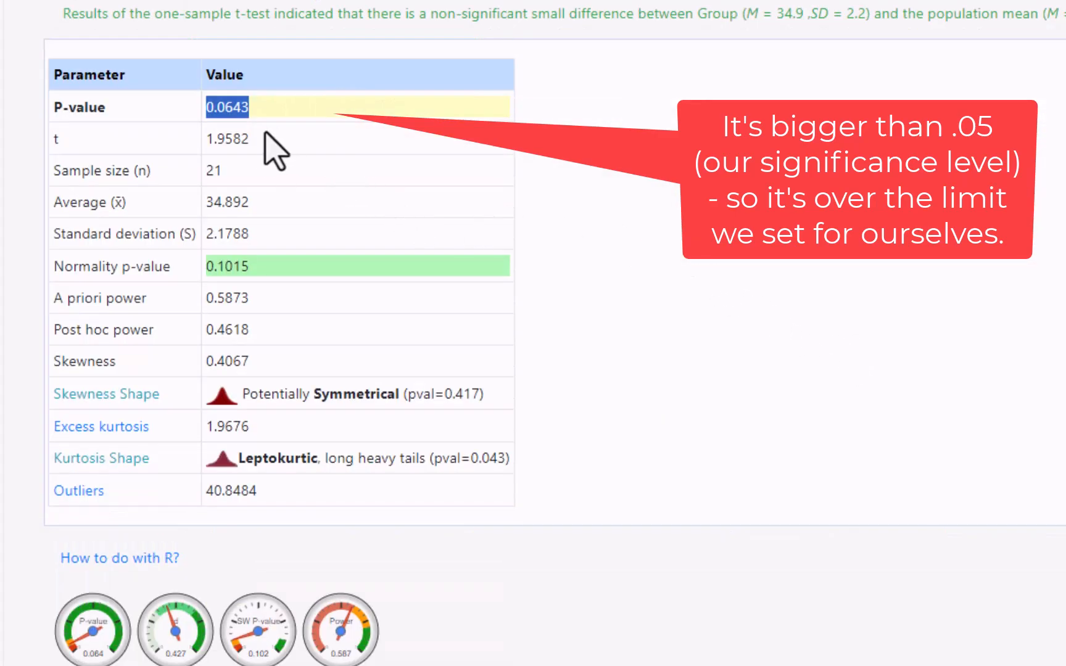
left_click_drag(251, 139, 204, 146)
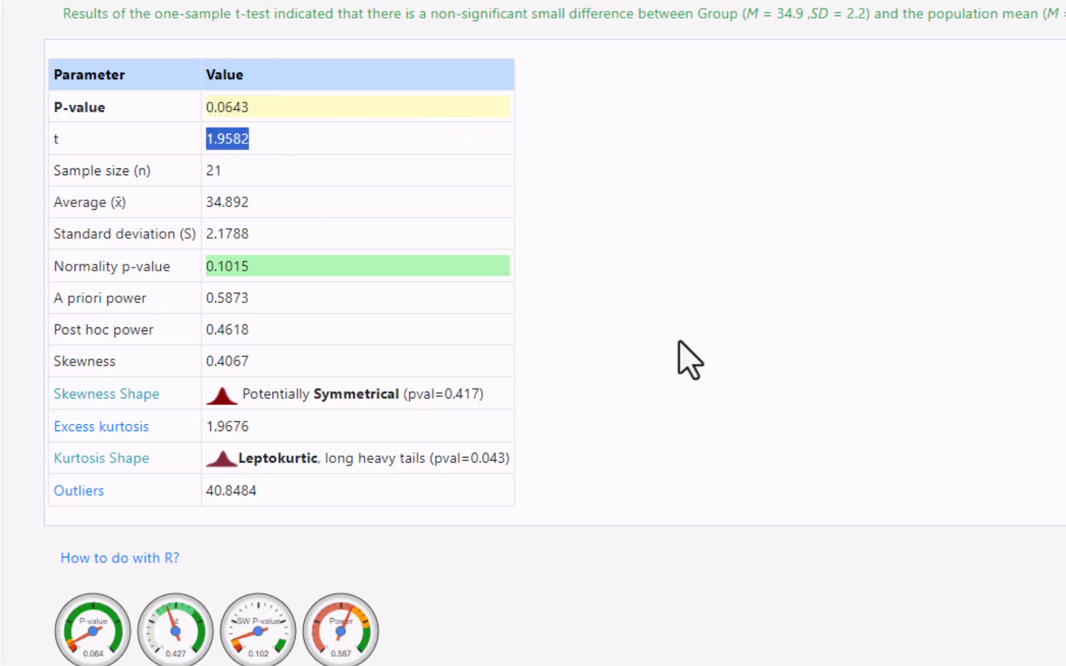
Read the H0 hypothesis, P-value explanation and calculation steps, highlighting the sentence about the chance of type I error
scroll(690, 361, "down", 3)
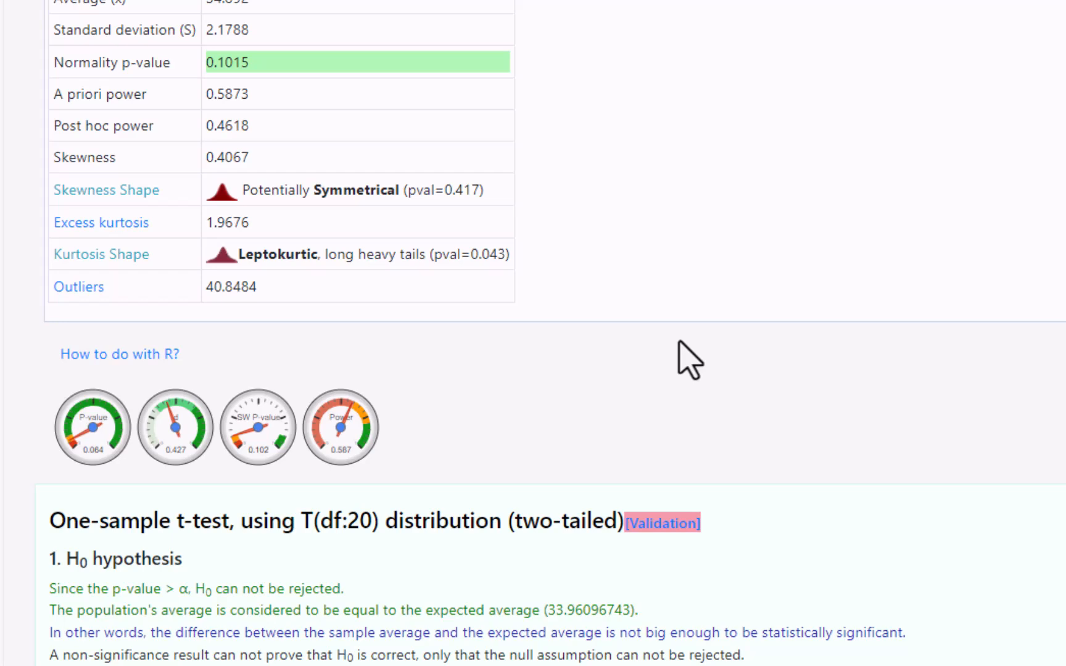
scroll(690, 361, "down", 6)
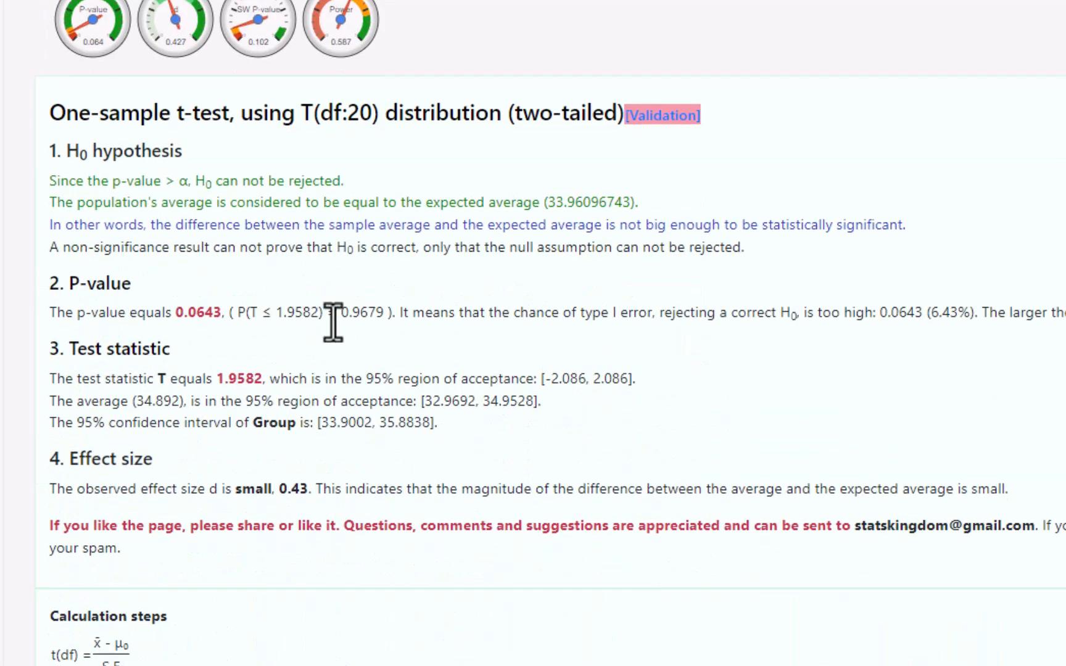
left_click_drag(401, 314, 973, 318)
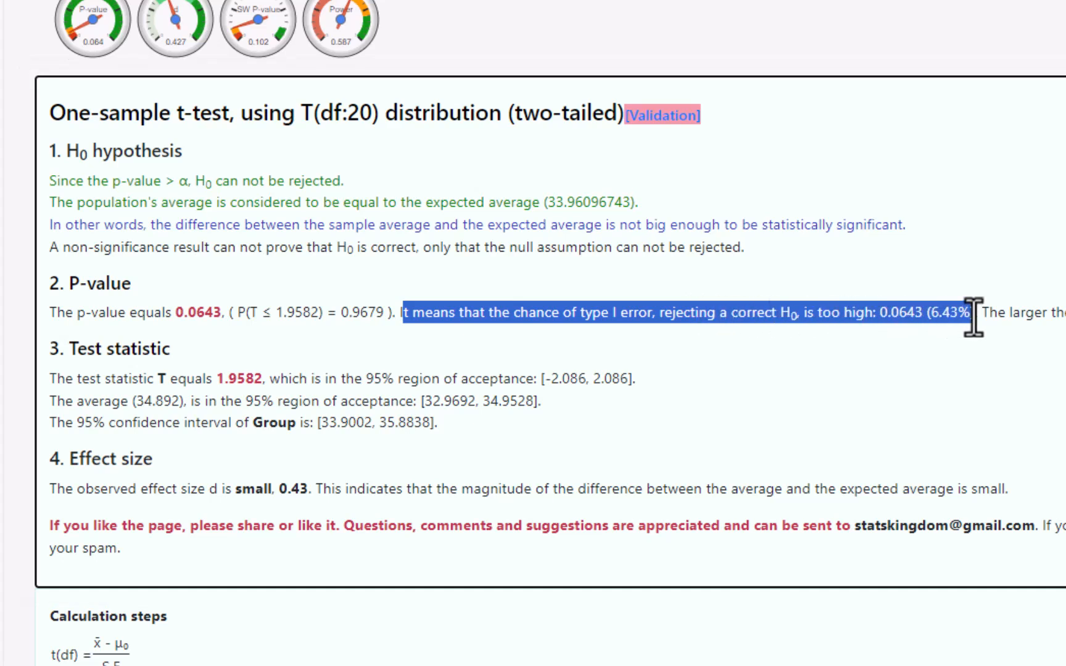
left_click_drag(974, 318, 976, 318)
left_click_drag(976, 318, 979, 317)
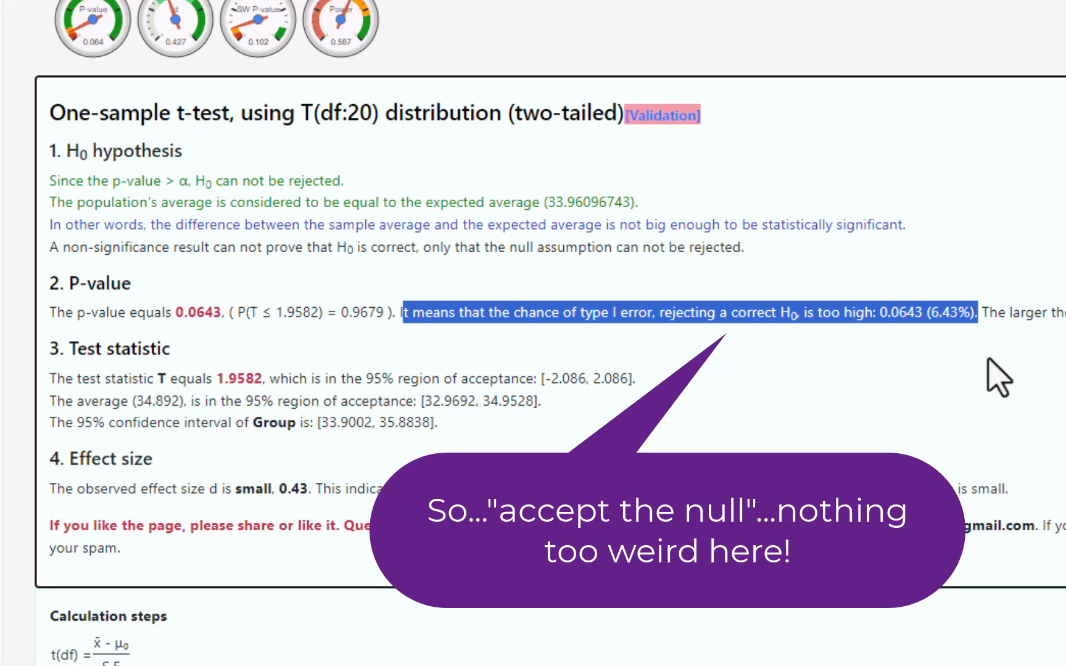
scroll(998, 377, "down", 3)
scroll(988, 360, "down", 3)
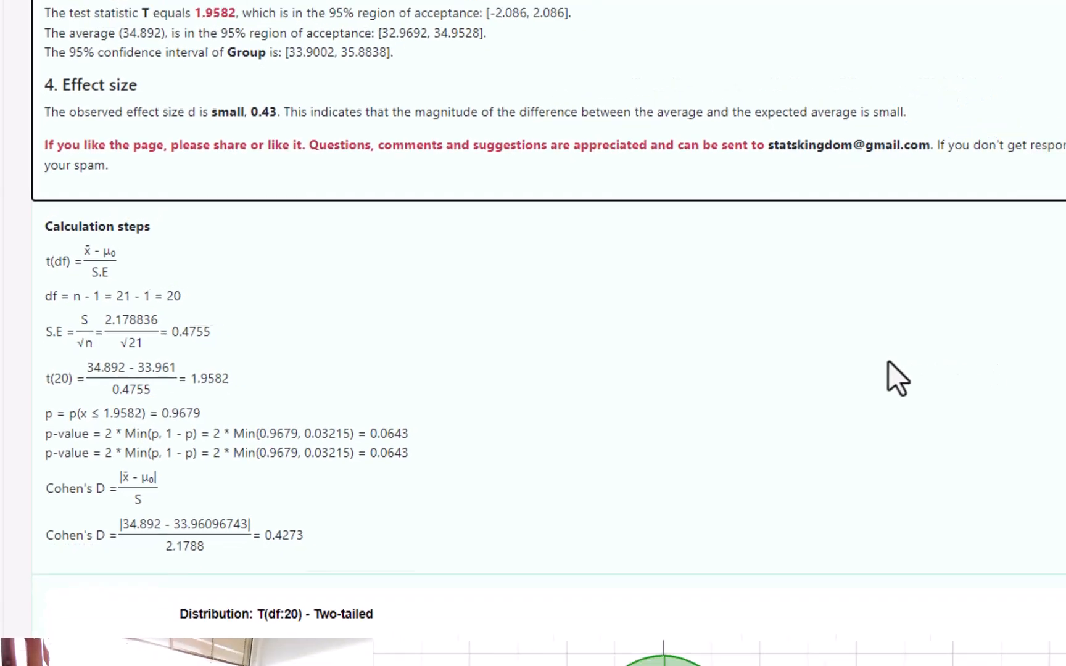
Open the Two Sample T-test (Welch's) calculator from the Mean tests page and bring up its Excel data entry area
scroll(537, 372, "up", 10)
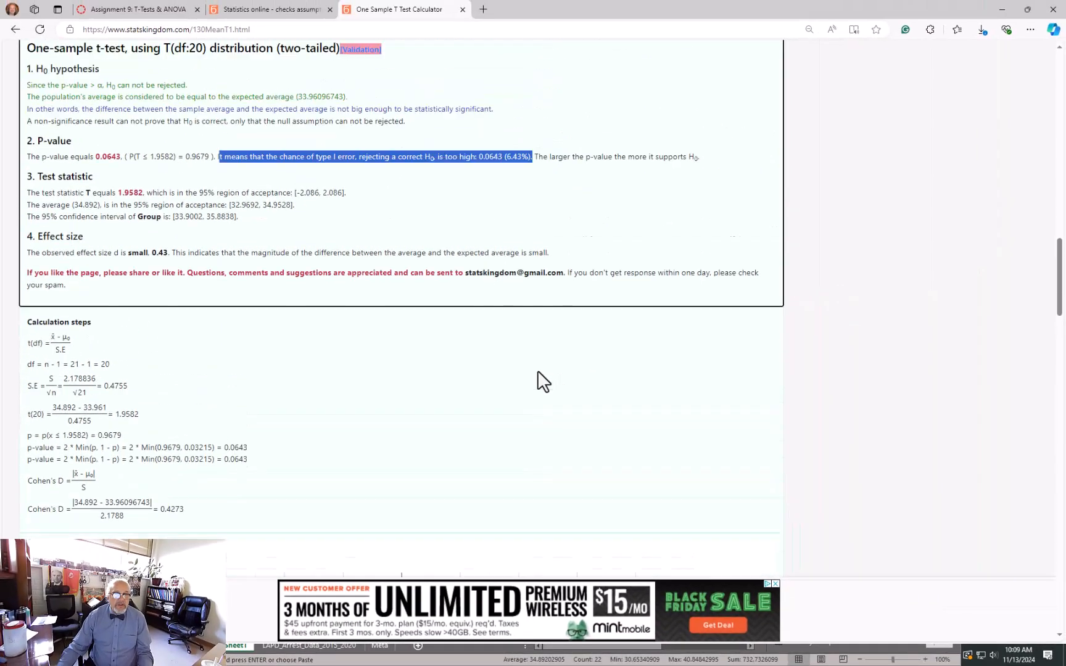
scroll(537, 371, "up", 15)
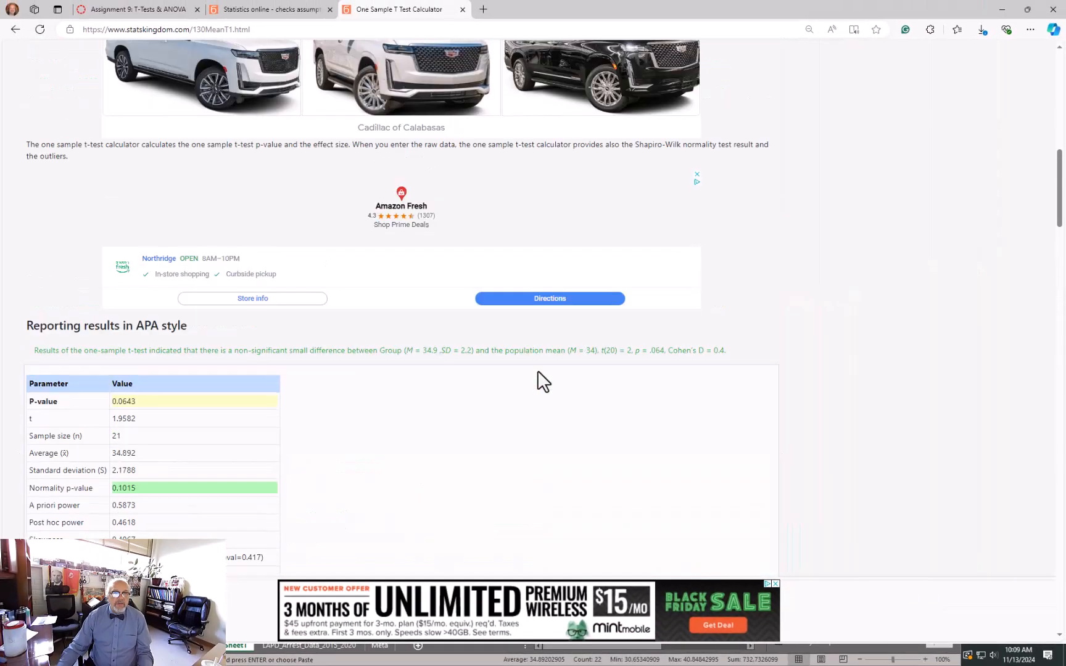
scroll(578, 290, "up", 2)
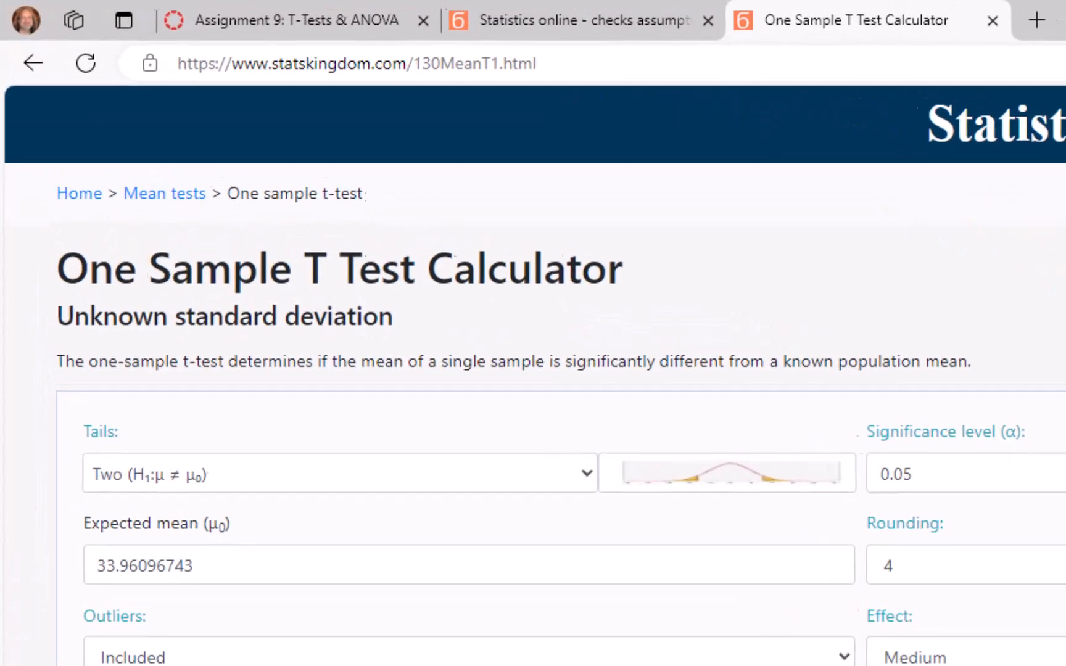
left_click(176, 206)
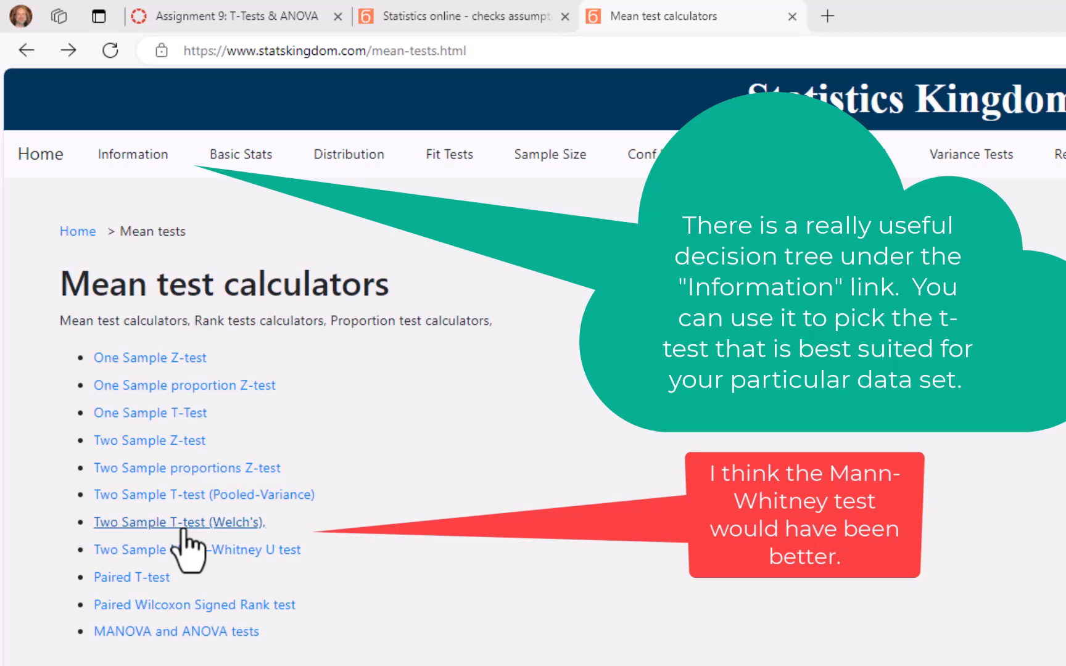
left_click(183, 529)
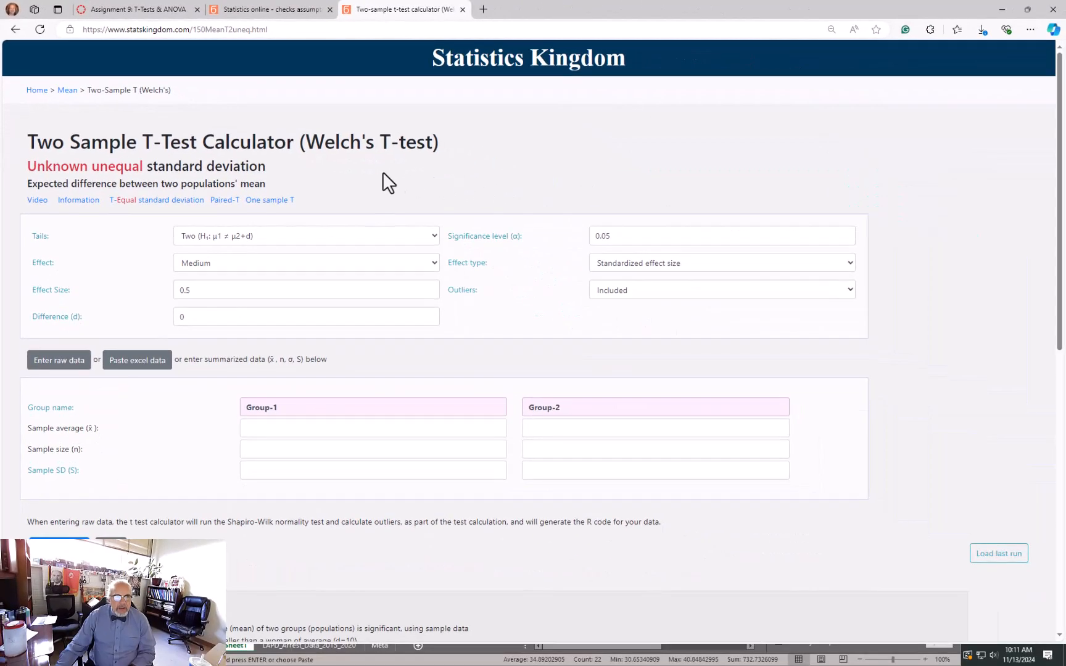
mouse_move(45, 242)
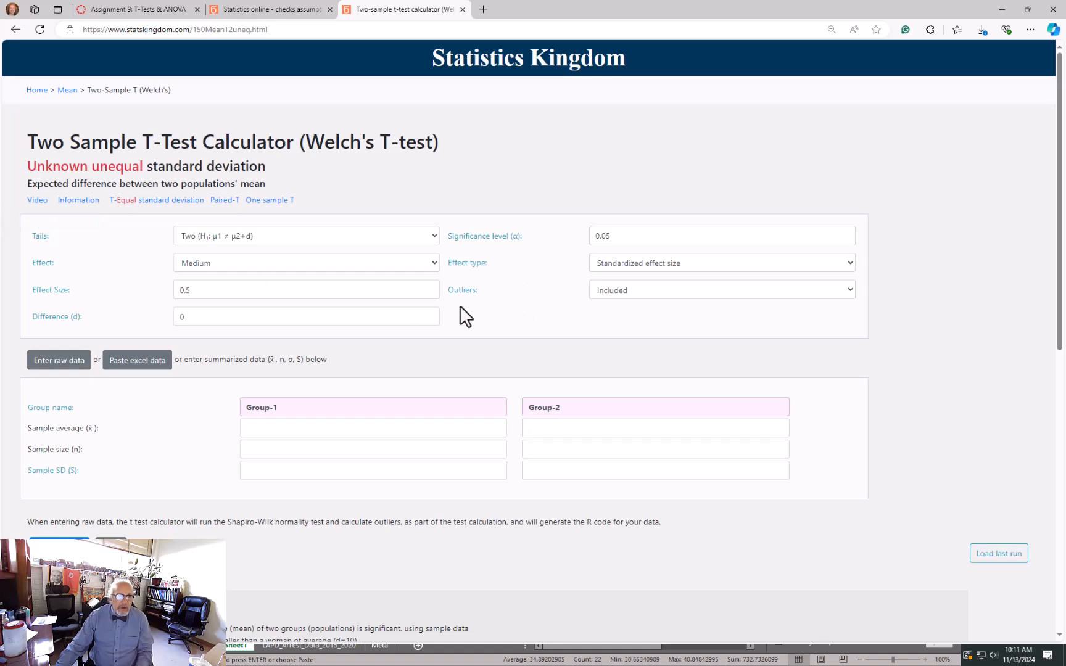
left_click(138, 364)
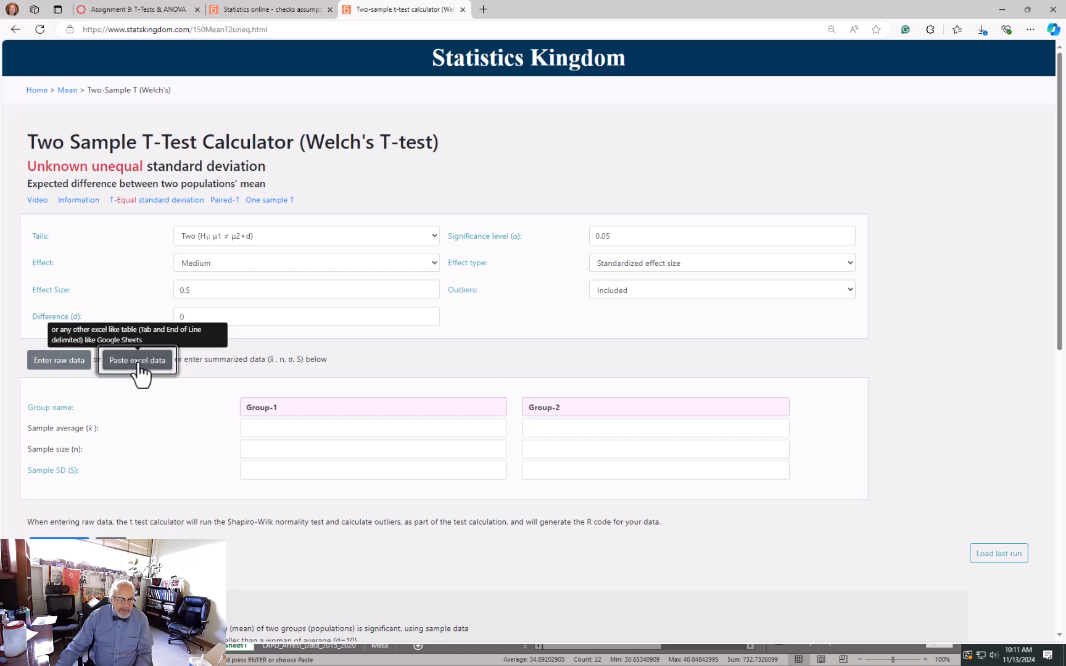
Switch to Excel and copy the PivotTable's B and H columns together, including headers but not the Grand Total row
key("alt+Tab")
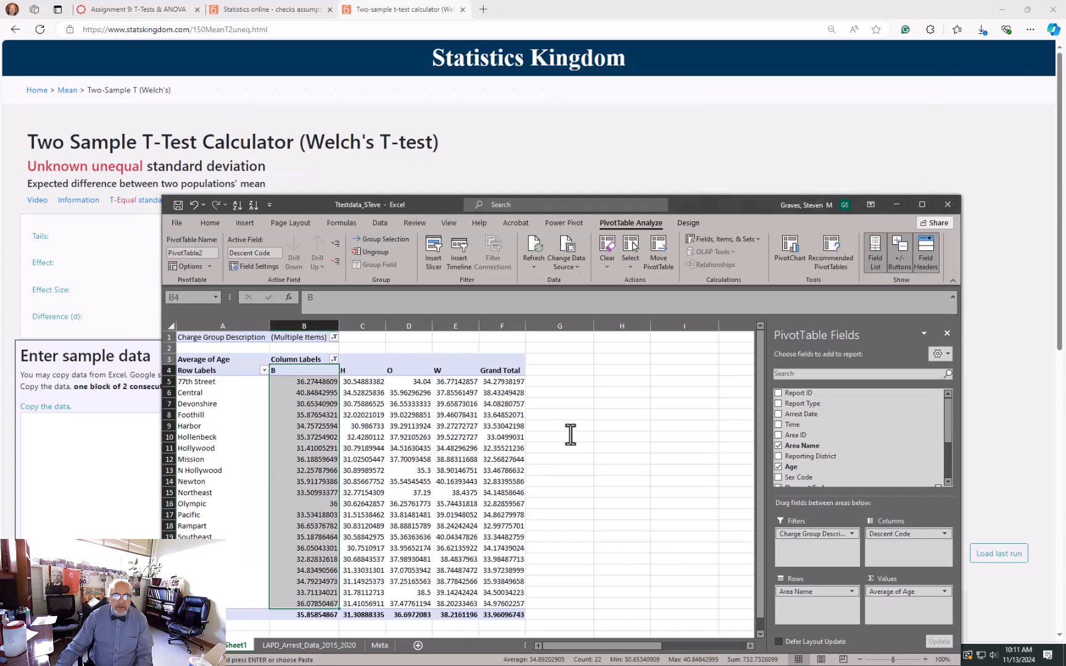
scroll(573, 432, "down", 1)
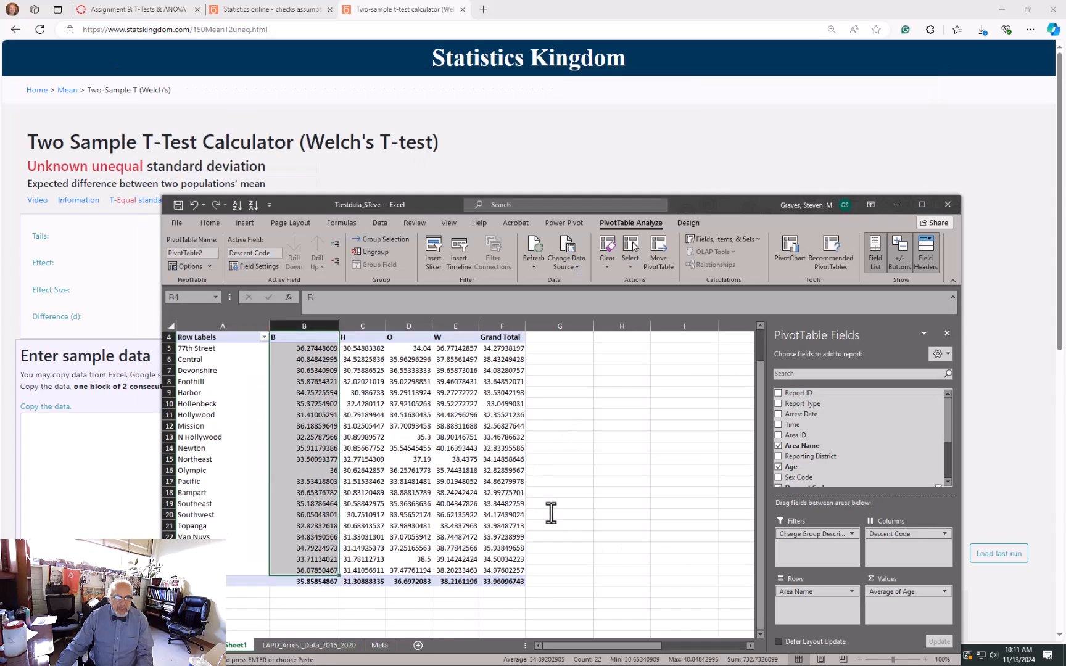
scroll(551, 512, "up", 1)
left_click_drag(304, 372, 362, 604)
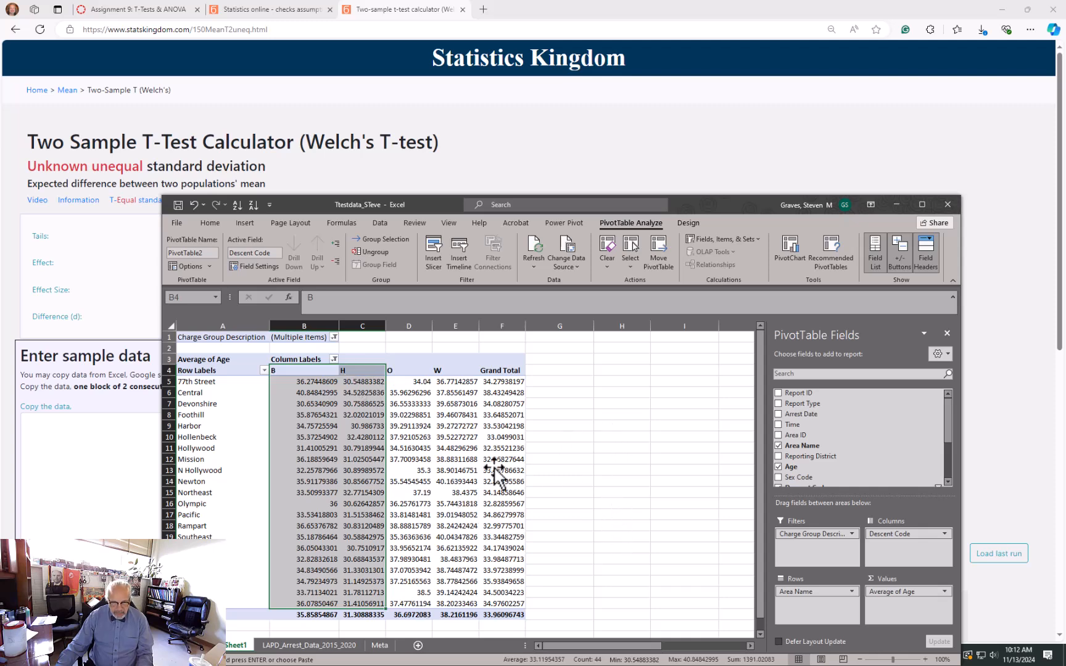
scroll(493, 469, "down", 2)
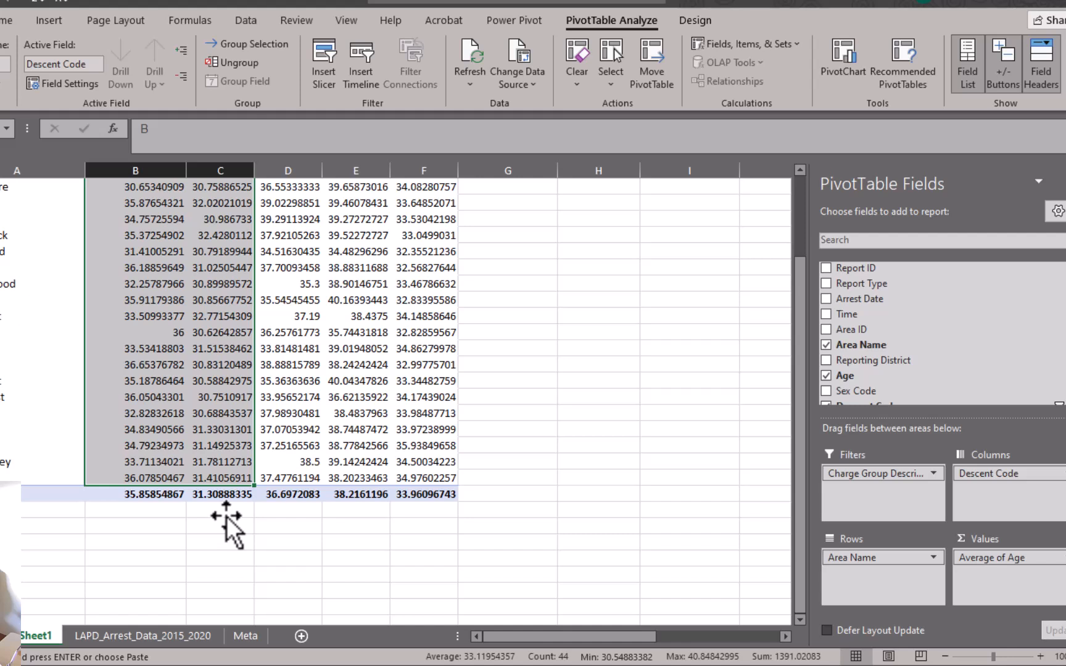
scroll(476, 317, "up", 2)
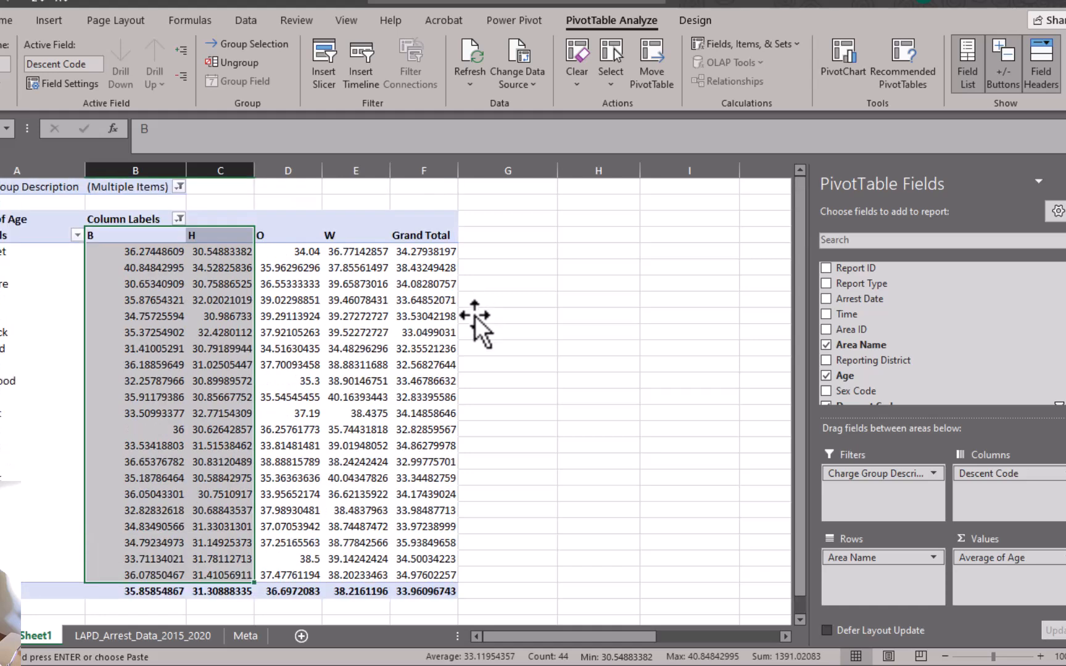
key("ctrl+c")
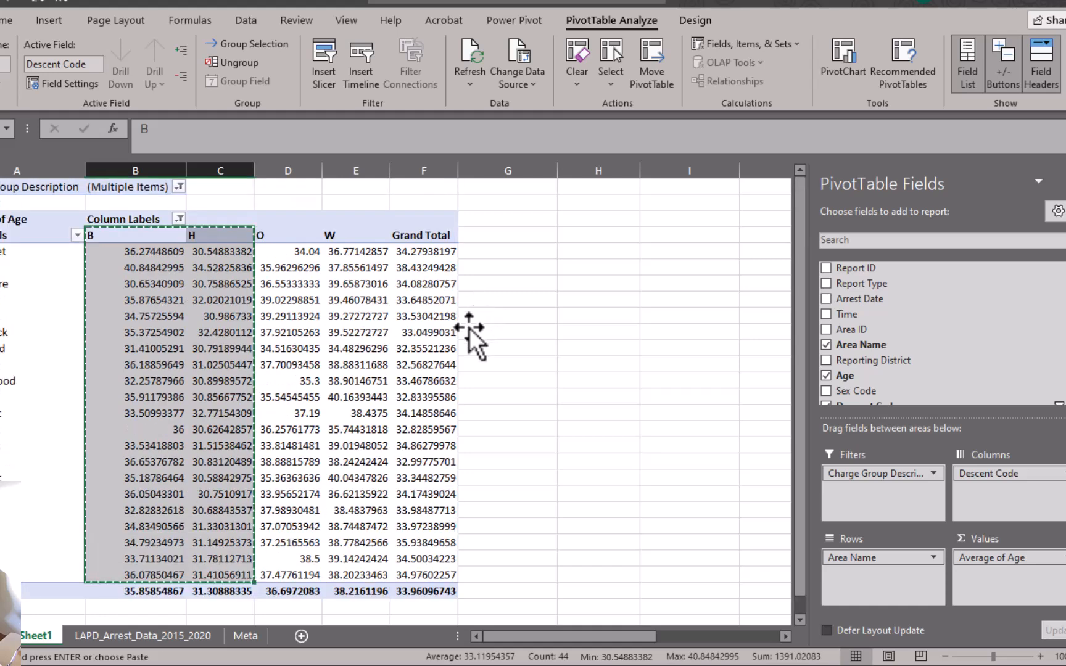
Switch to the Welch's t-test calculator, paste the copied B and H columns as sample data and calculate the test
key("alt+Tab")
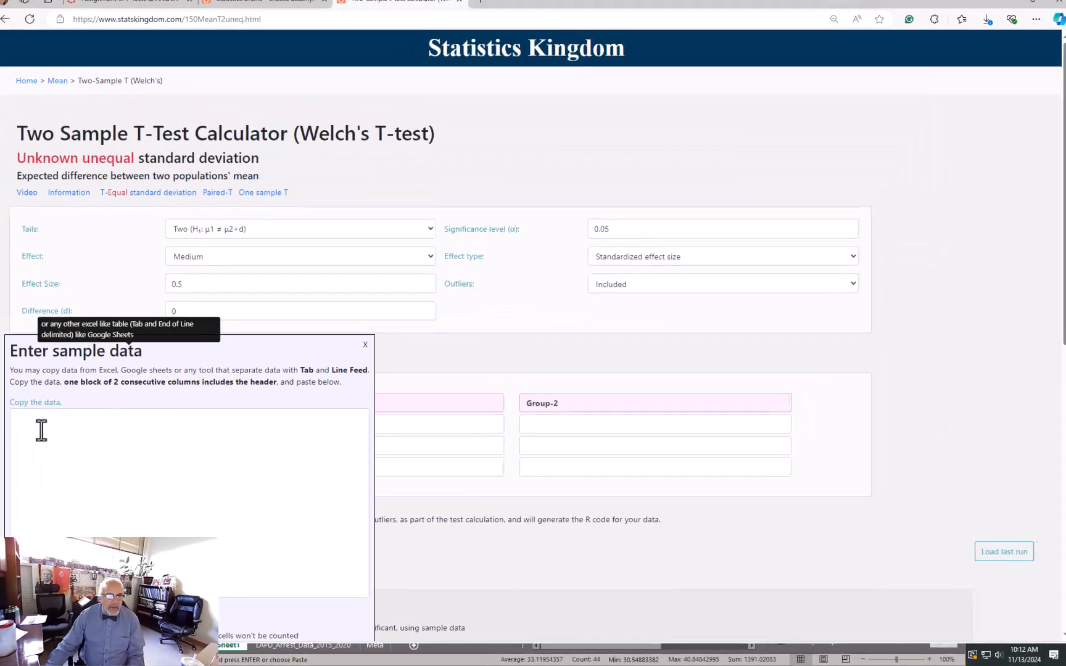
right_click(52, 433)
left_click(97, 515)
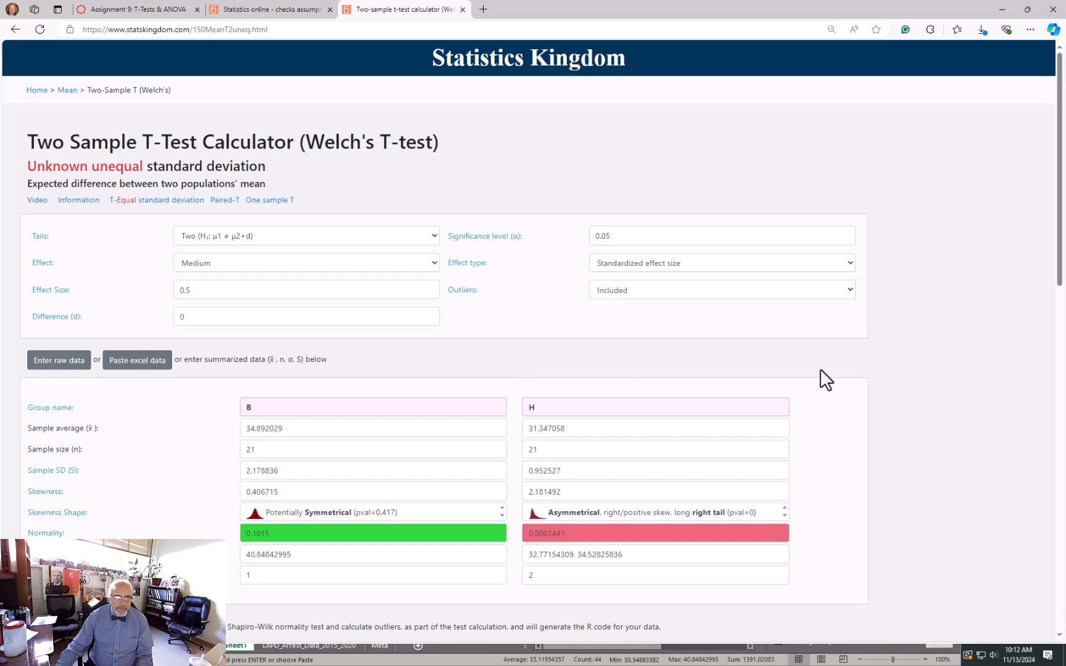
scroll(820, 370, "down", 2)
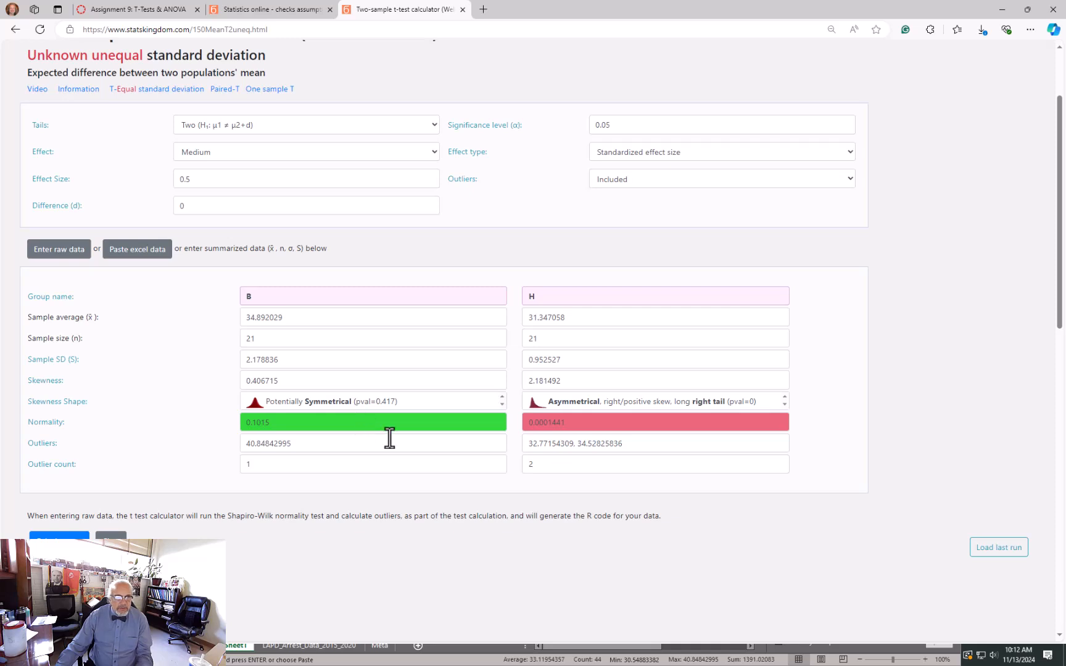
scroll(389, 438, "down", 2)
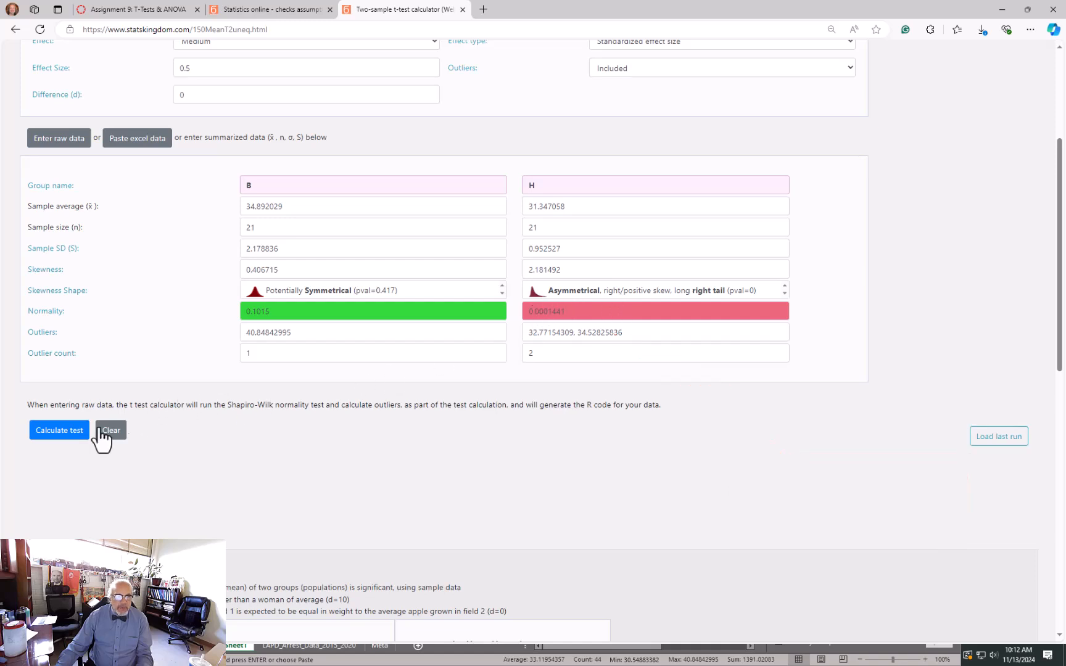
scroll(258, 443, "down", 3)
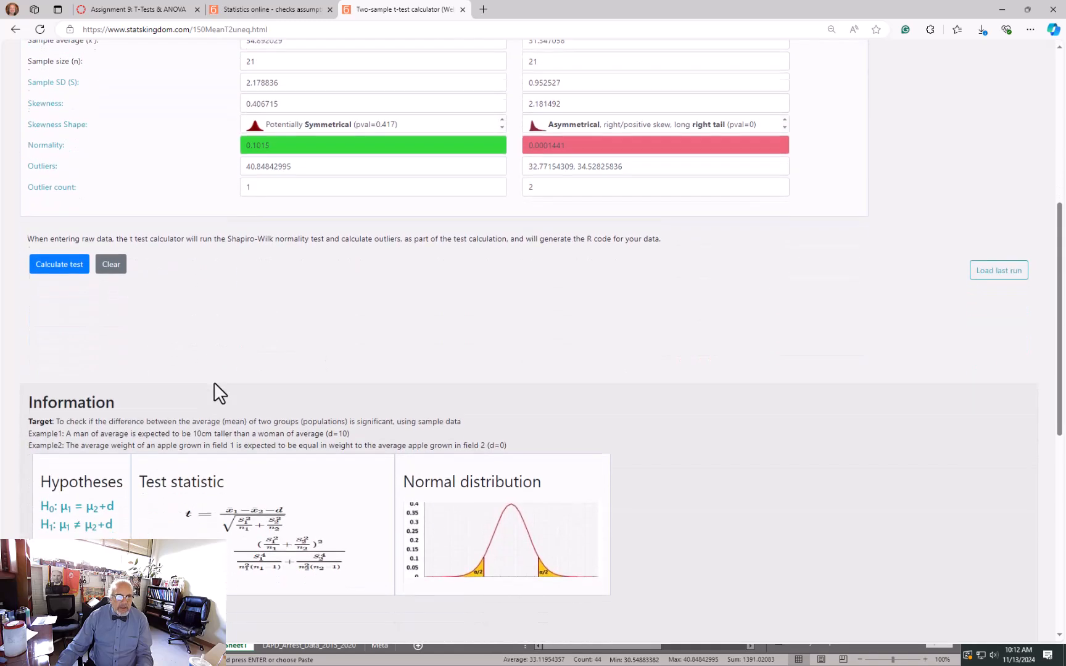
left_click(65, 270)
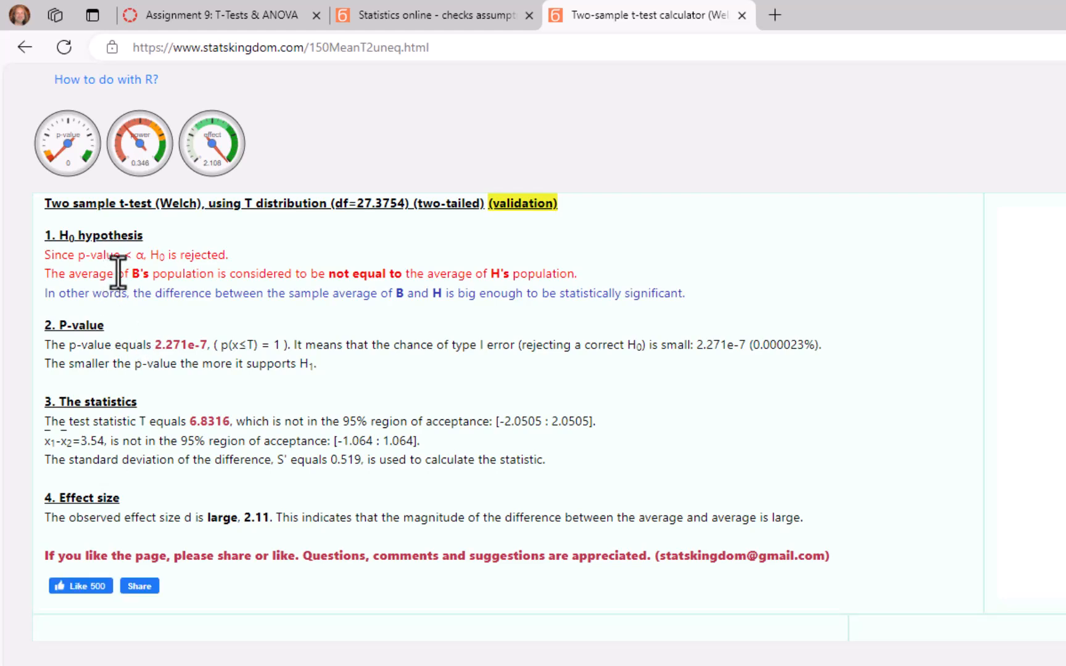
Read the H0 hypothesis and P-value sections of the Welch's test results, highlighting the key conclusions, the p-value and the type I error percentage
left_click_drag(44, 255, 228, 256)
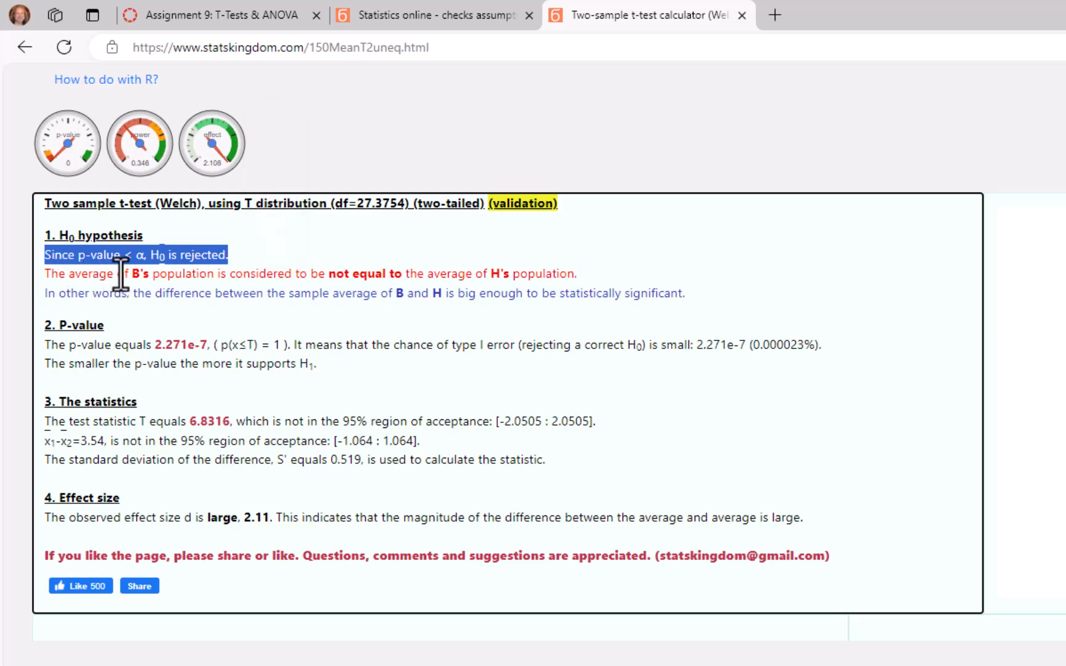
left_click_drag(132, 273, 579, 275)
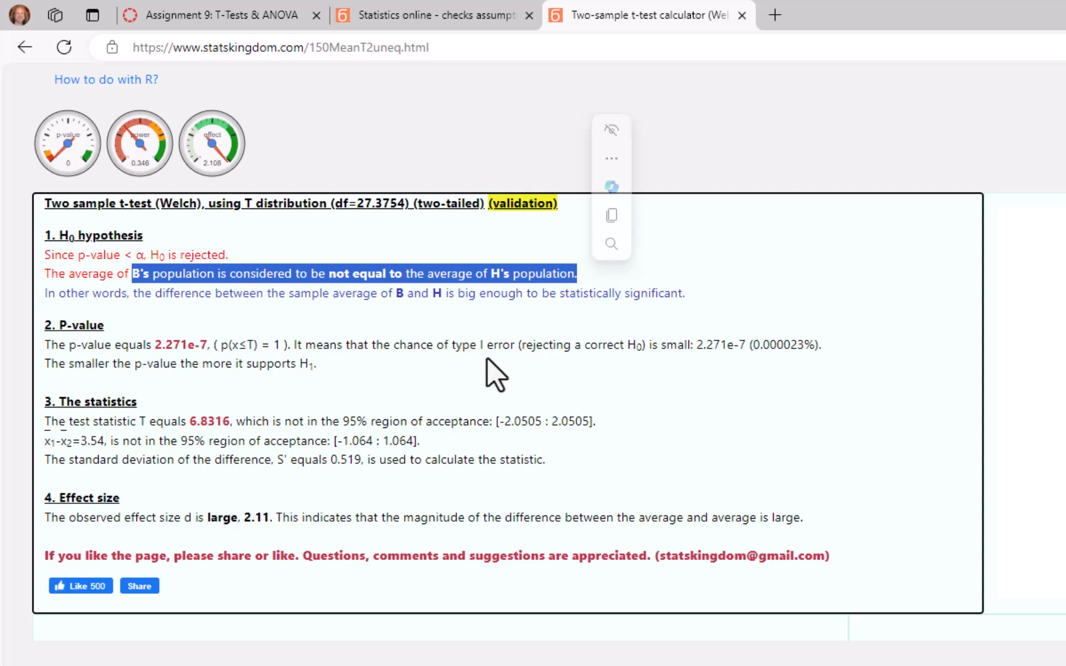
left_click_drag(457, 293, 688, 293)
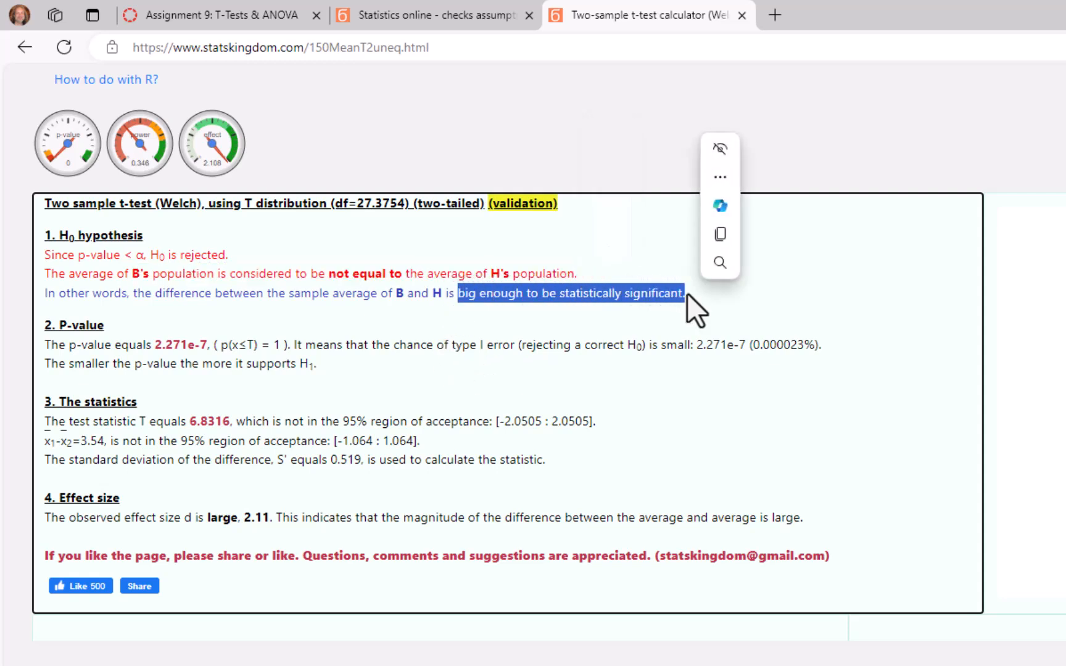
left_click(369, 362)
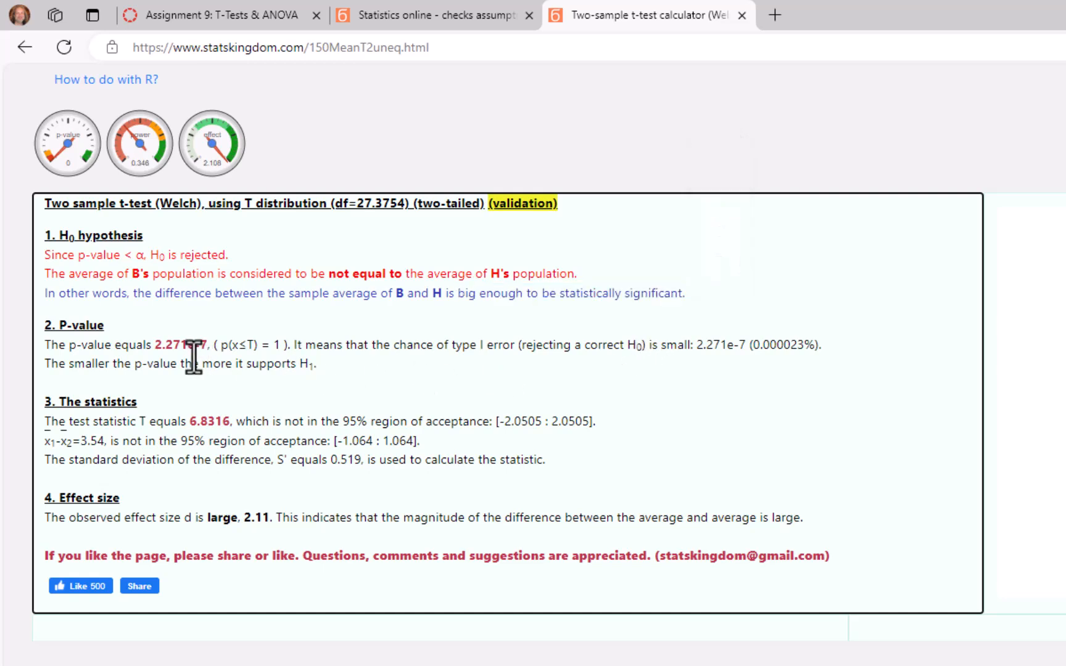
left_click_drag(156, 345, 219, 343)
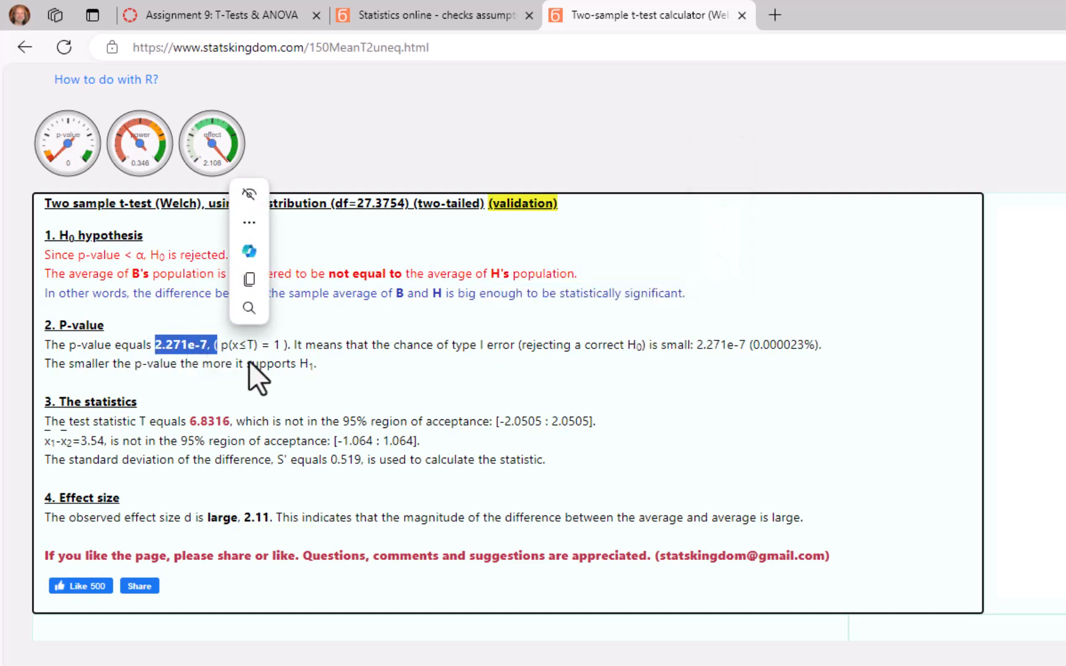
left_click(754, 349)
left_click_drag(754, 348, 813, 348)
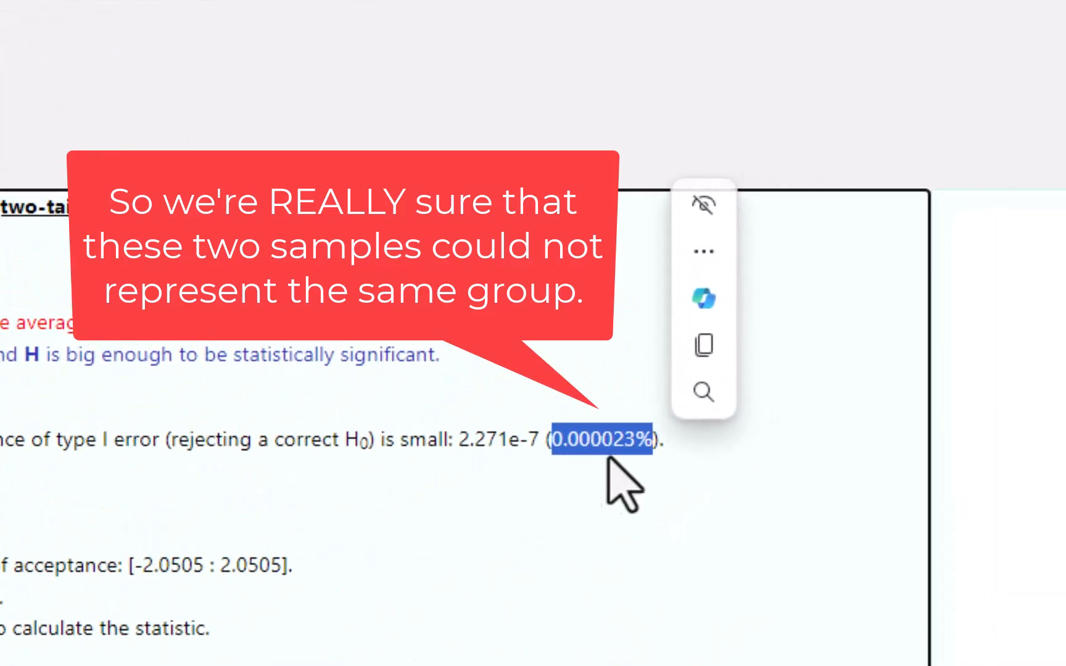
Review the Test validation section, covering outliers, normality, test power and equality of variances
scroll(159, 558, "down", 5)
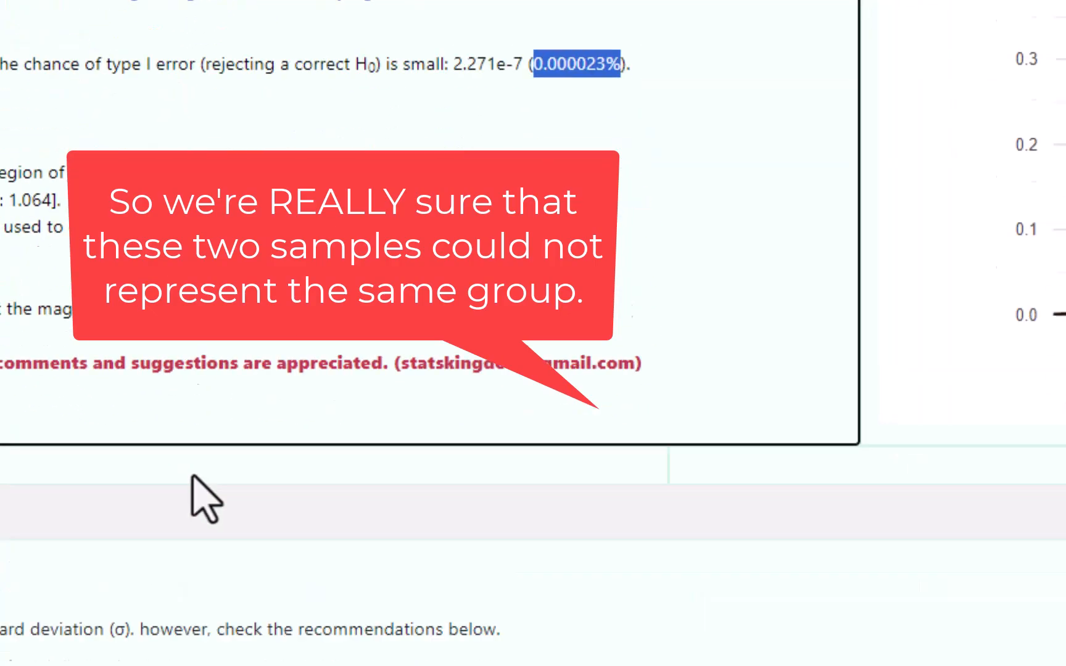
scroll(82, 240, "down", 1)
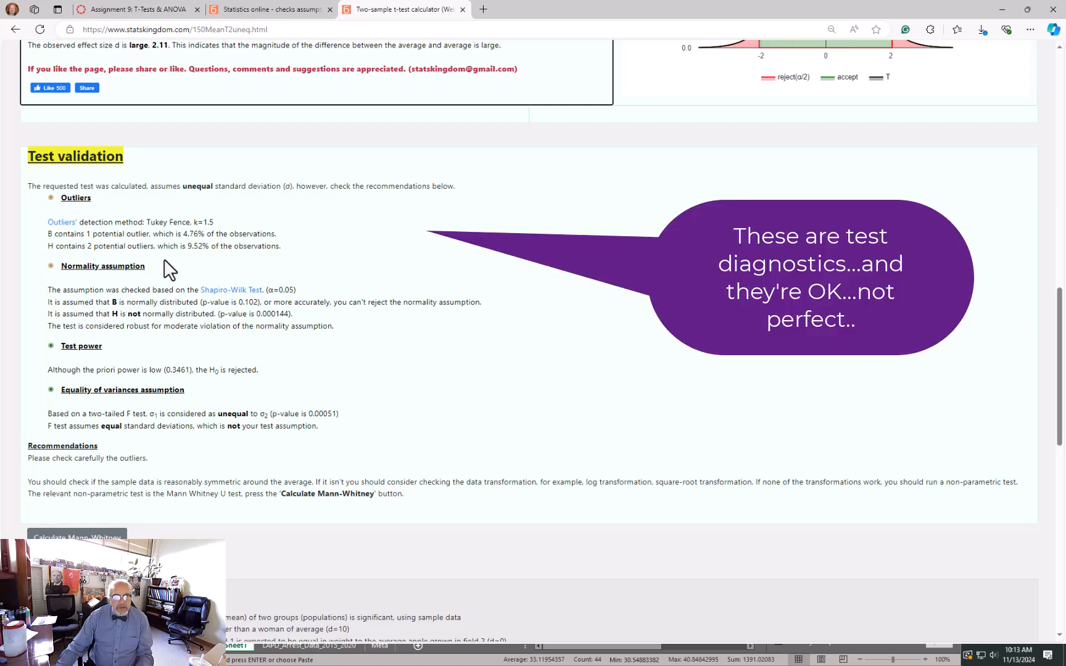
scroll(412, 330, "down", 1)
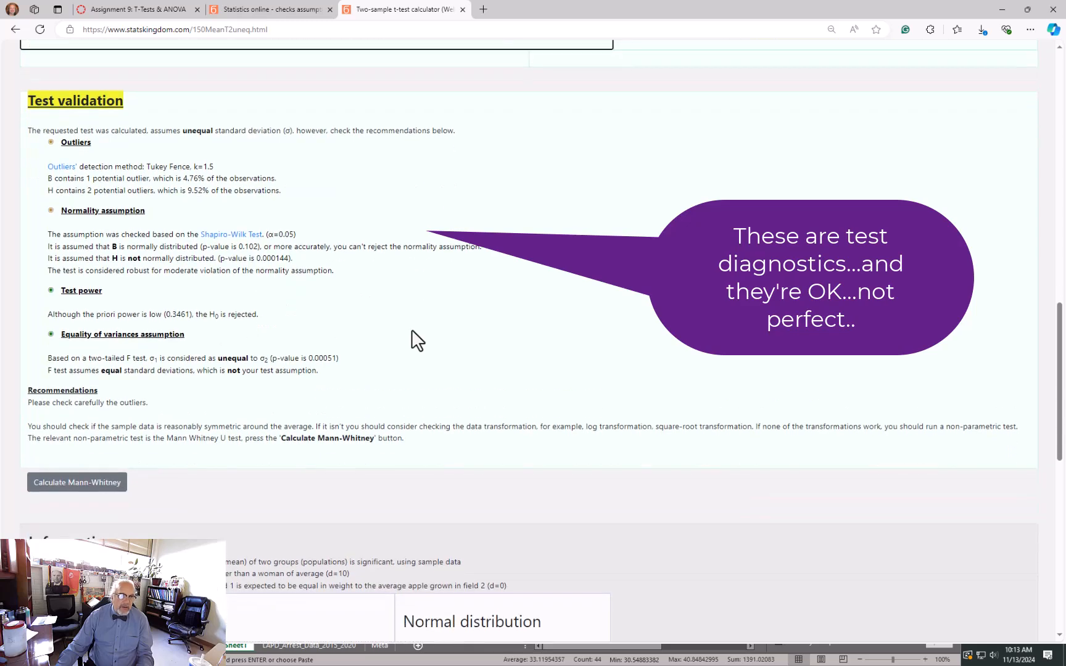
scroll(412, 330, "up", 3)
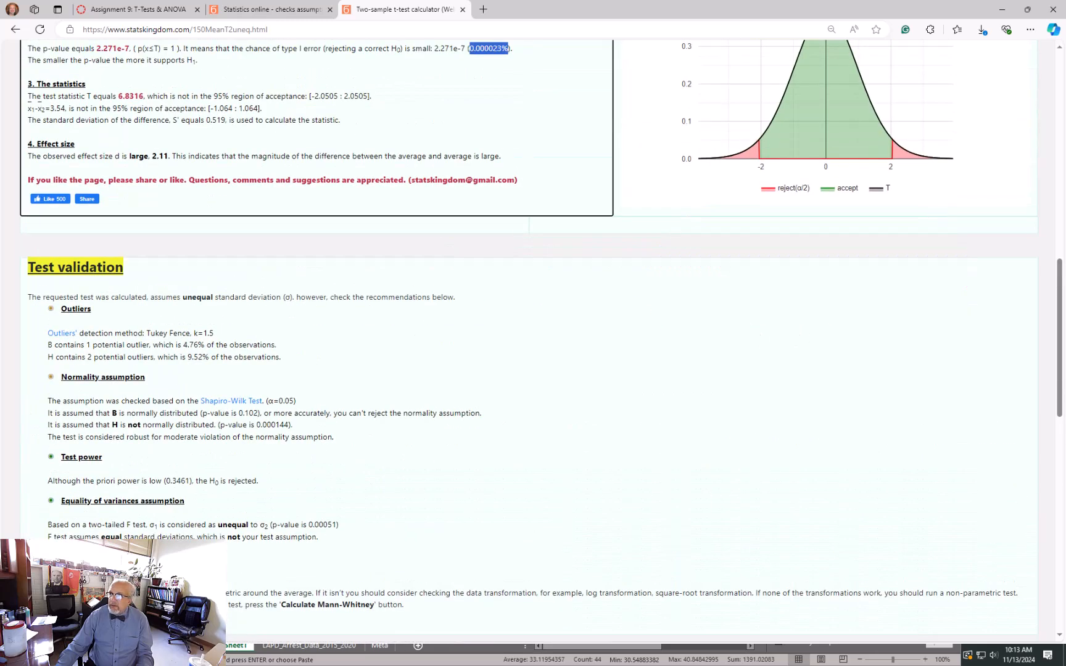
scroll(442, 486, "down", 1)
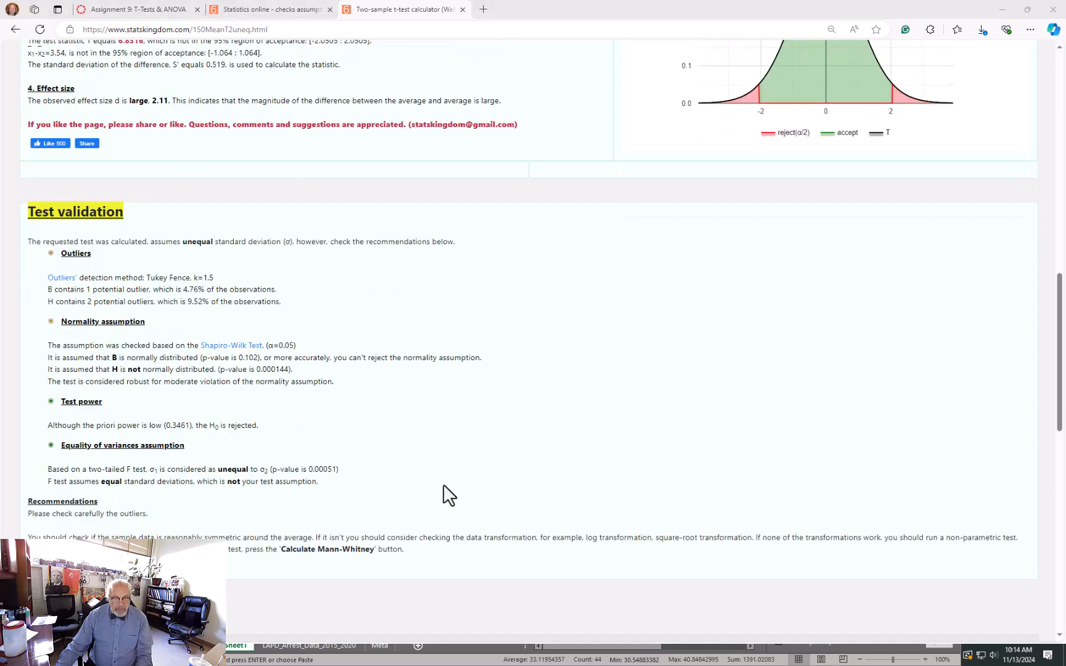
Switch to Excel, remove Descent Code from the PivotTable and group the rows by Years from Arrest Date above Area Name, without Quarters or Arrest Date
key("alt+Tab")
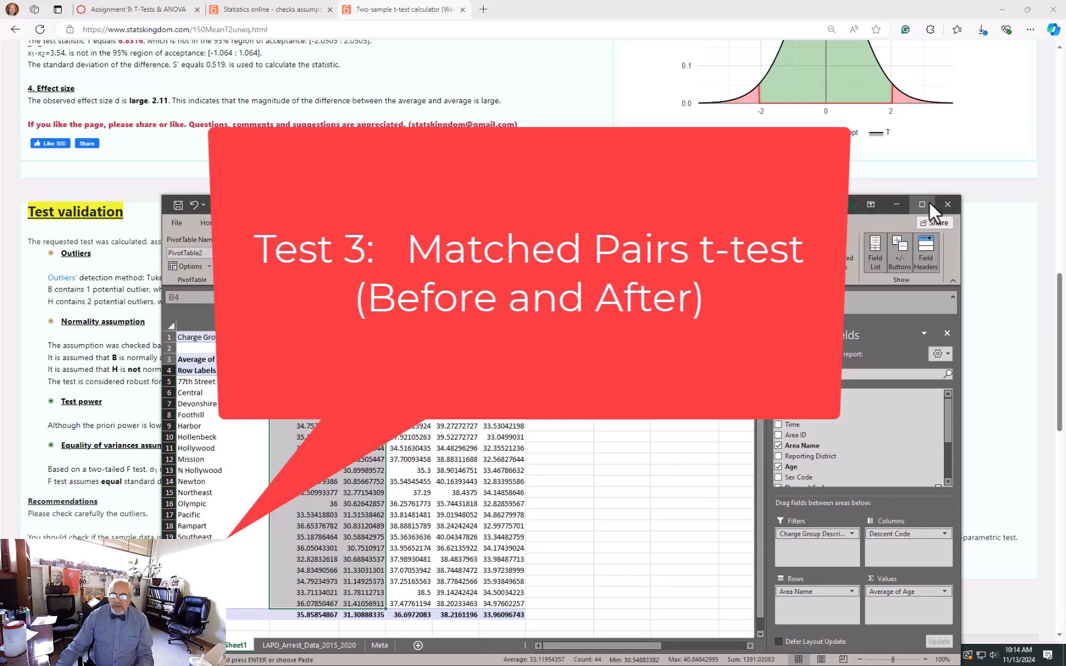
left_click(924, 210)
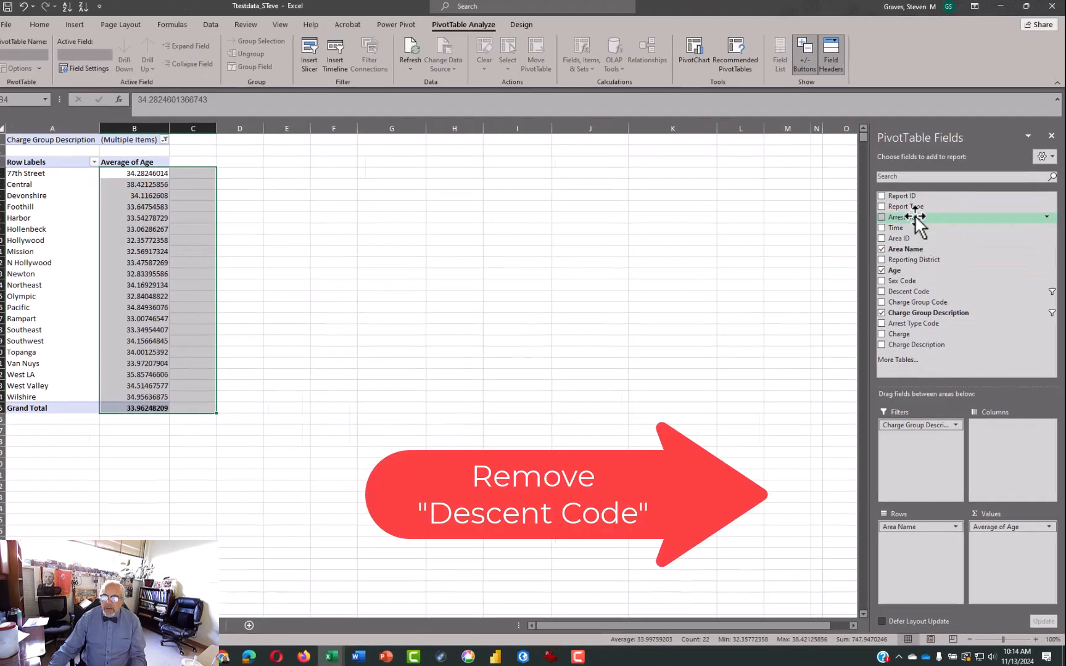
left_click_drag(916, 218, 916, 523)
left_click_drag(687, 612, 687, 614)
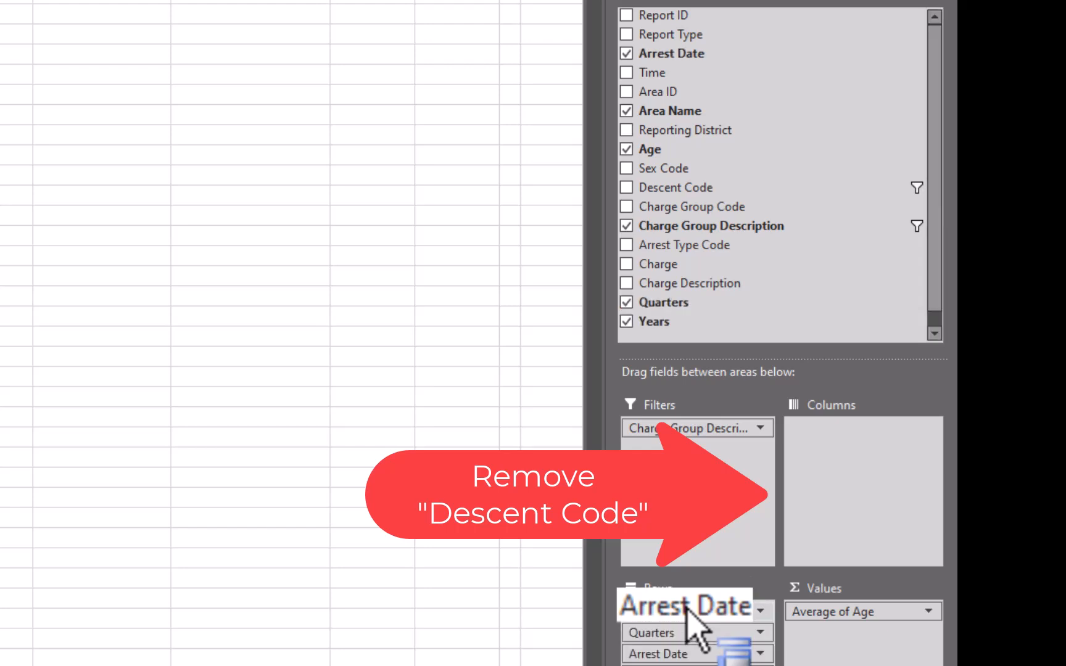
left_click_drag(635, 502, 749, 108)
left_click_drag(658, 497, 770, 86)
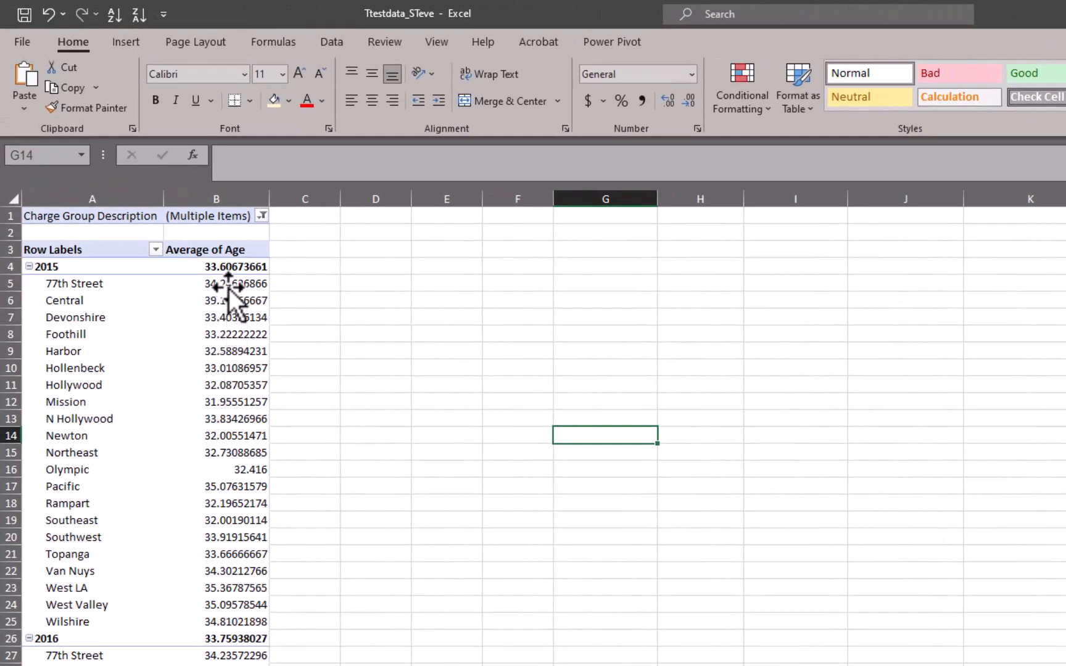
Locate the two samples in the PivotTable, highlighting the area-level average ages for 2015 and those for 2019, without the year totals
mouse_move(229, 290)
left_click_drag(228, 289, 217, 616)
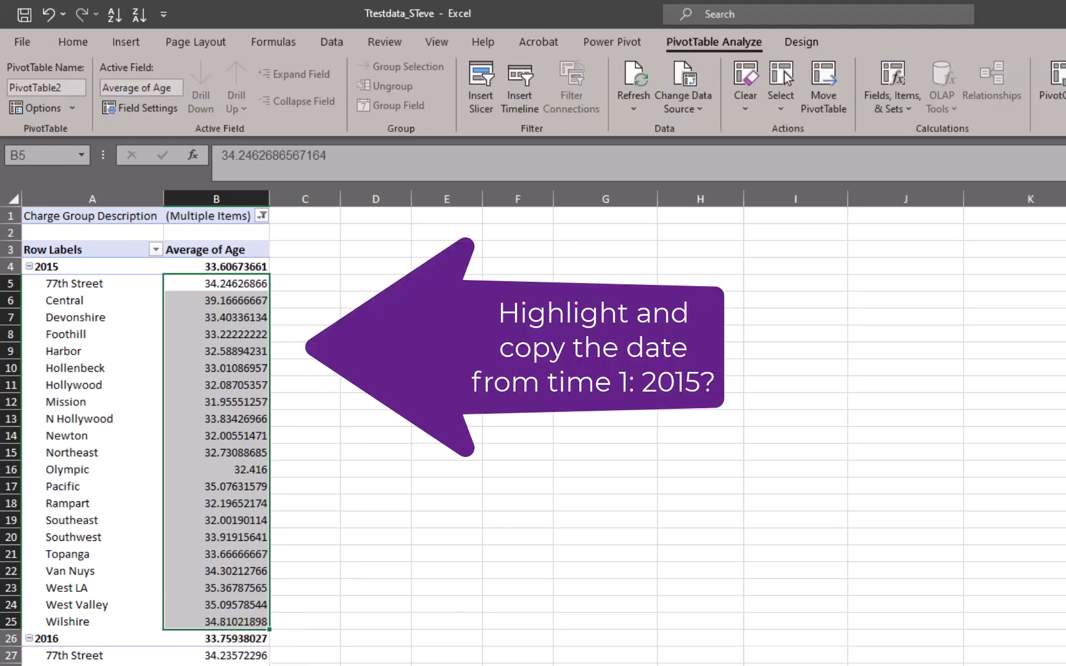
scroll(332, 663, "down", 20)
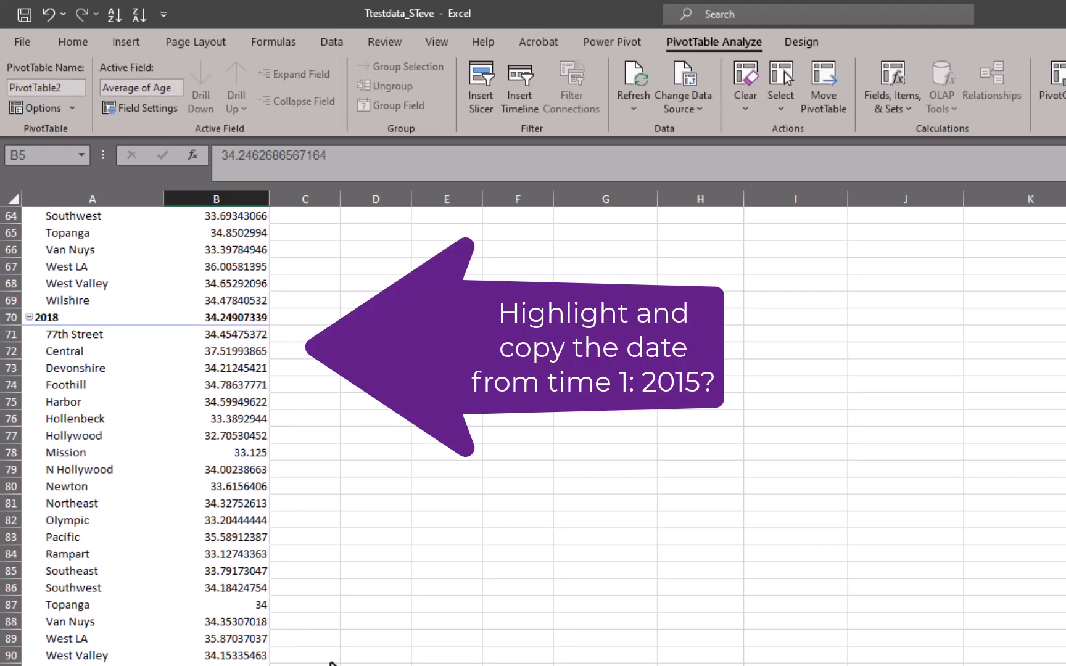
left_click_drag(224, 454, 222, 665)
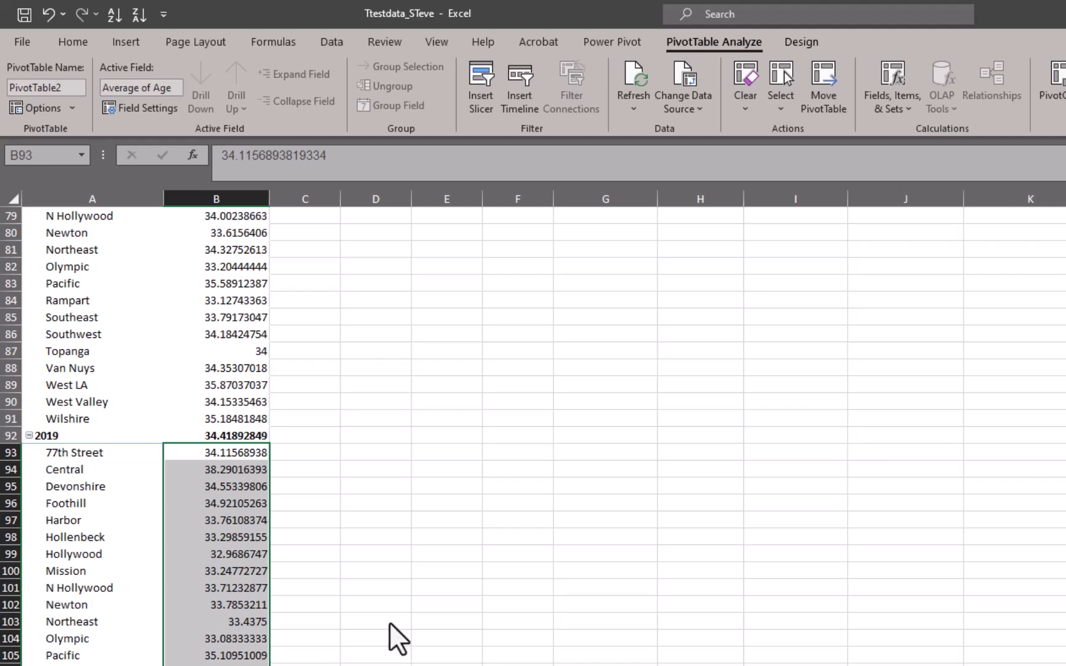
scroll(388, 622, "up", 18)
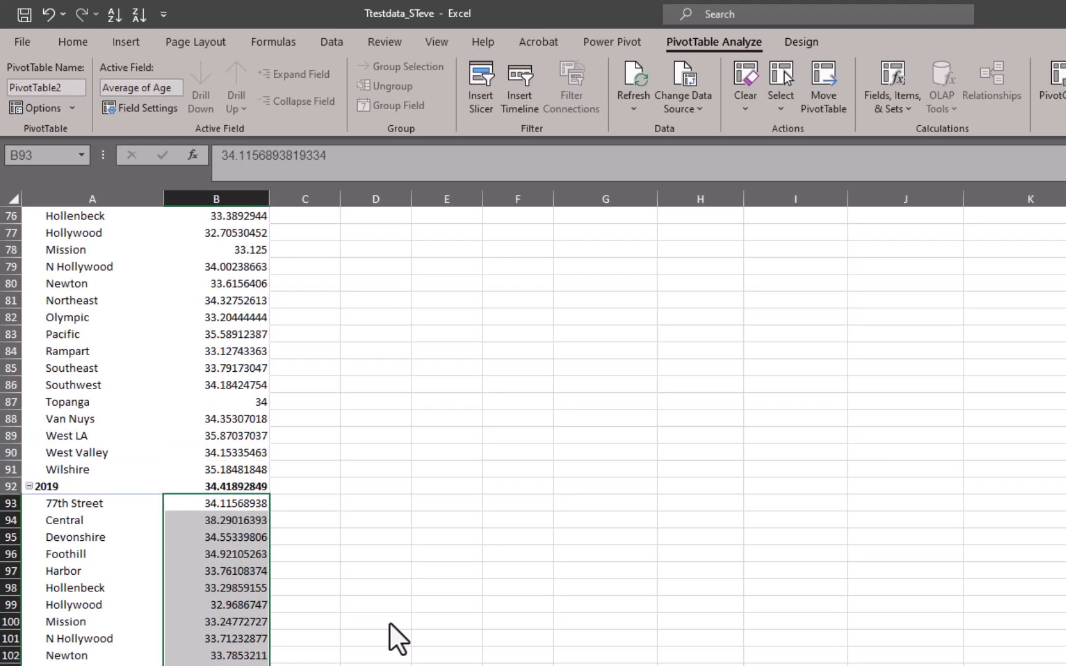
scroll(389, 622, "up", 8)
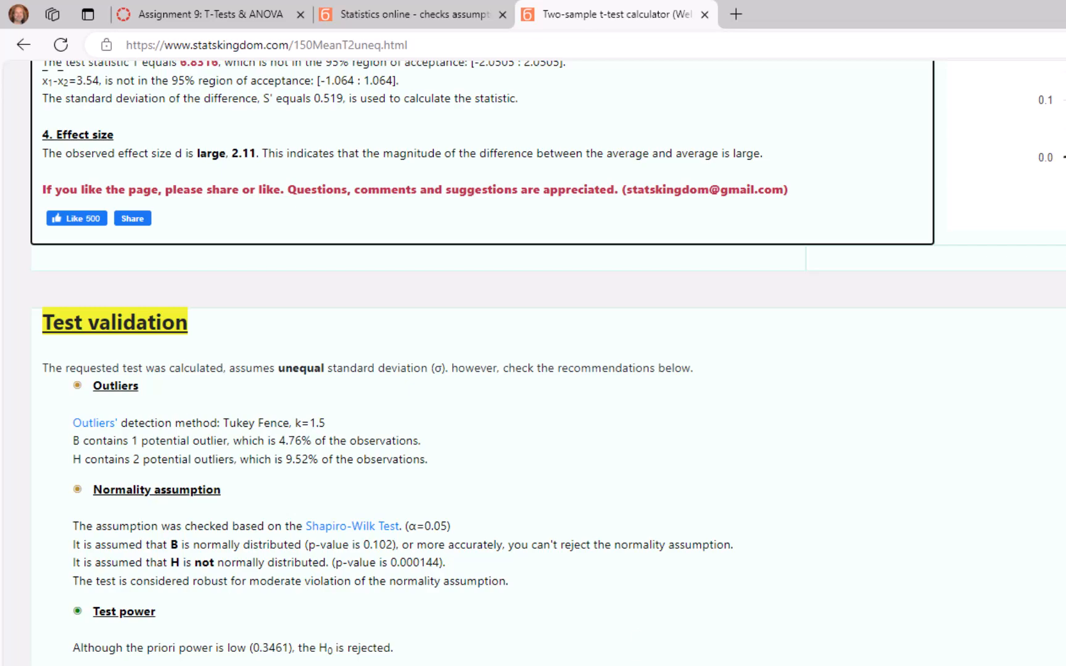
Open the Paired T-Test calculator from the Statistics Kingdom home page and go to its raw data entry section
scroll(641, 633, "up", 16)
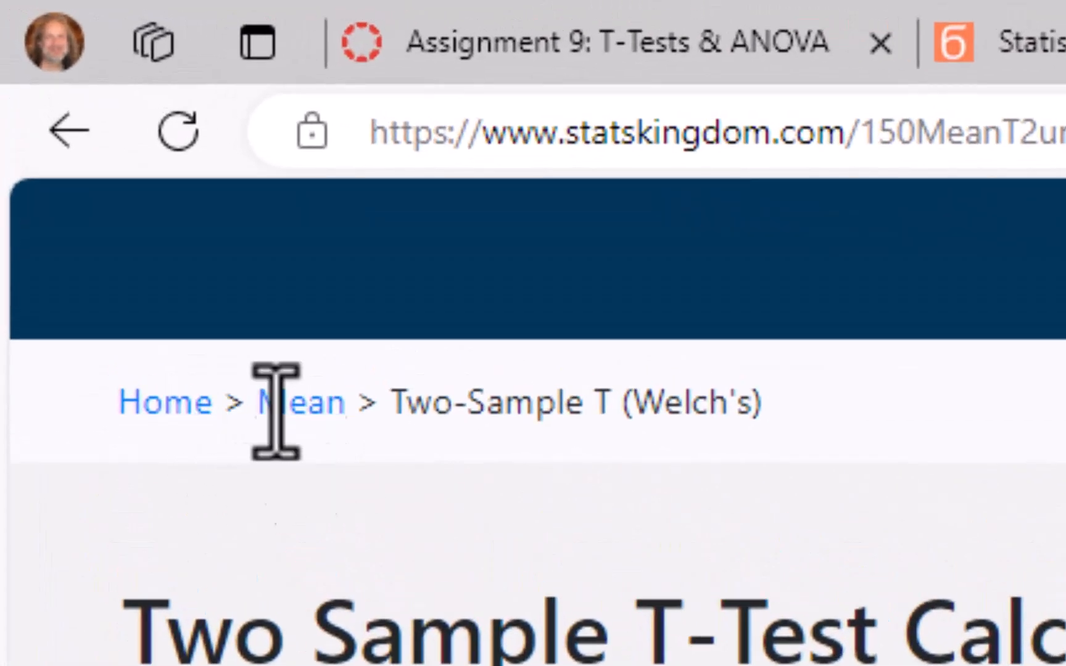
left_click(149, 423)
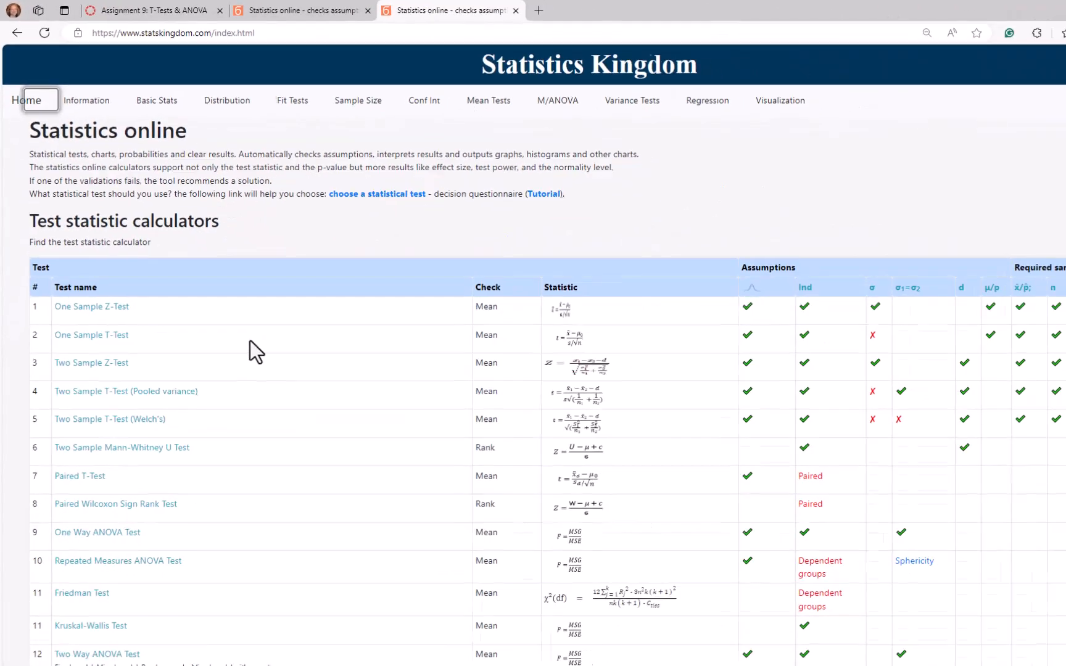
scroll(235, 364, "down", 2)
mouse_move(89, 412)
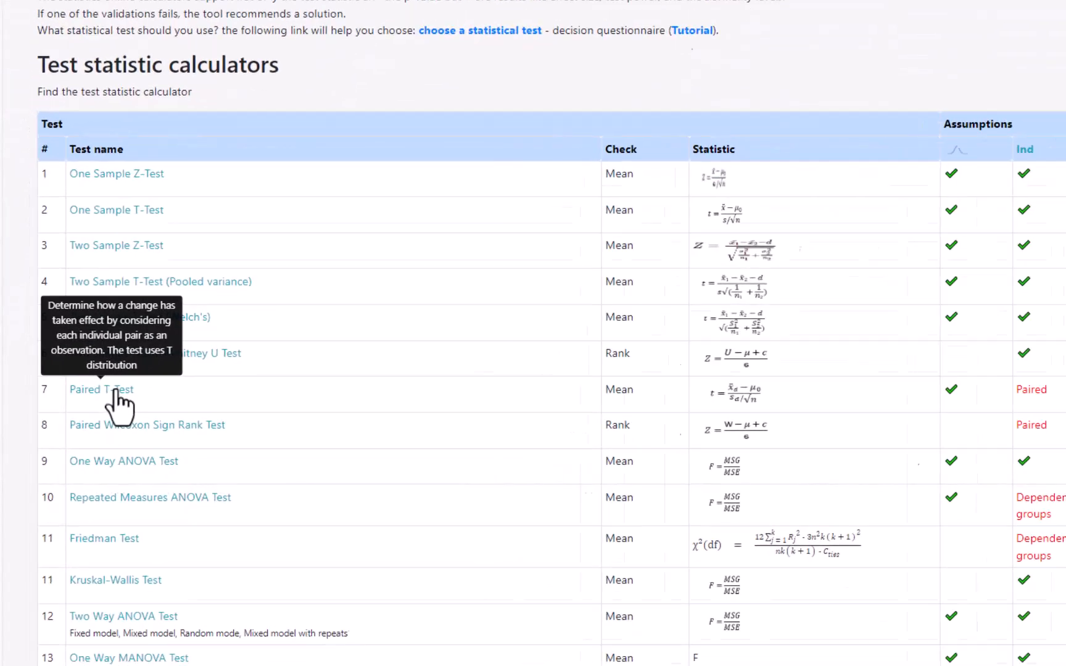
left_click(168, 346)
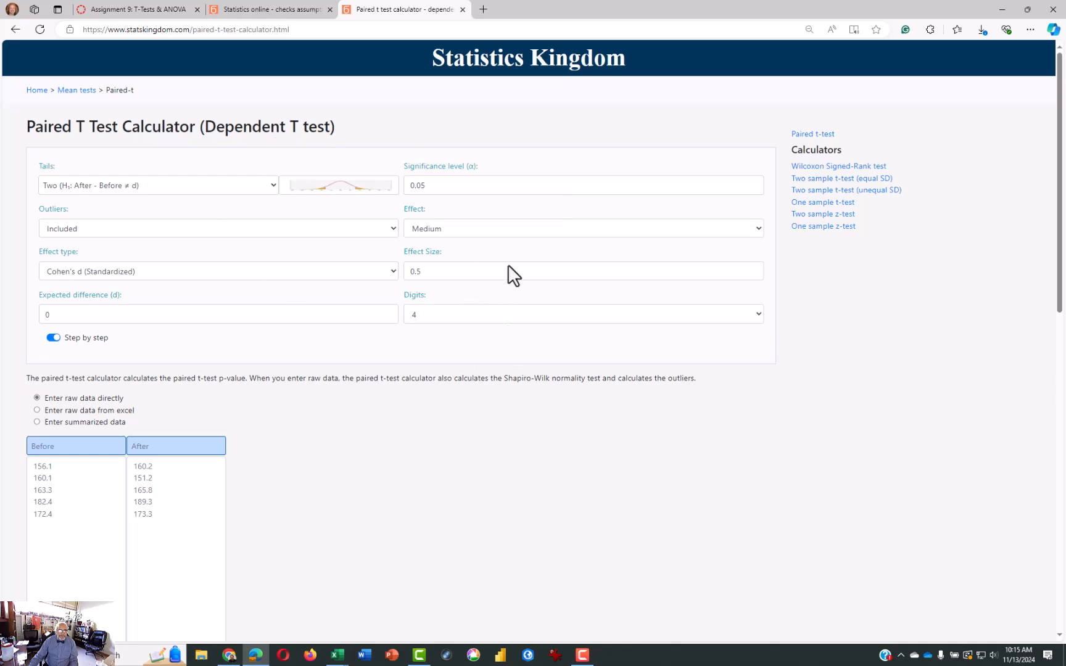
scroll(447, 376, "down", 5)
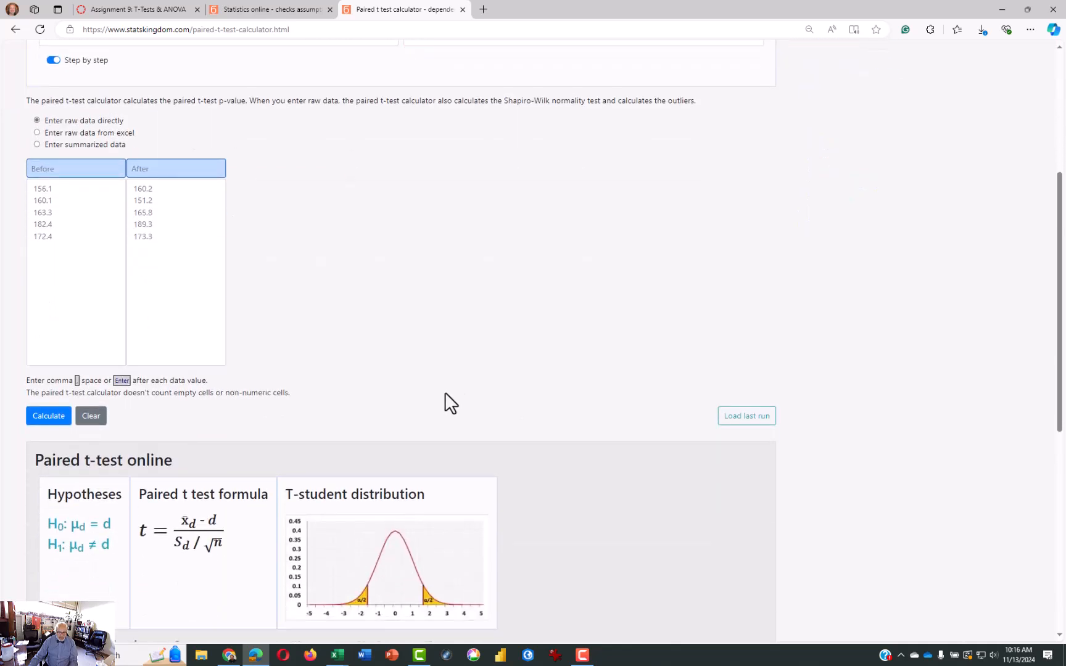
Copy the 2015 average ages in B5:B25 from the Excel PivotTable and paste them into the calculator's Before data column
key("alt+Tab")
left_click(210, 285)
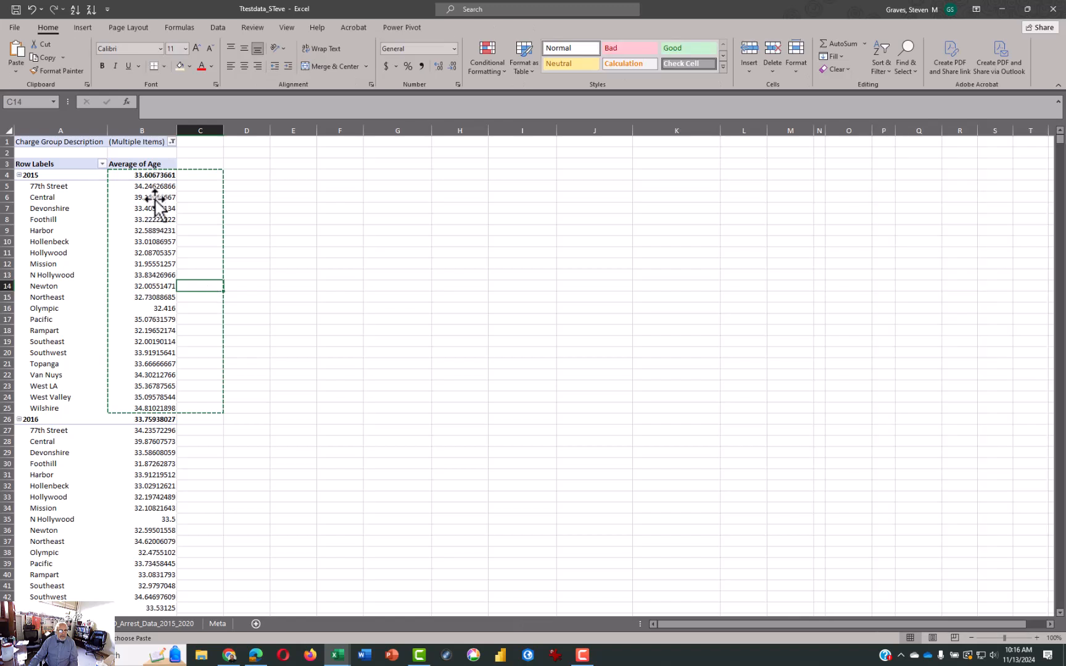
left_click_drag(152, 183, 147, 408)
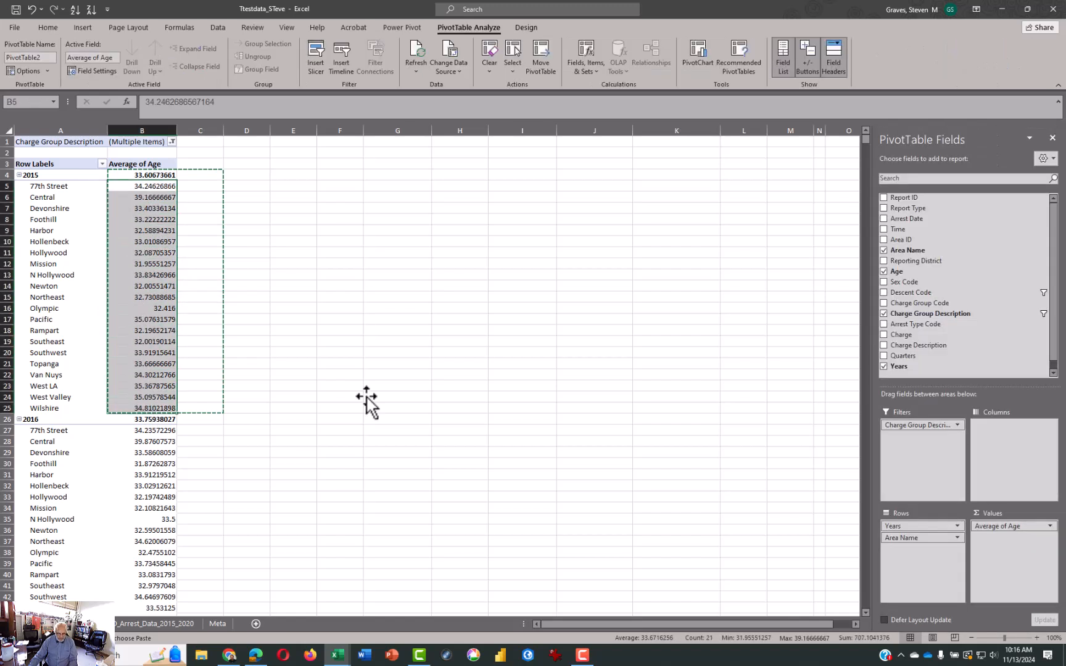
key("alt+Tab")
left_click(62, 223)
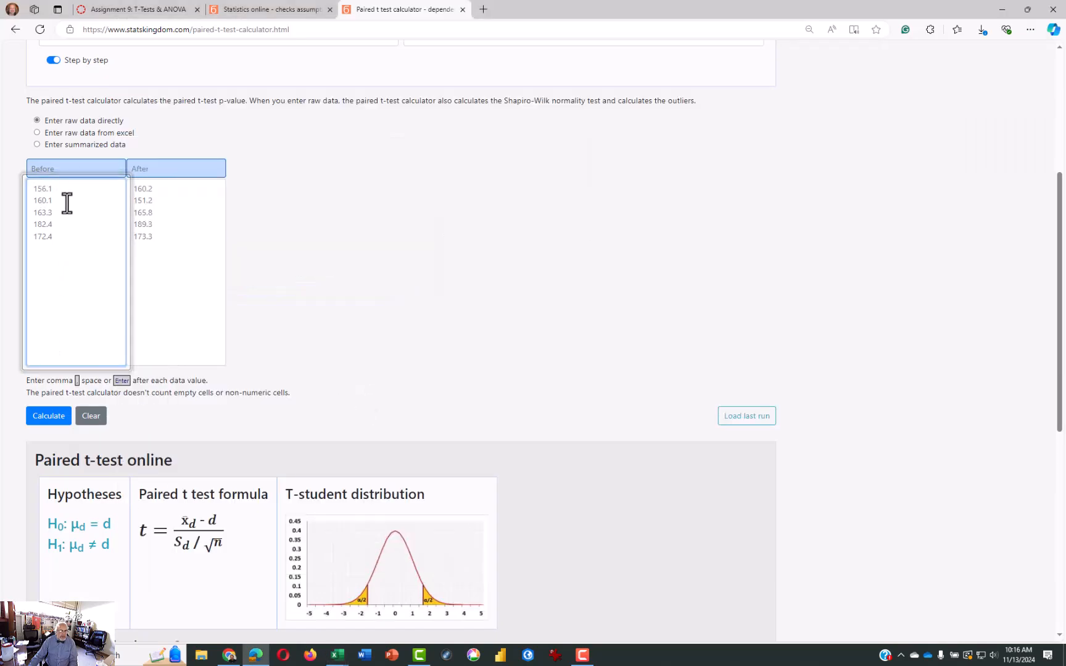
key("ctrl+v")
Title the first data column 2015, and copy the 2019 average ages in B93:B113 from the Excel PivotTable into the calculator's After data column
left_click(61, 169)
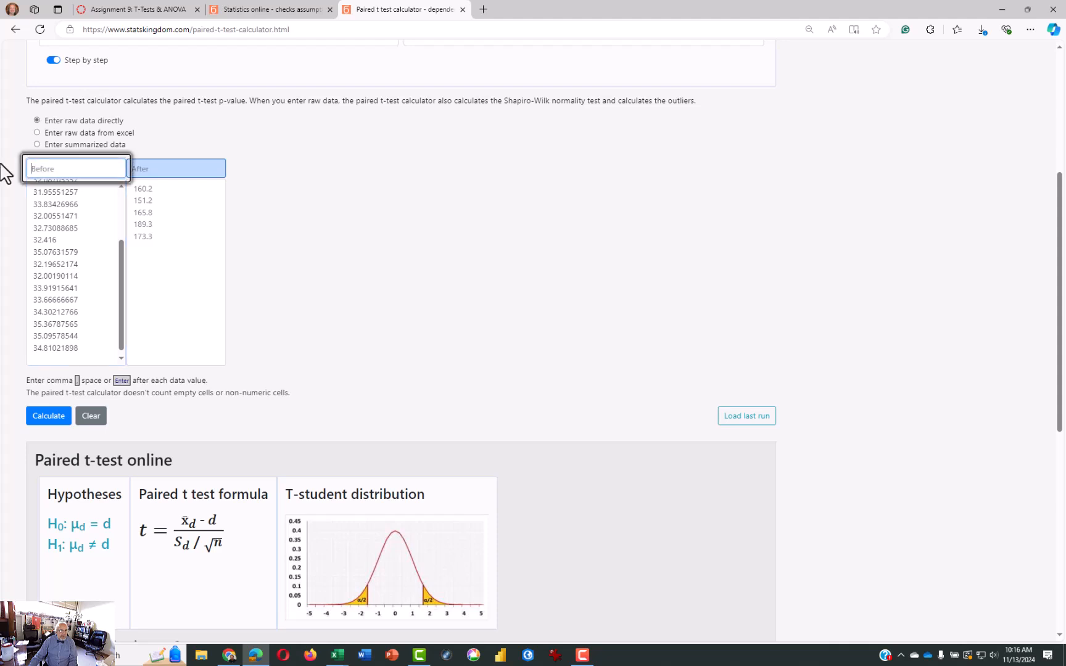
type("2015")
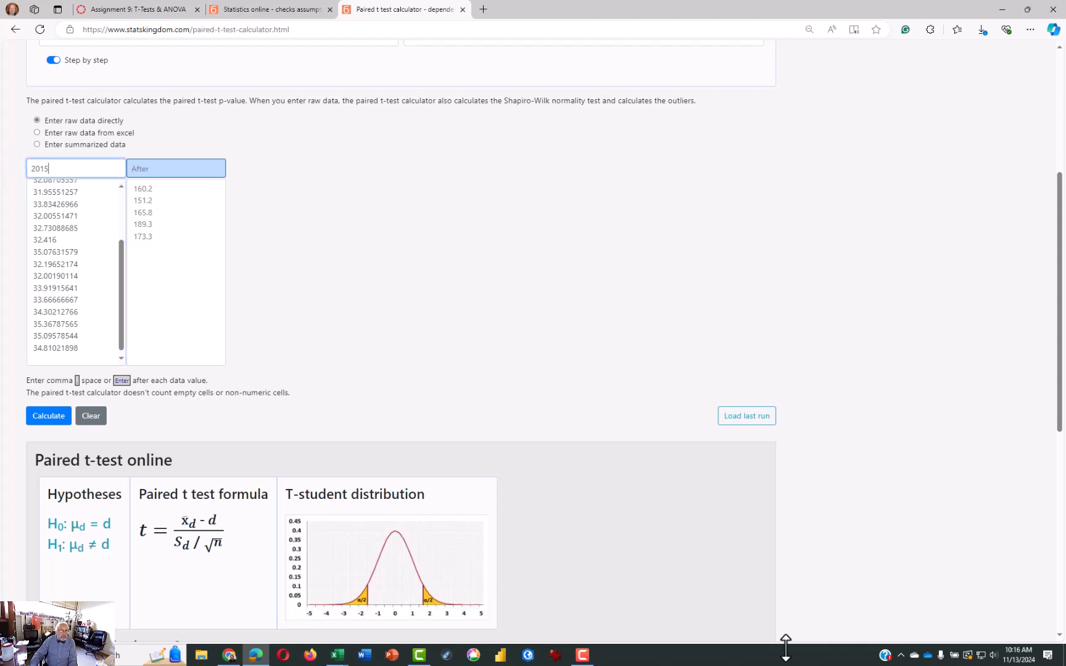
key("alt+Tab")
scroll(290, 296, "down", 15)
scroll(275, 307, "down", 14)
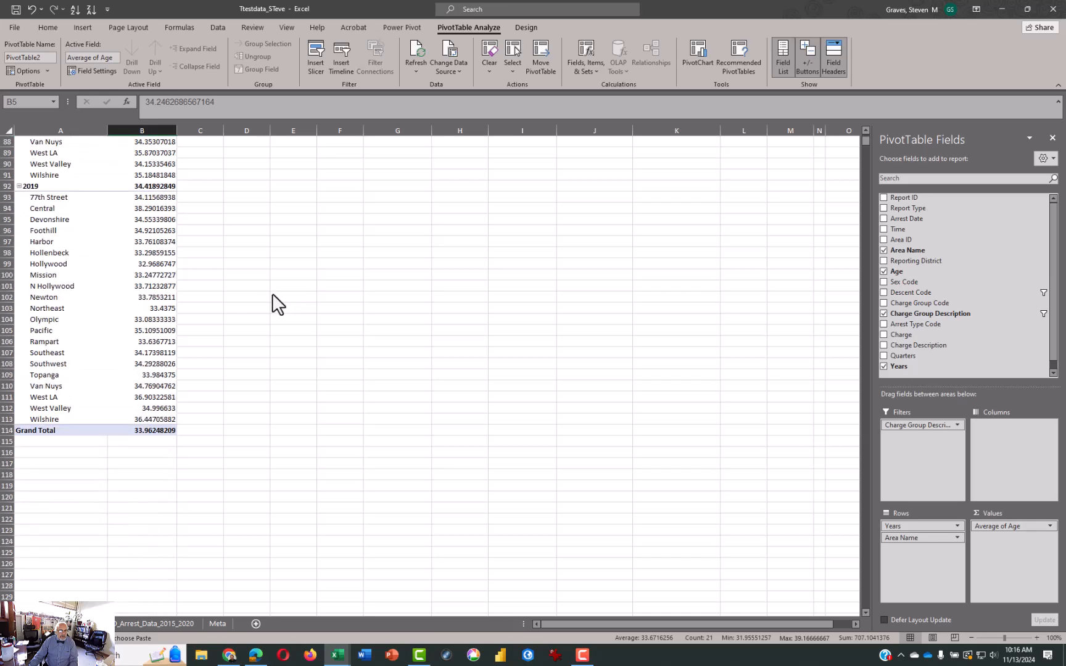
left_click_drag(143, 200, 161, 416)
key("alt+Tab")
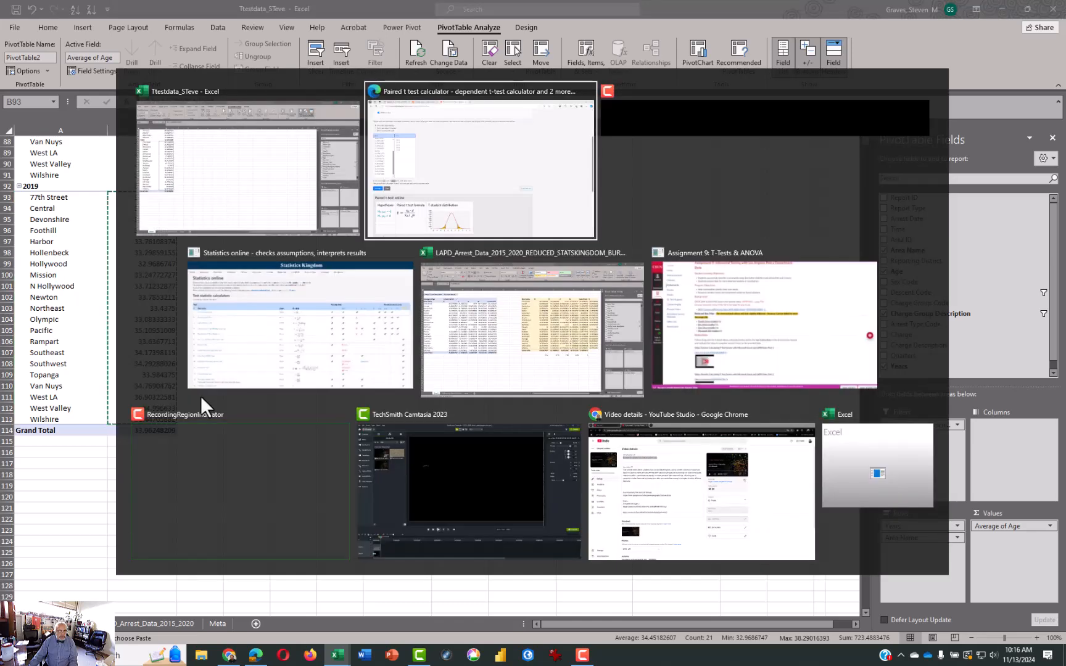
left_click(171, 233)
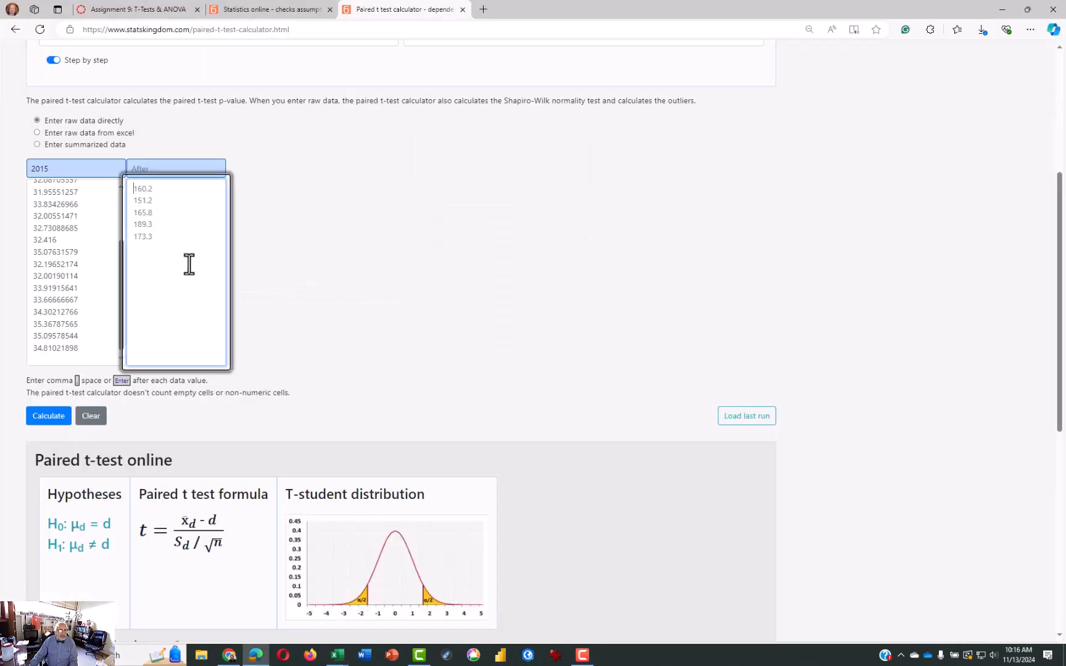
key("ctrl+v")
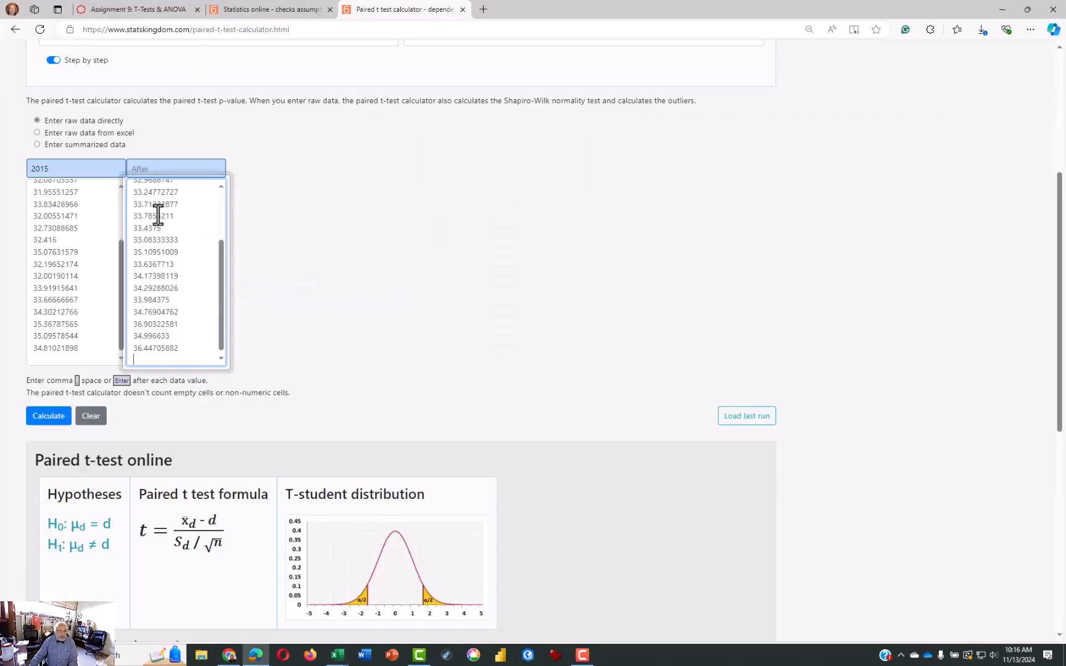
Title the second data column 2019 and calculate the paired t-test
left_click(143, 167)
type("2019")
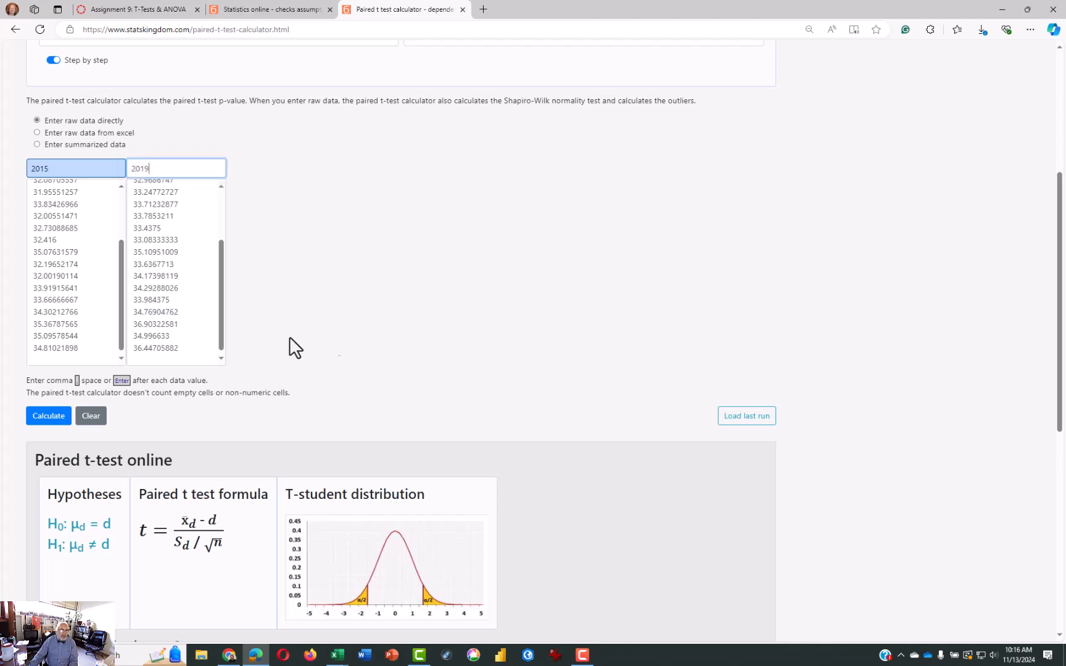
left_click(50, 415)
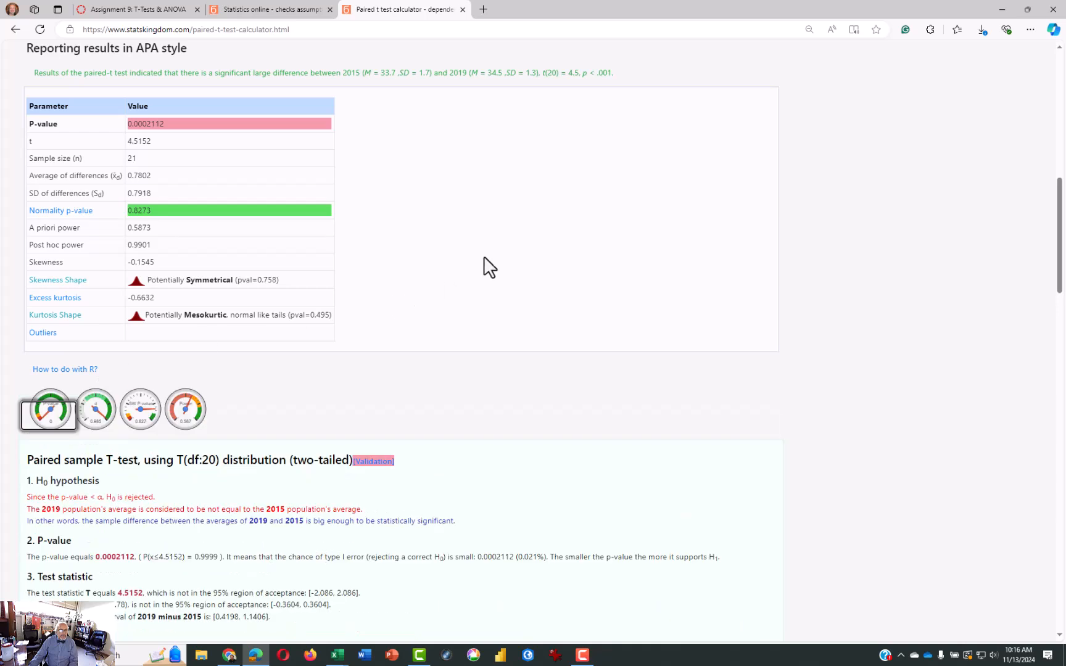
Examine the paired t-test results, highlighting the p-value, the t statistic and the H0 decision comparing the 2019 and 2015 averages
scroll(484, 256, "up", 1)
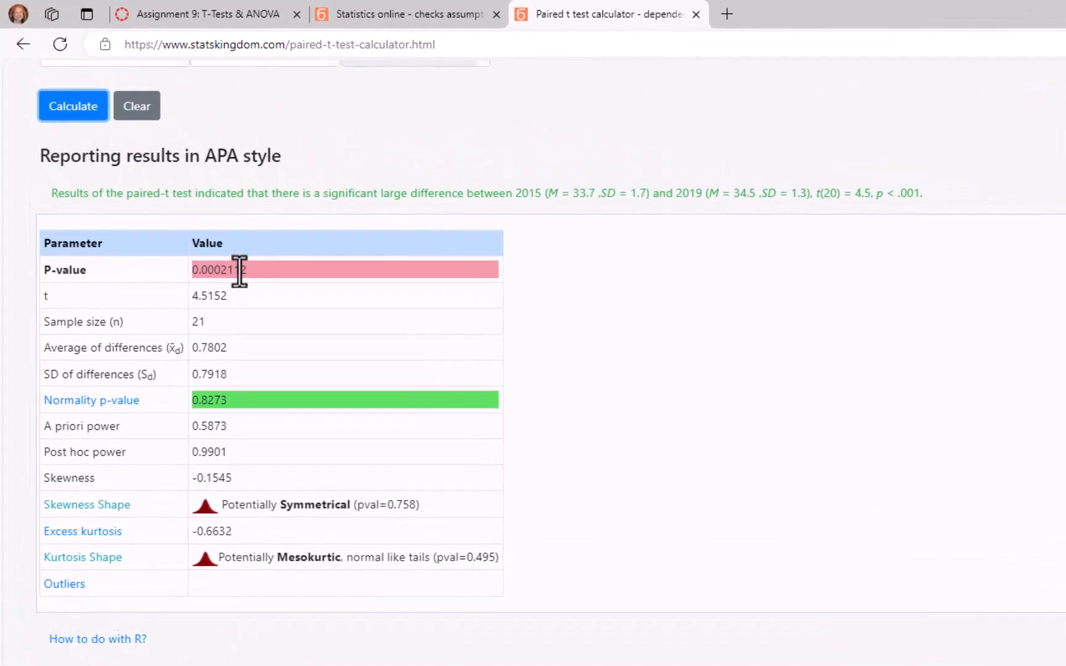
left_click_drag(251, 275, 189, 273)
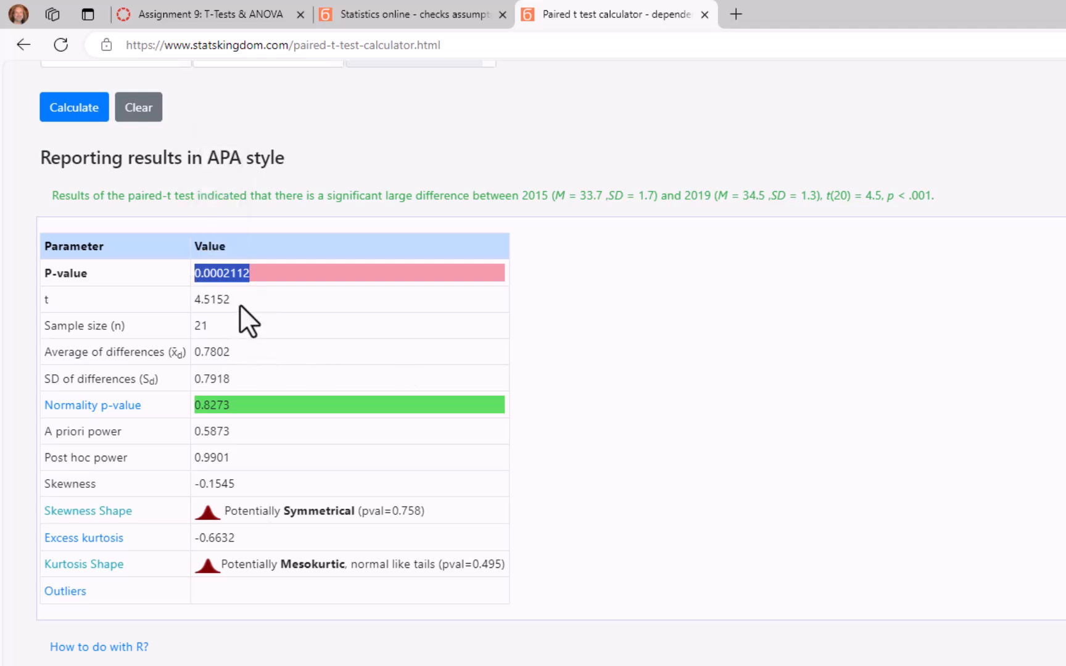
left_click_drag(238, 303, 191, 302)
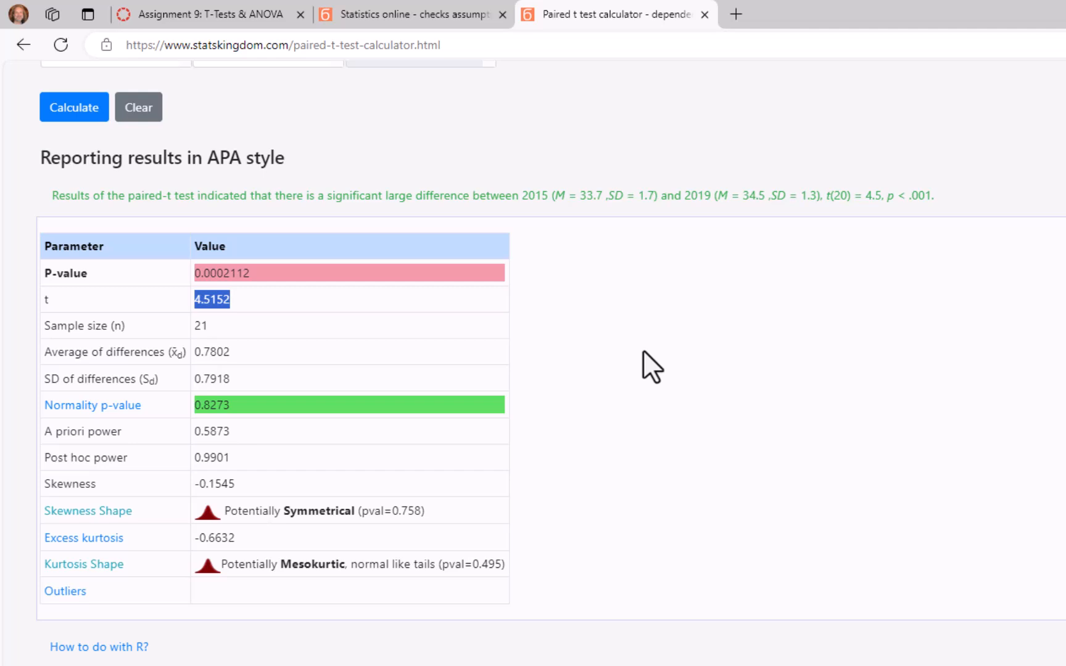
scroll(642, 350, "down", 10)
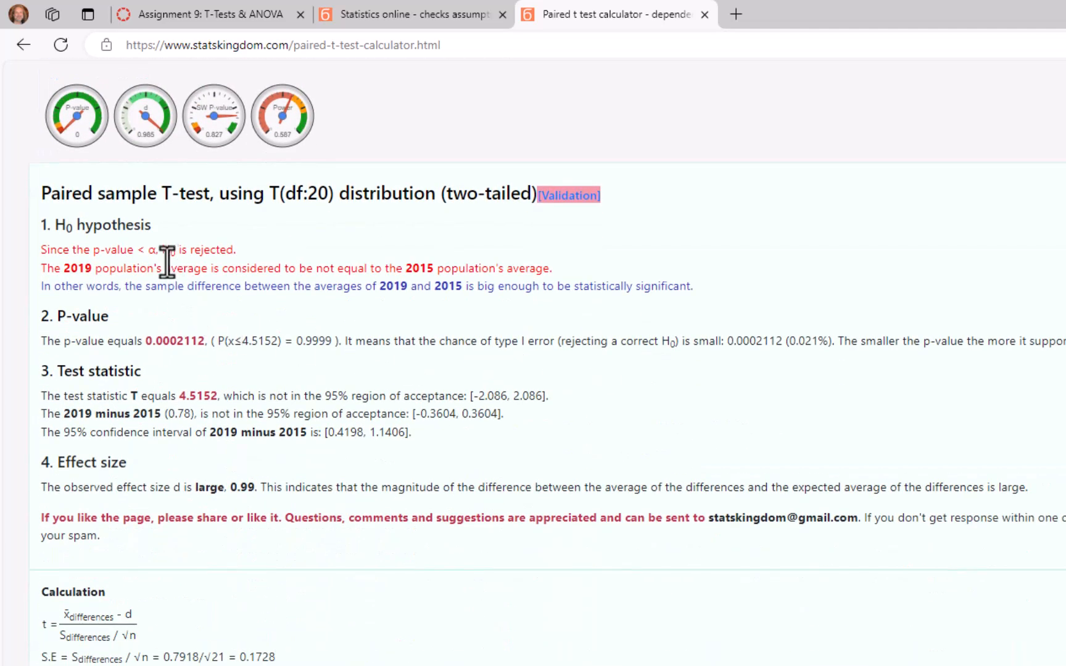
left_click_drag(172, 249, 231, 250)
left_click_drag(156, 269, 411, 272)
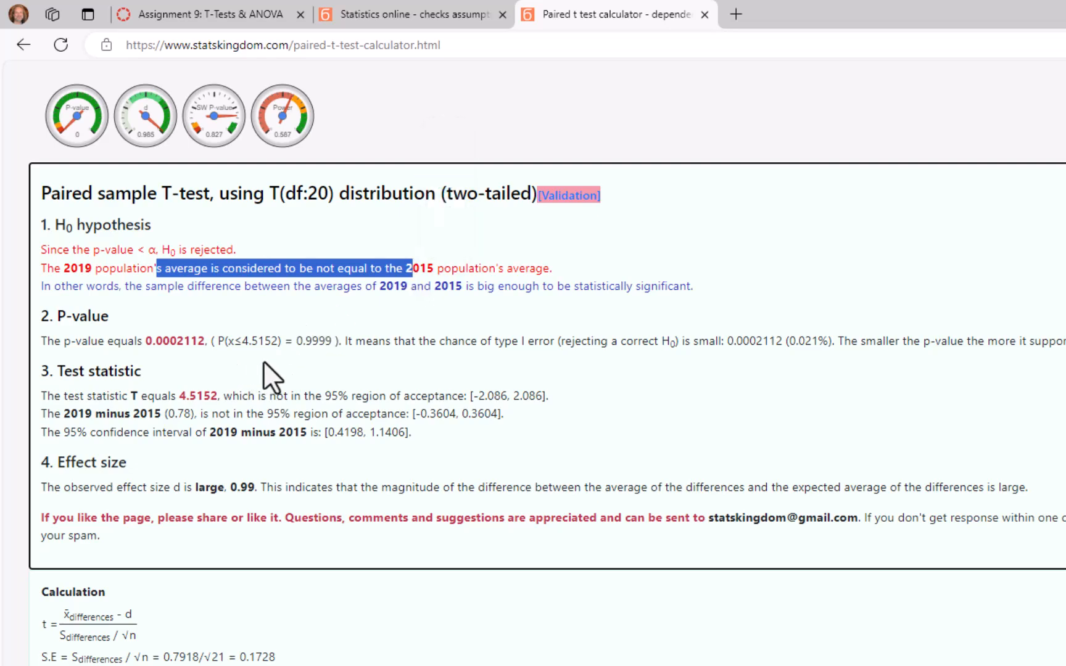
scroll(264, 361, "up", 8)
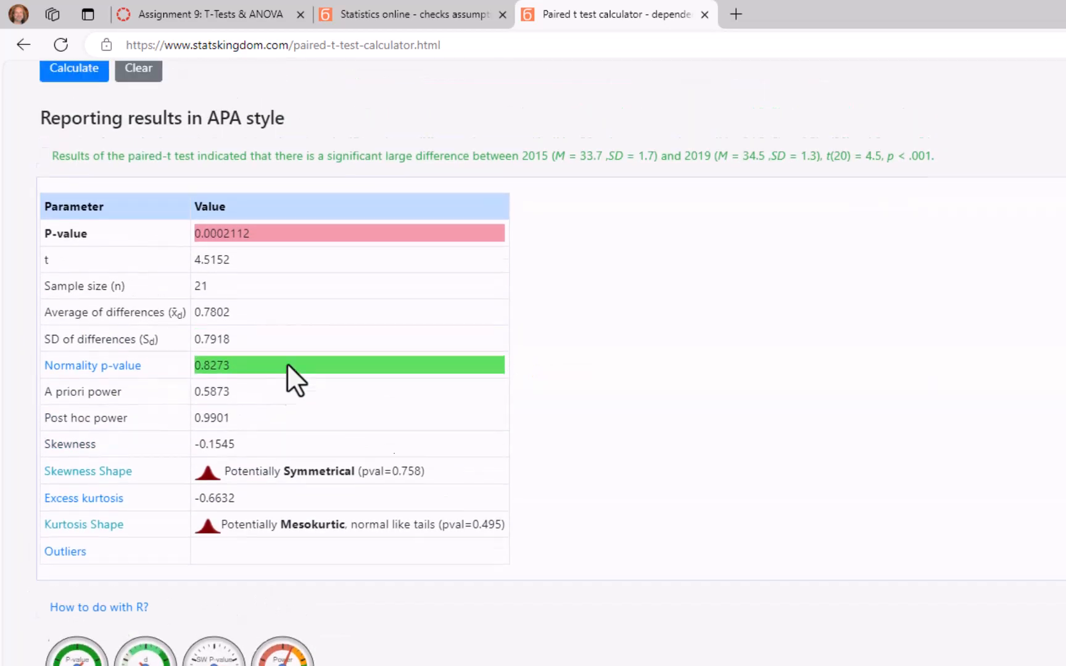
scroll(287, 363, "up", 6)
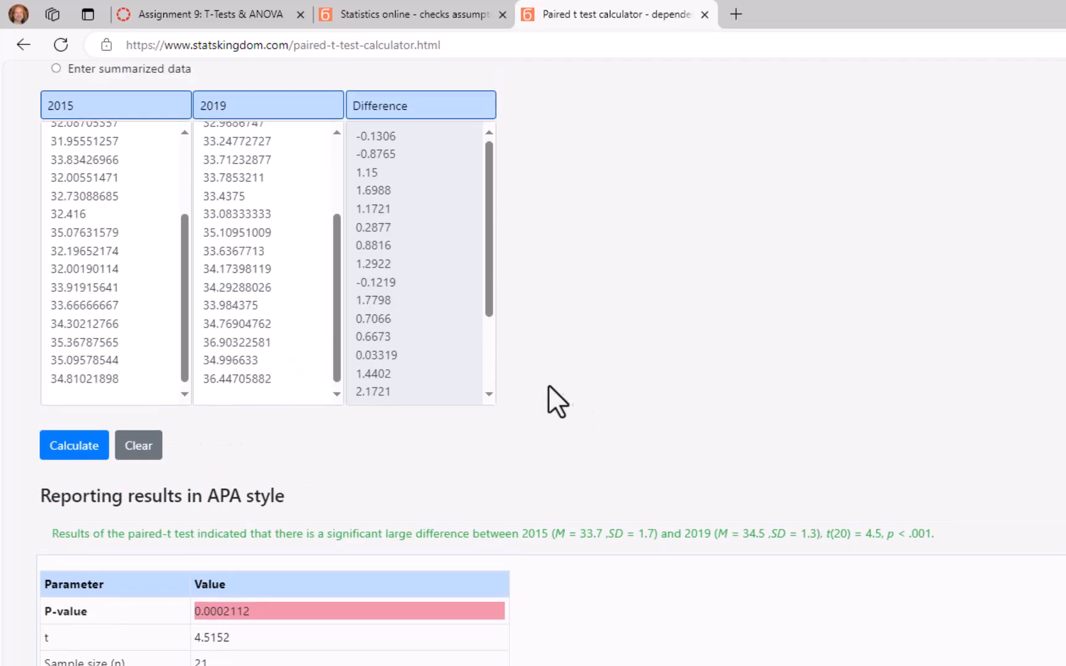
Switch to Excel and check the PivotTable's overall average age in the Grand Total, 2019 and 2015 rows
key("alt+Tab")
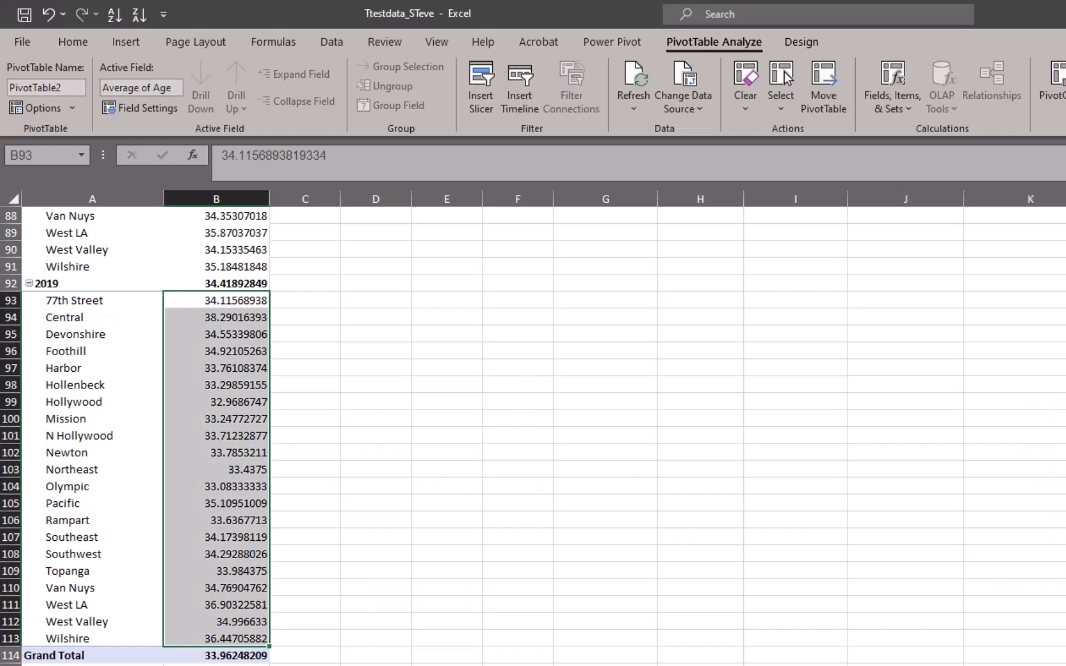
left_click(243, 655)
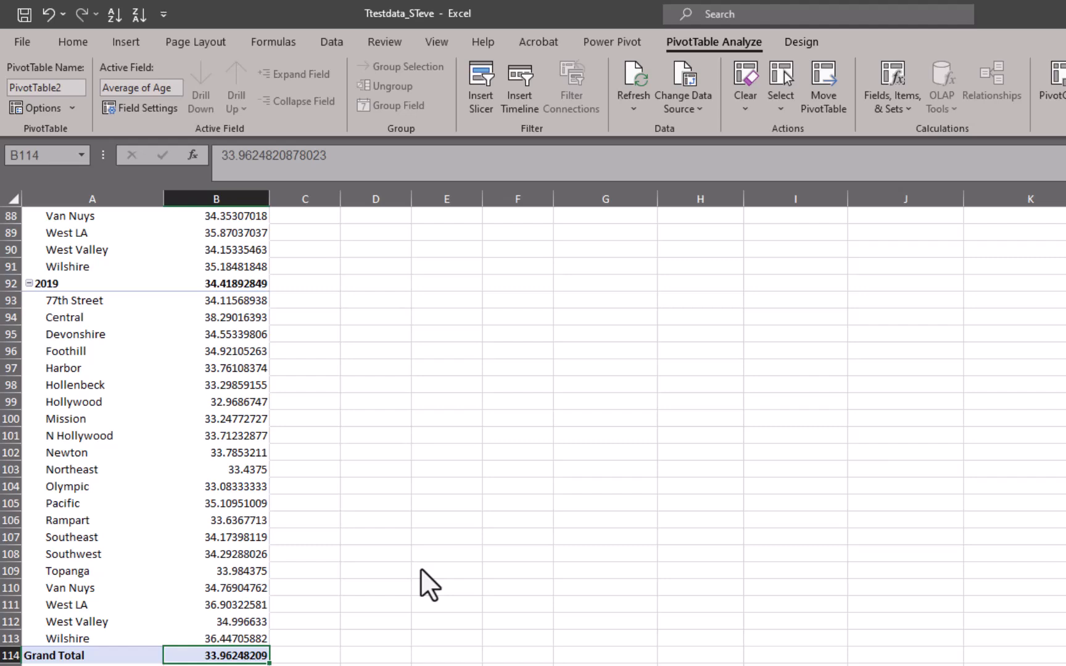
scroll(333, 535, "up", 3)
left_click(225, 435)
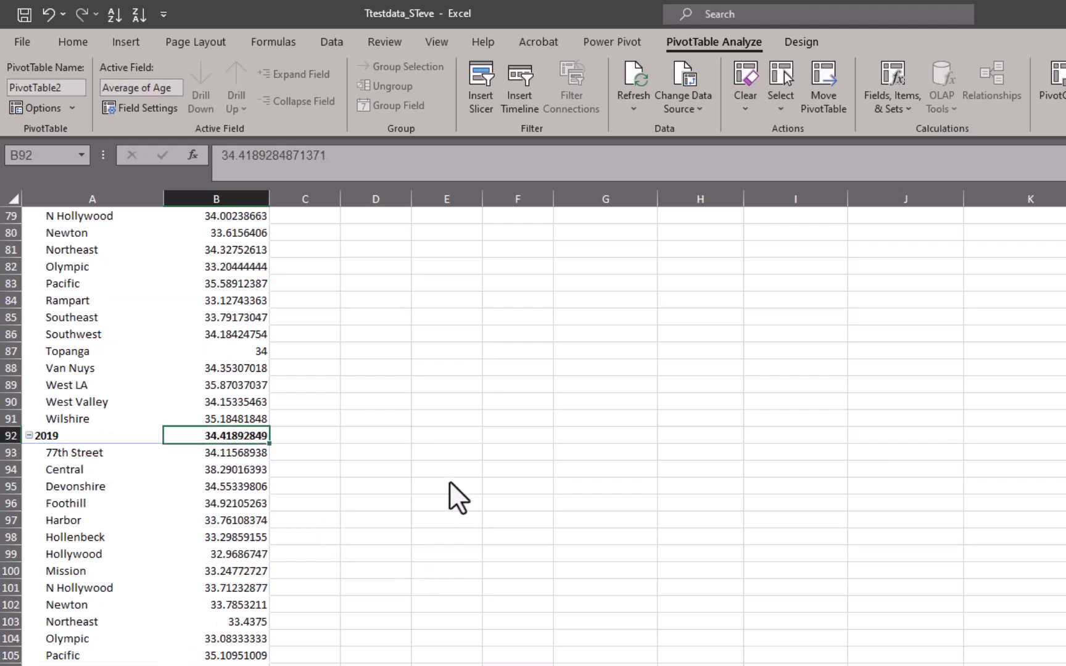
scroll(451, 497, "up", 20)
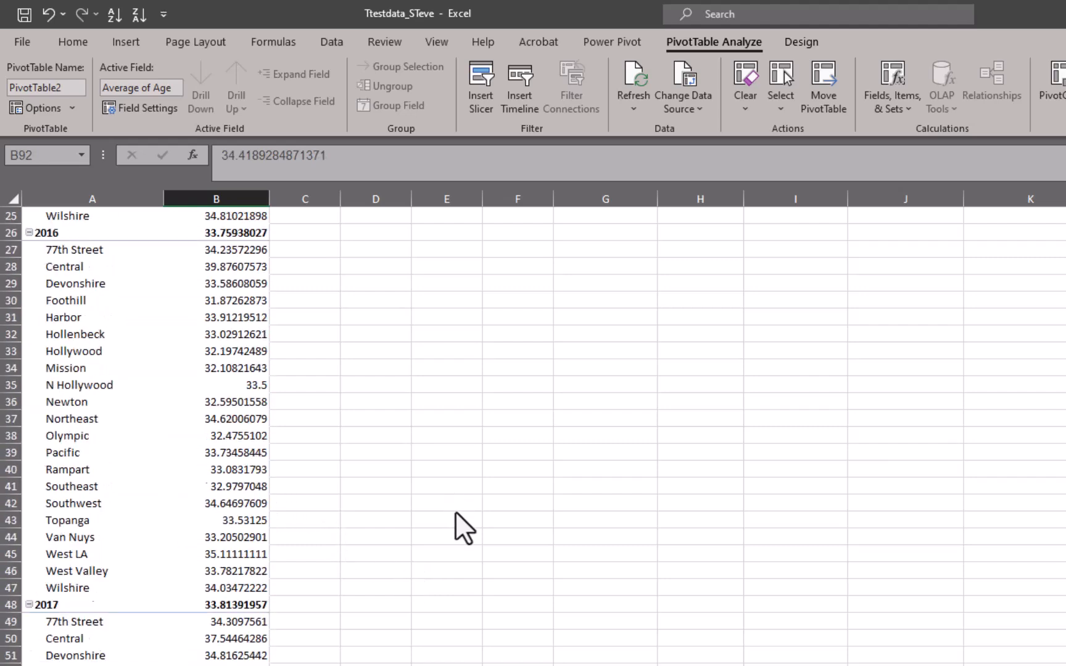
scroll(455, 511, "up", 3)
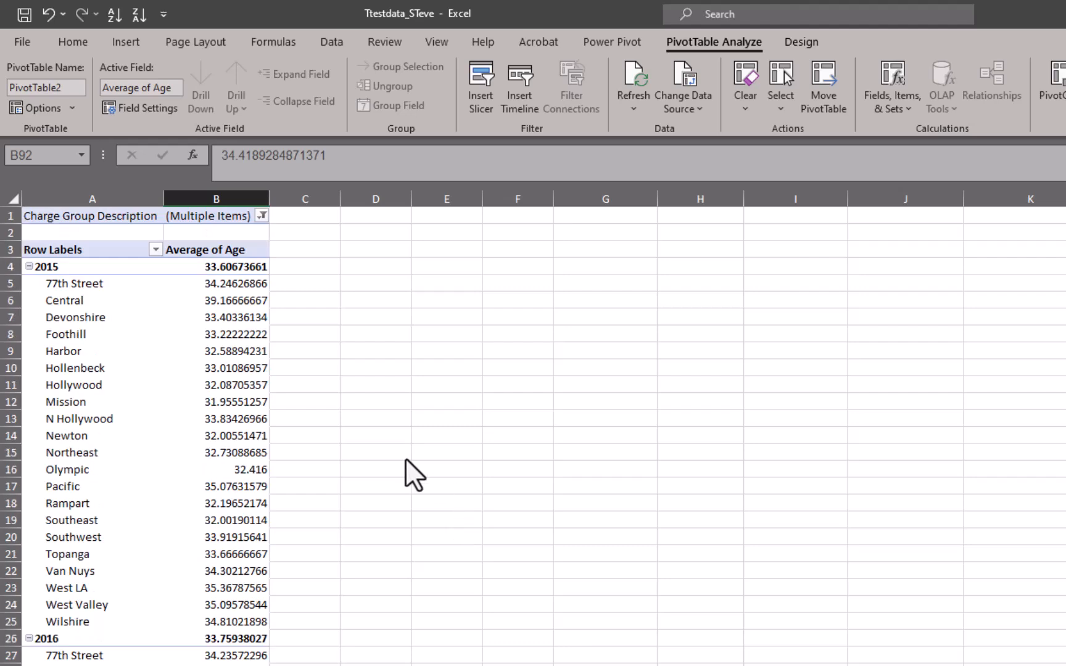
left_click(243, 269)
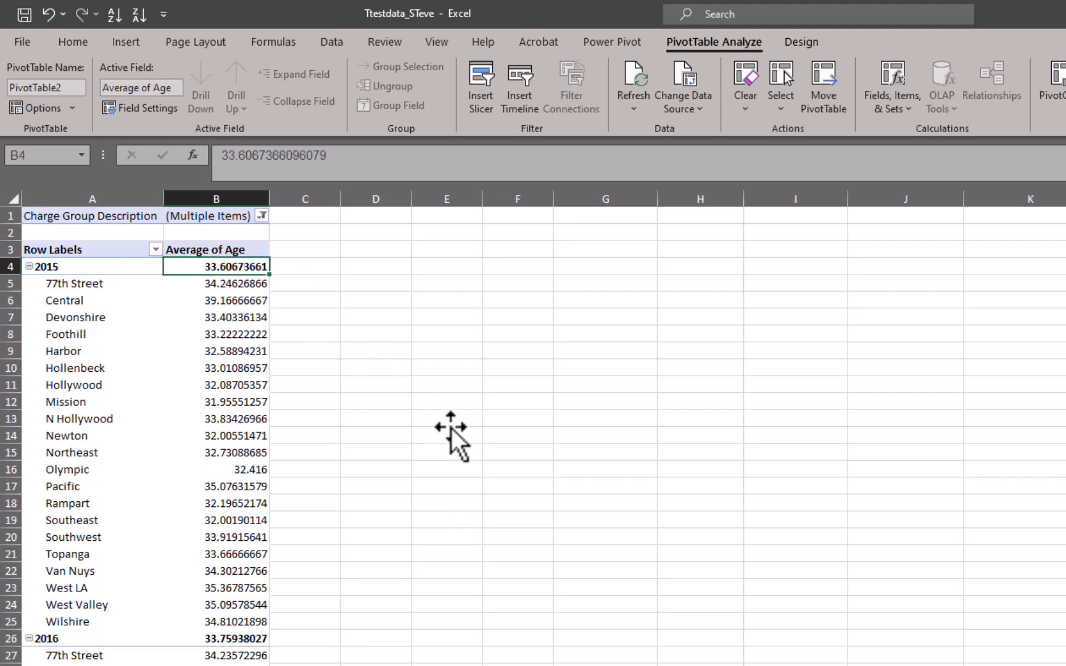
Return to the paired t-test calculator in the browser and copy the APA-style results sentence
key("alt+Tab")
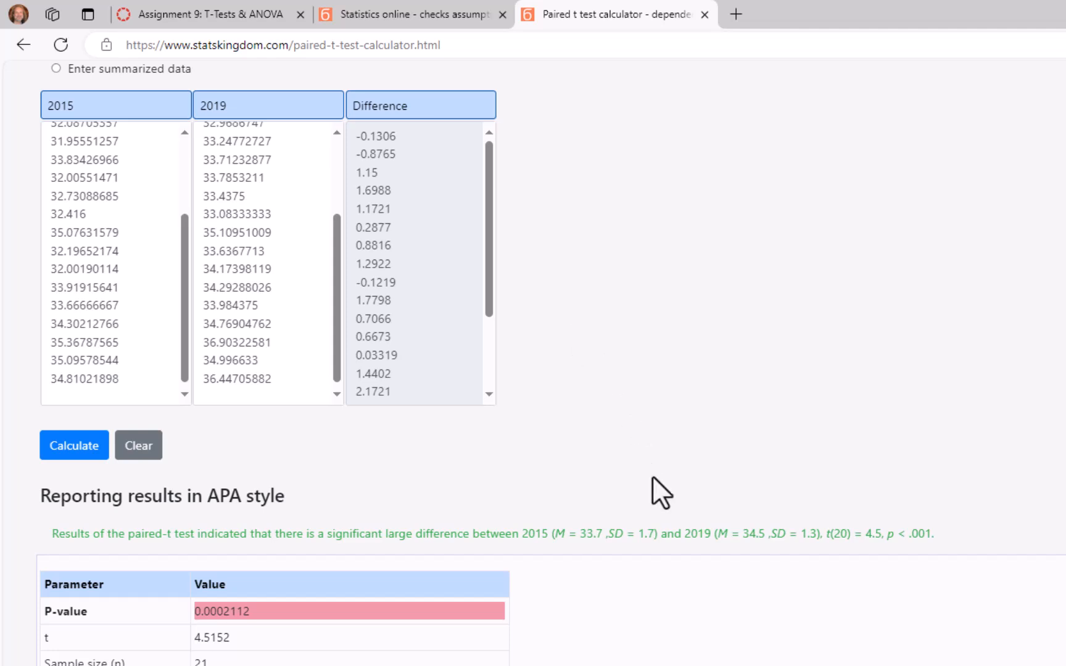
scroll(708, 580, "down", 3)
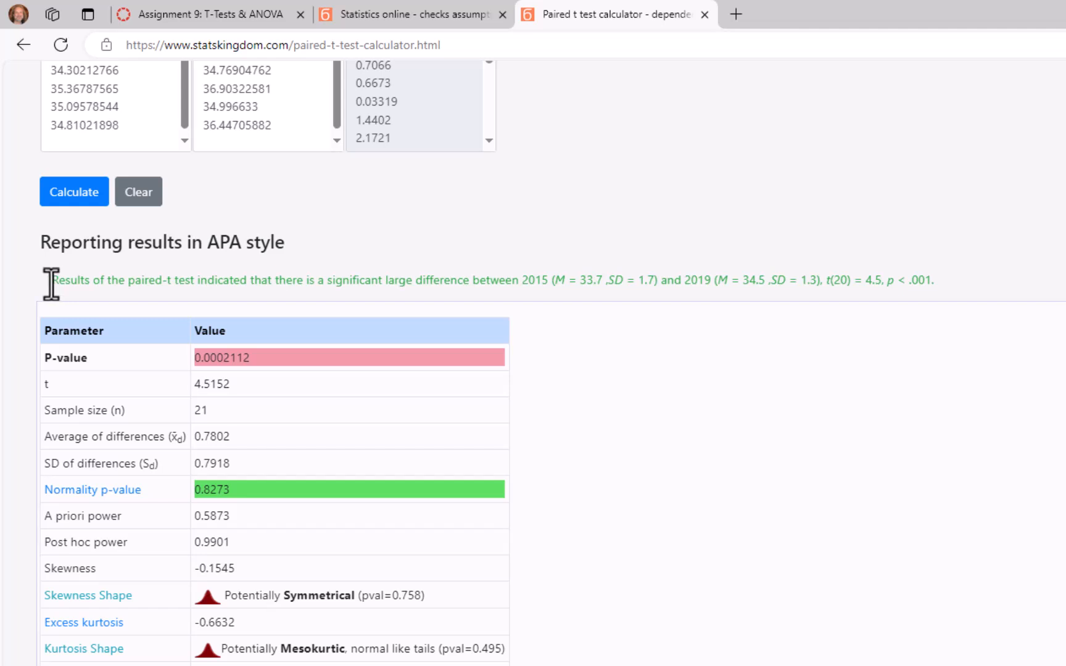
left_click_drag(59, 283, 930, 281)
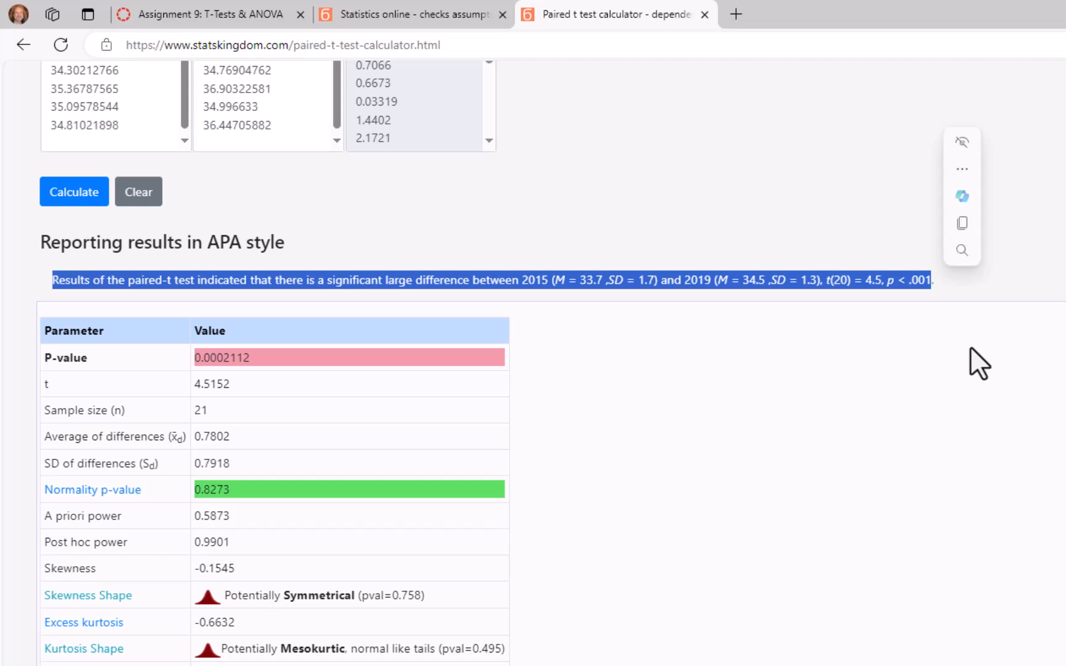
key("ctrl+c")
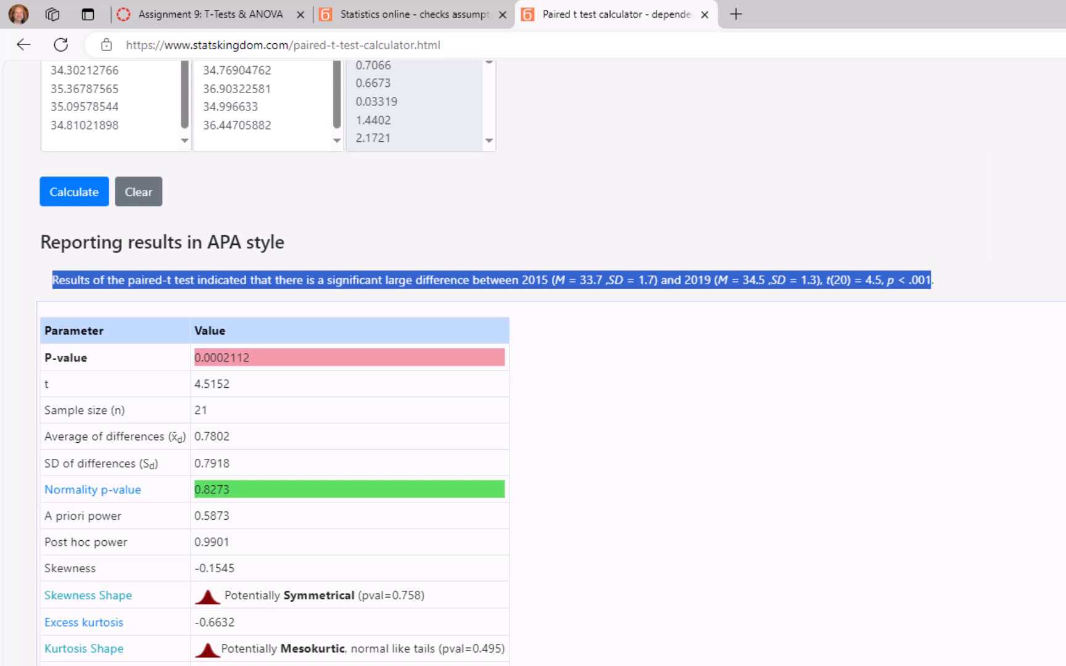